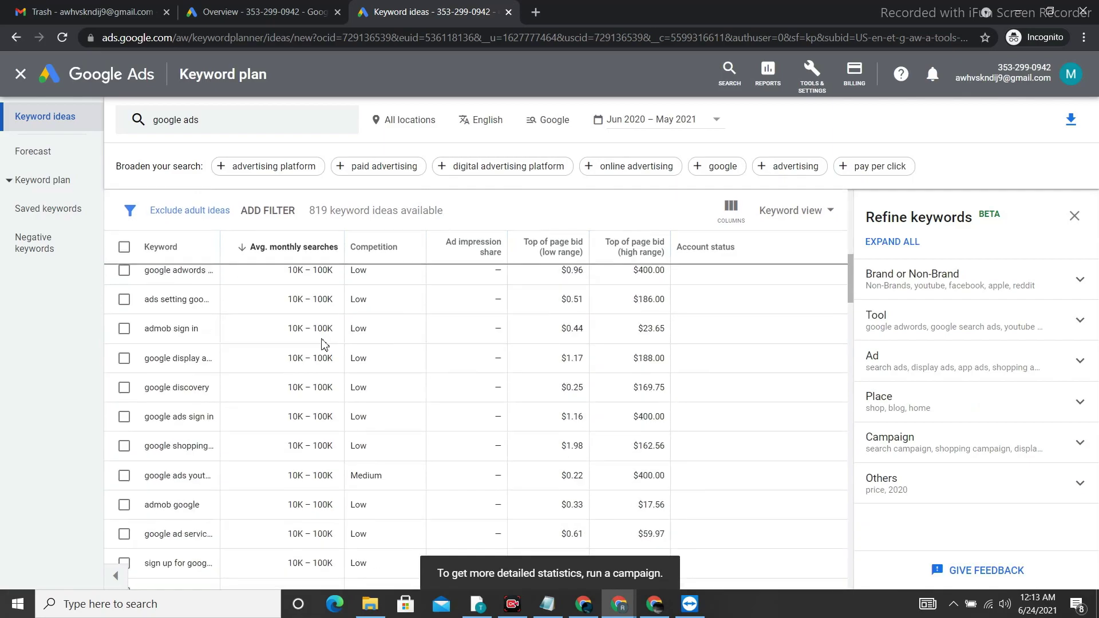
Step: Limit the keyword ideas list to 10 rows per page and select all listed keywords
{"action": "scroll", "coordinate": [330, 351], "scroll_direction": "down", "scroll_amount": 3}
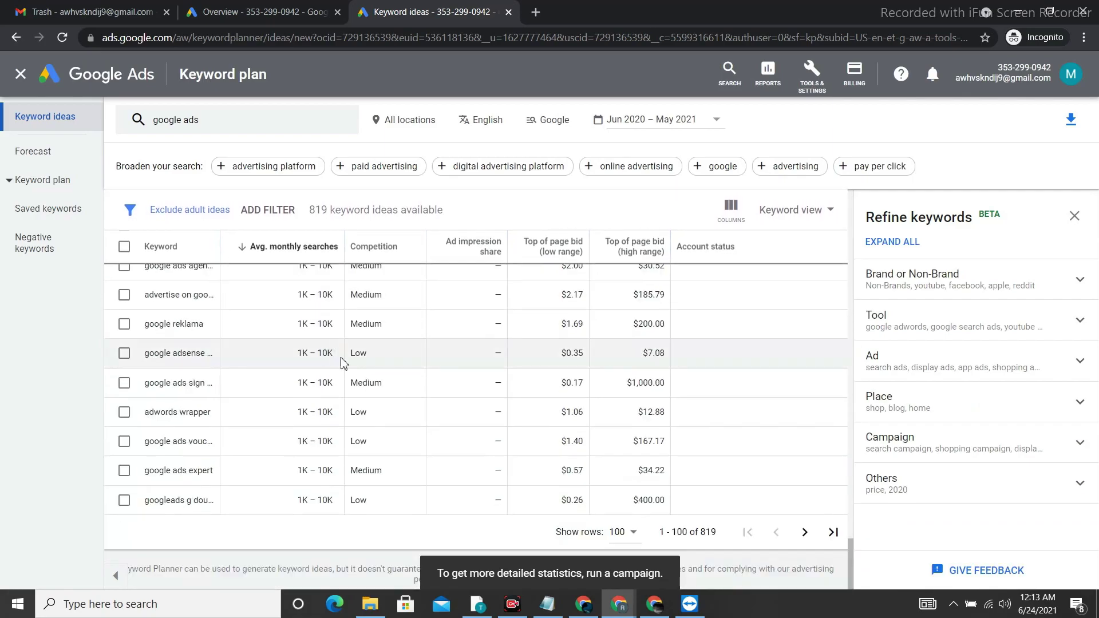
{"action": "left_click", "coordinate": [637, 532]}
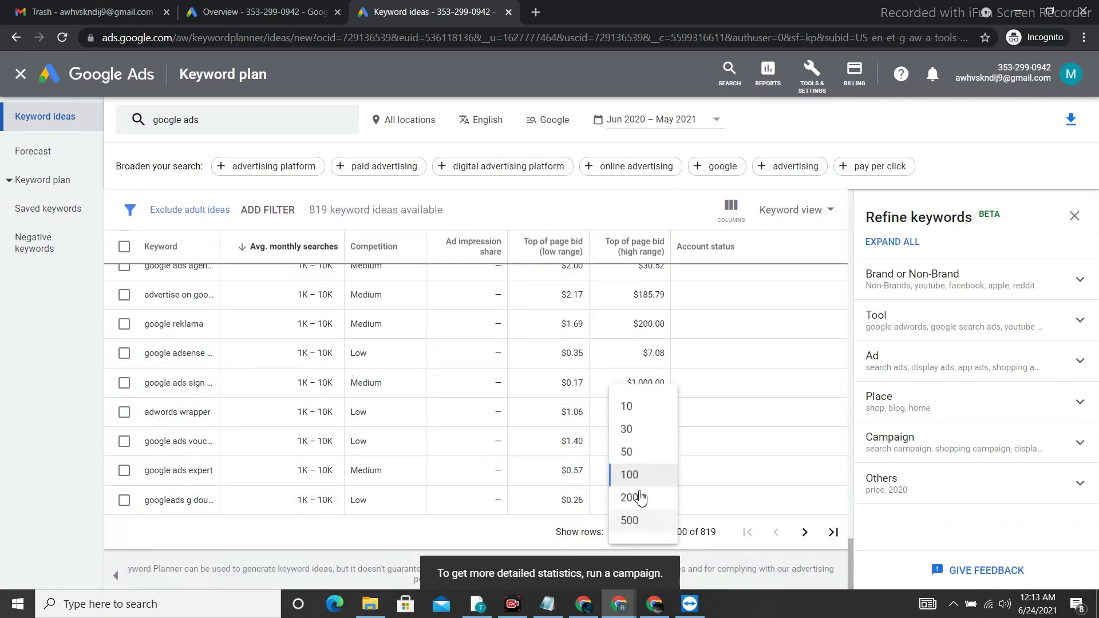
{"action": "left_click", "coordinate": [639, 413]}
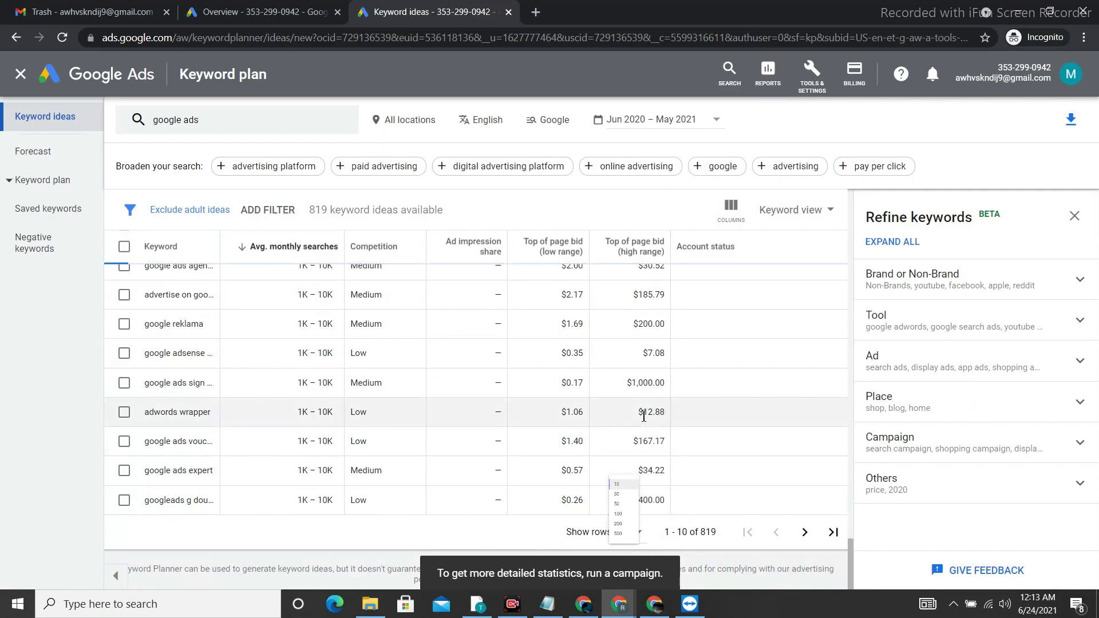
{"action": "scroll", "coordinate": [470, 392], "scroll_direction": "up", "scroll_amount": 2}
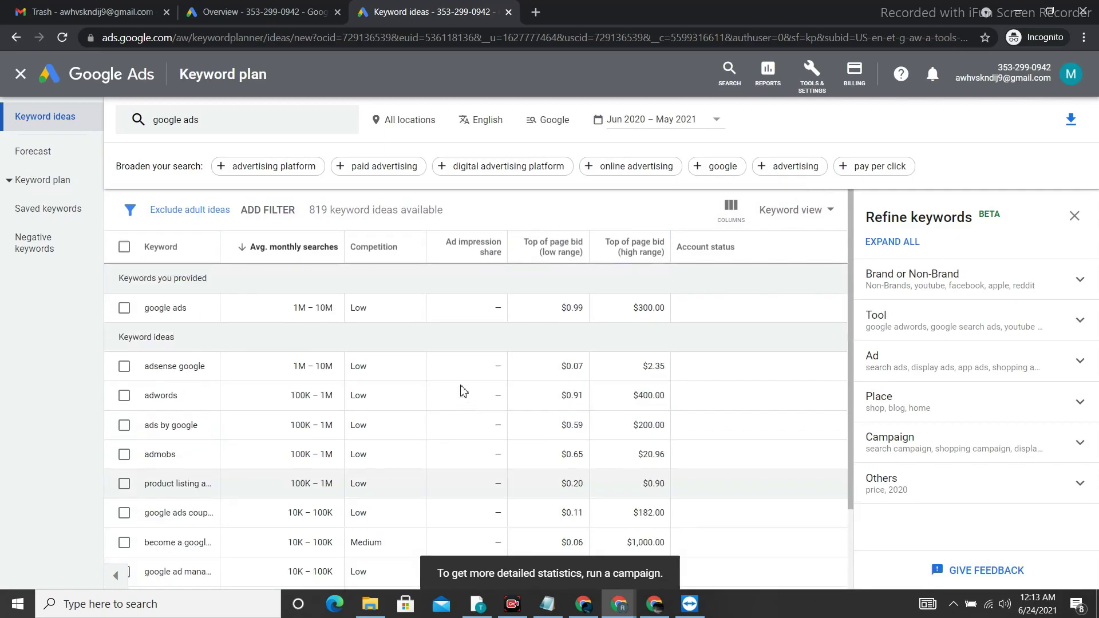
{"action": "left_click", "coordinate": [124, 246]}
Step: Start a new campaign from the account overview and open cpatools.org in a new browser tab
{"action": "left_click", "coordinate": [238, 23]}
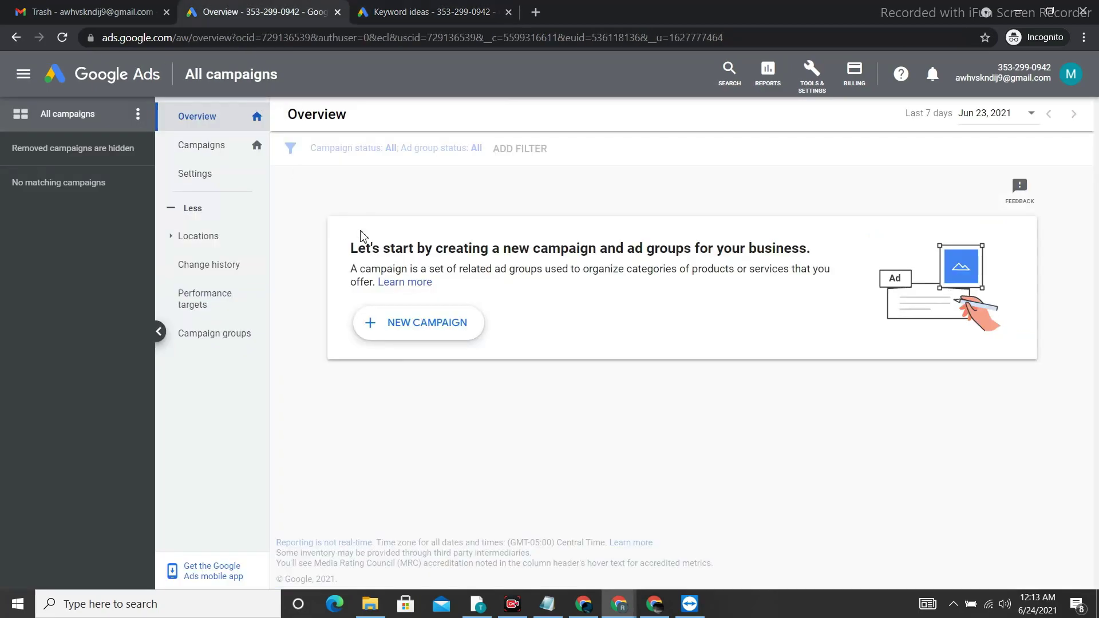
{"action": "left_click", "coordinate": [425, 327]}
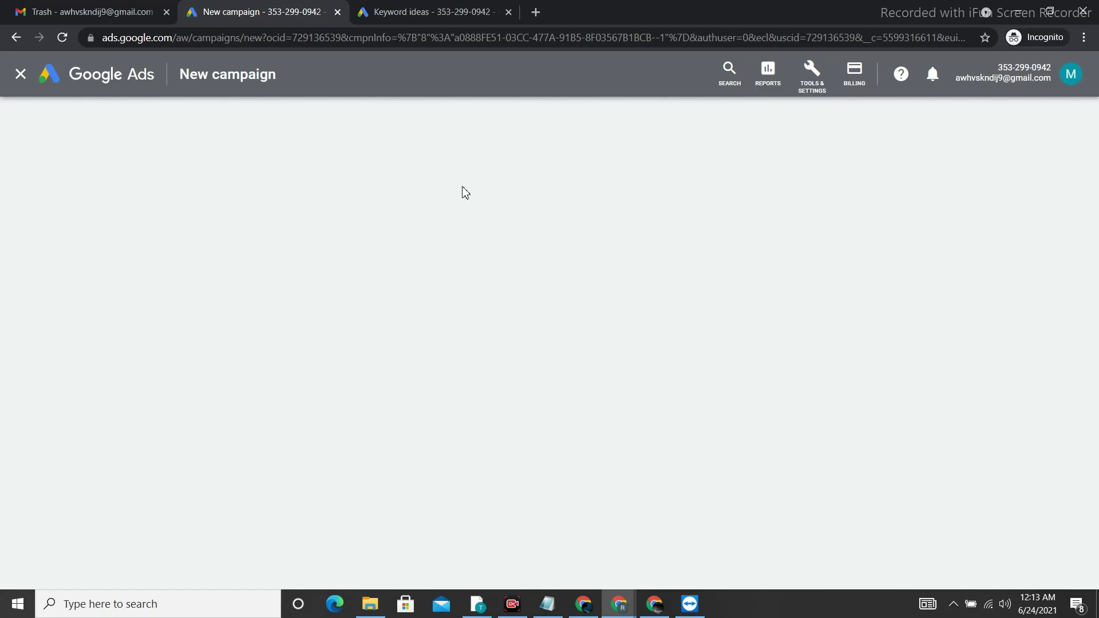
{"action": "left_click", "coordinate": [537, 12]}
{"action": "type", "text": "cpatool"}
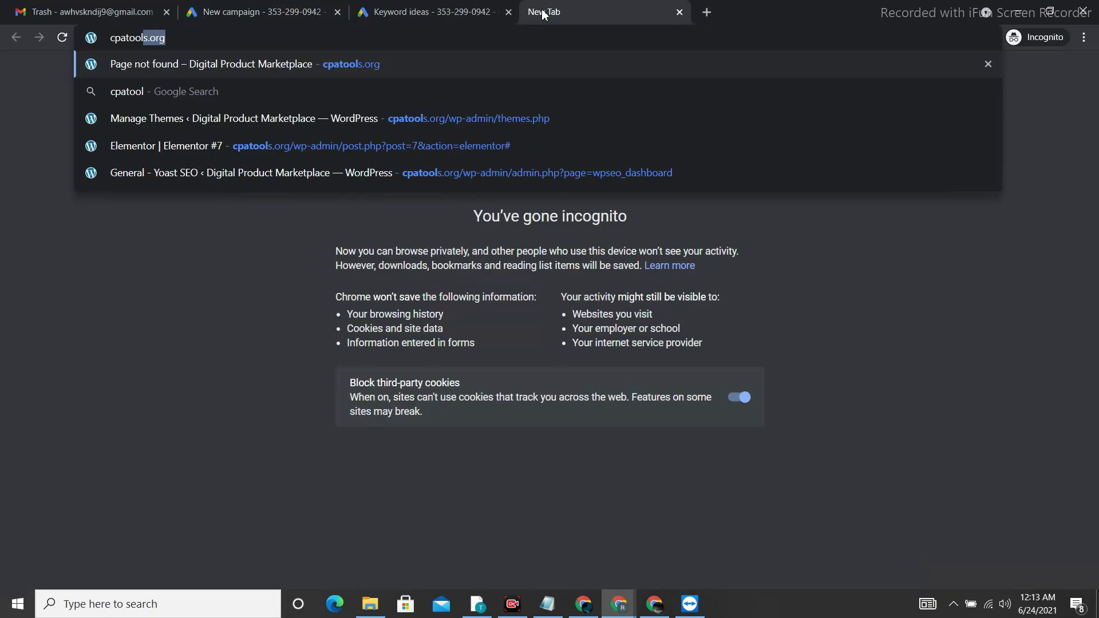
{"action": "key", "text": "Return"}
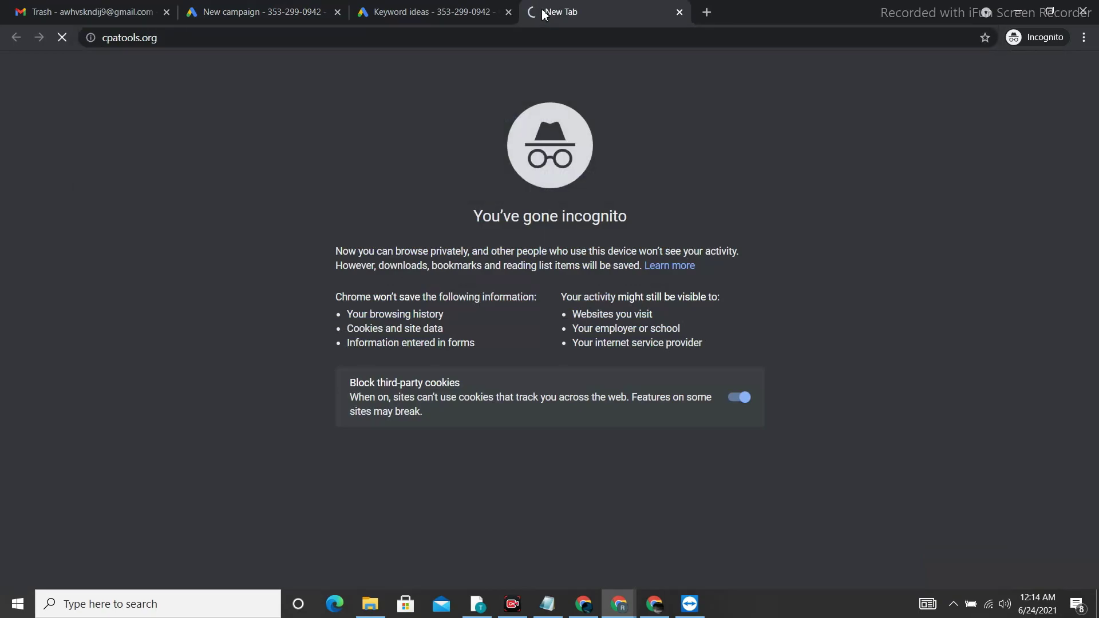
{"action": "left_click", "coordinate": [281, 12]}
{"action": "left_click", "coordinate": [639, 11]}
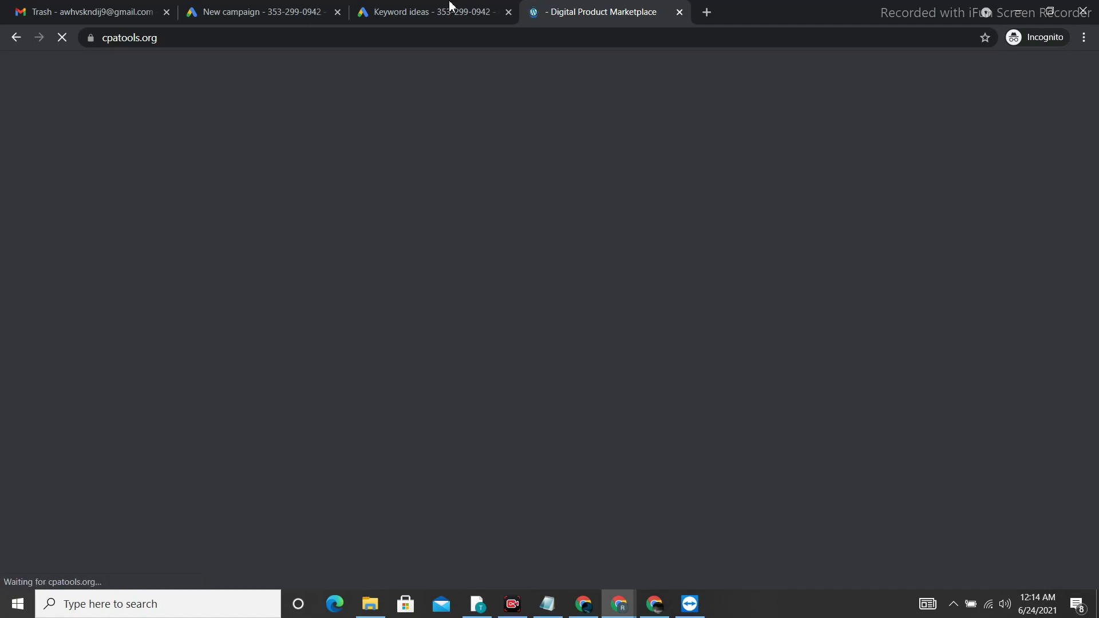
Step: Look through the Digital Product Marketplace home page and copy its web address
{"action": "scroll", "coordinate": [334, 338], "scroll_direction": "down", "scroll_amount": 20}
{"action": "scroll", "coordinate": [334, 338], "scroll_direction": "down", "scroll_amount": 6}
{"action": "scroll", "coordinate": [335, 337], "scroll_direction": "up", "scroll_amount": 20}
{"action": "scroll", "coordinate": [339, 335], "scroll_direction": "up", "scroll_amount": 5}
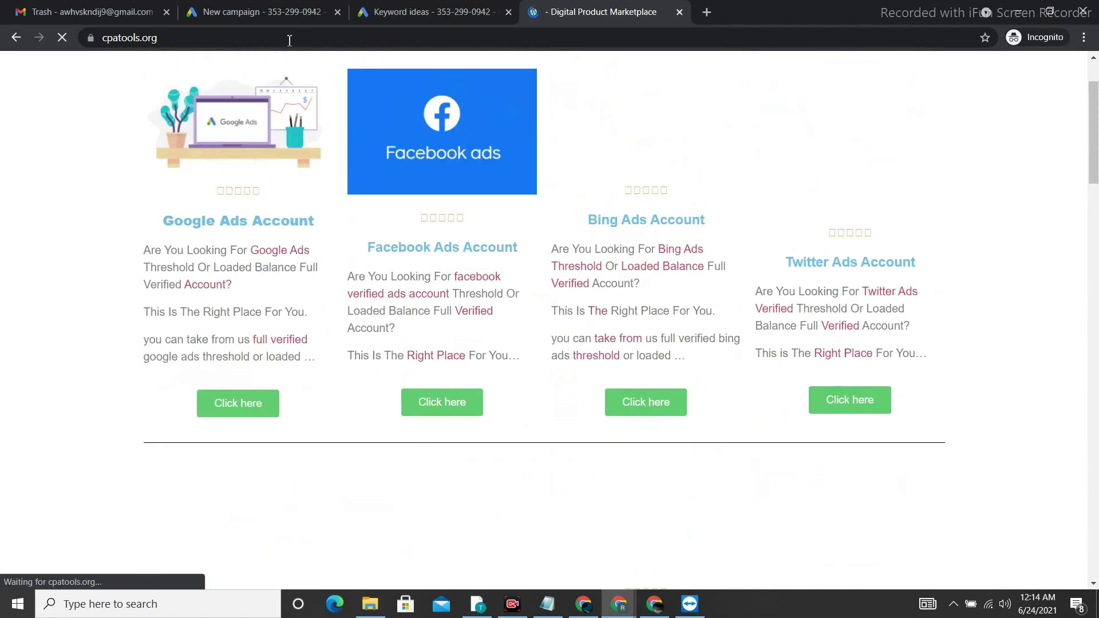
{"action": "left_click", "coordinate": [281, 29]}
{"action": "right_click", "coordinate": [280, 30]}
{"action": "left_click", "coordinate": [325, 106]}
{"action": "scroll", "coordinate": [325, 109], "scroll_direction": "up", "scroll_amount": 2}
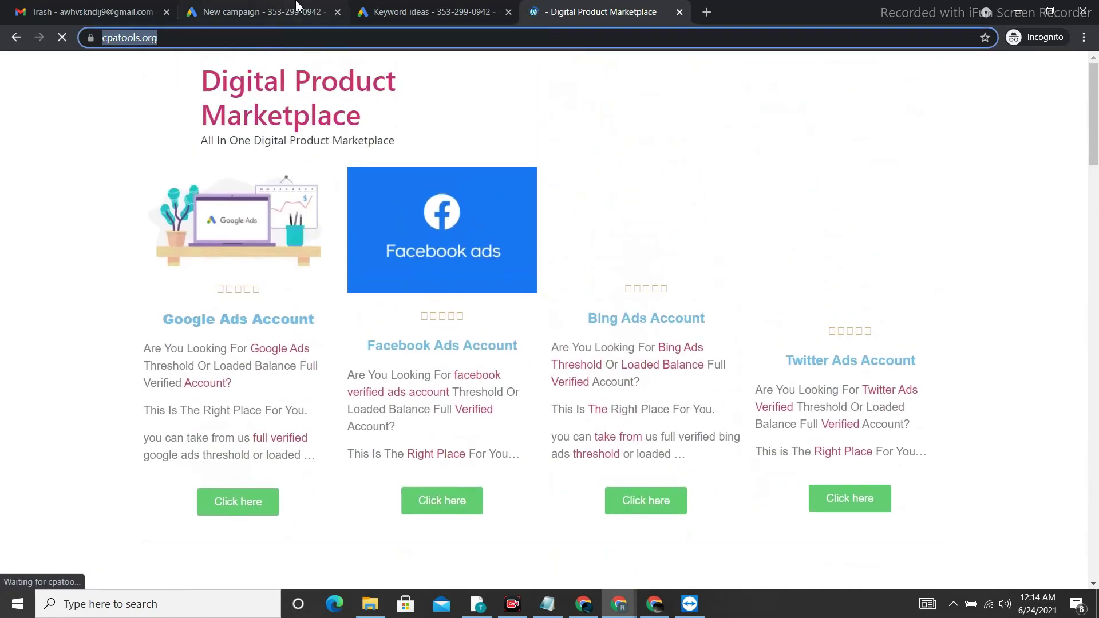
Step: Reload the new campaign page and choose the Website traffic goal with the Search campaign type
{"action": "left_click", "coordinate": [298, 8]}
{"action": "left_click", "coordinate": [456, 7]}
{"action": "left_click", "coordinate": [319, 8]}
{"action": "left_click", "coordinate": [62, 37]}
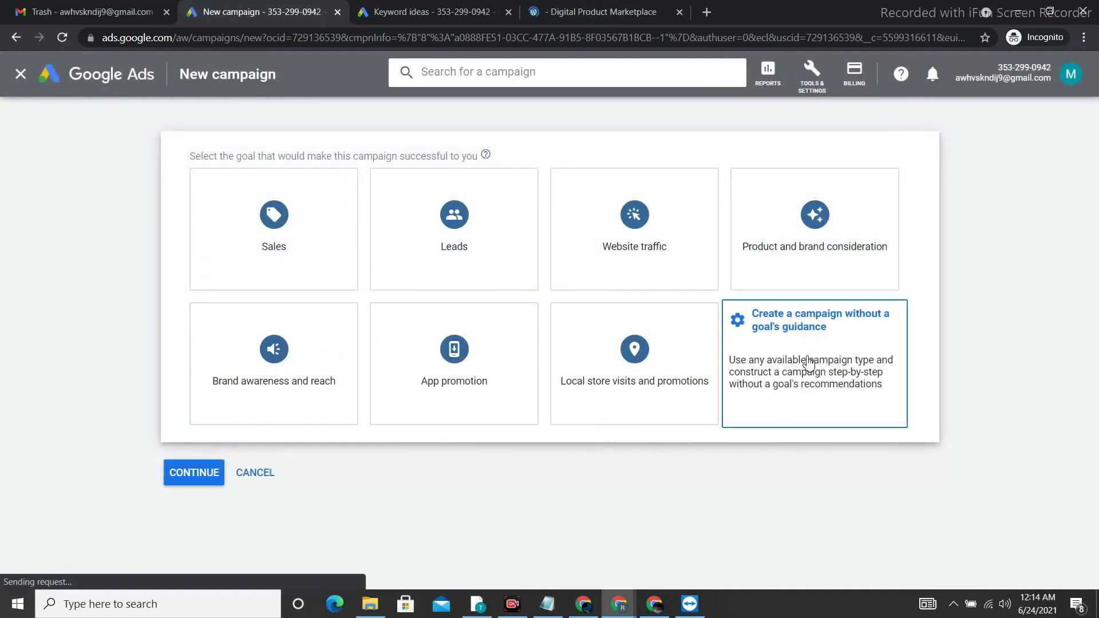
{"action": "left_click", "coordinate": [673, 240]}
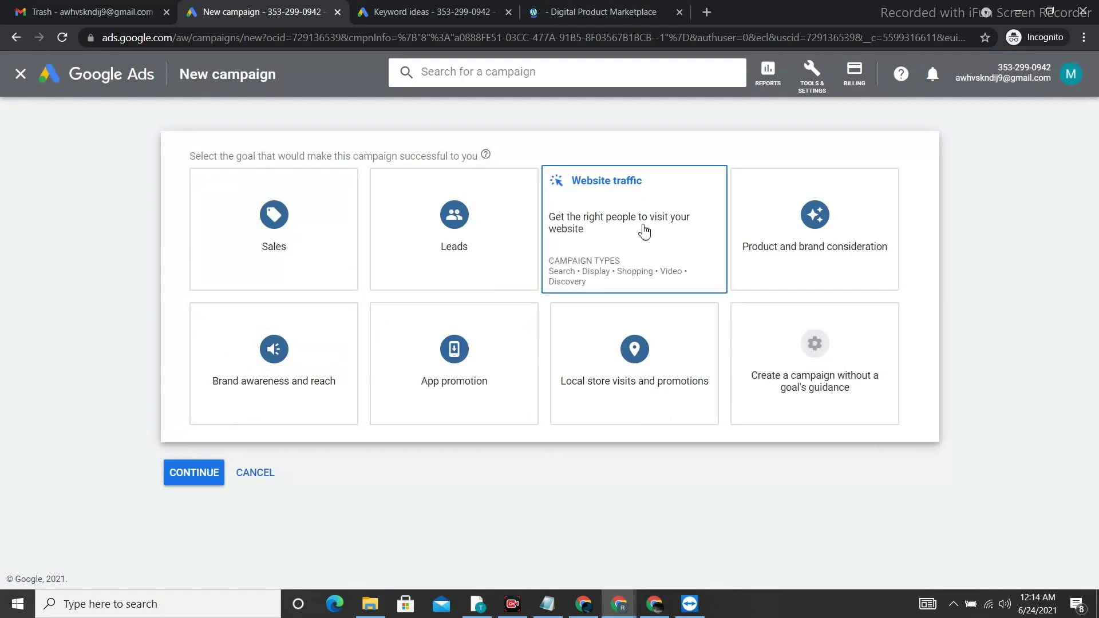
{"action": "left_click", "coordinate": [277, 246]}
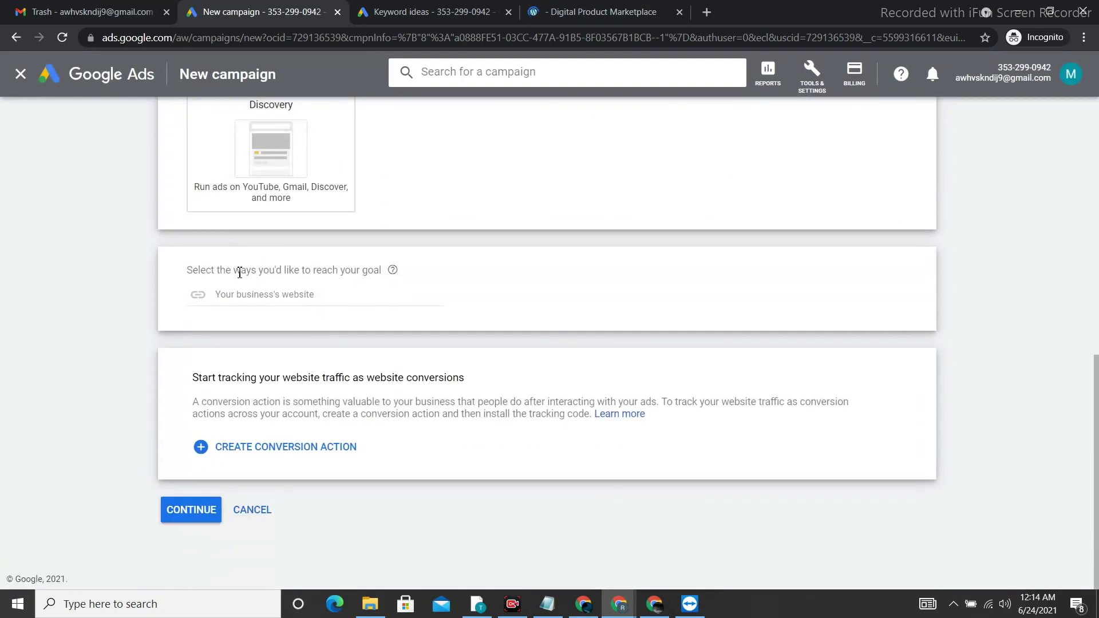
{"action": "scroll", "coordinate": [287, 260], "scroll_direction": "up", "scroll_amount": 8}
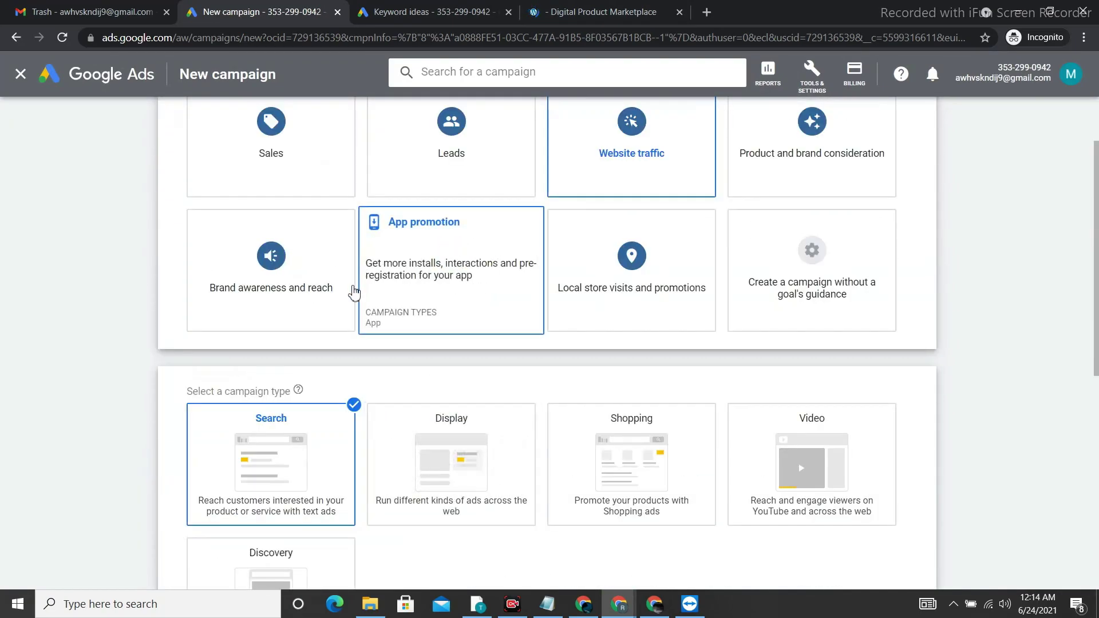
{"action": "scroll", "coordinate": [366, 286], "scroll_direction": "up", "scroll_amount": 2}
{"action": "scroll", "coordinate": [343, 312], "scroll_direction": "down", "scroll_amount": 8}
{"action": "left_click", "coordinate": [245, 391]}
{"action": "key", "text": "ctrl+v"}
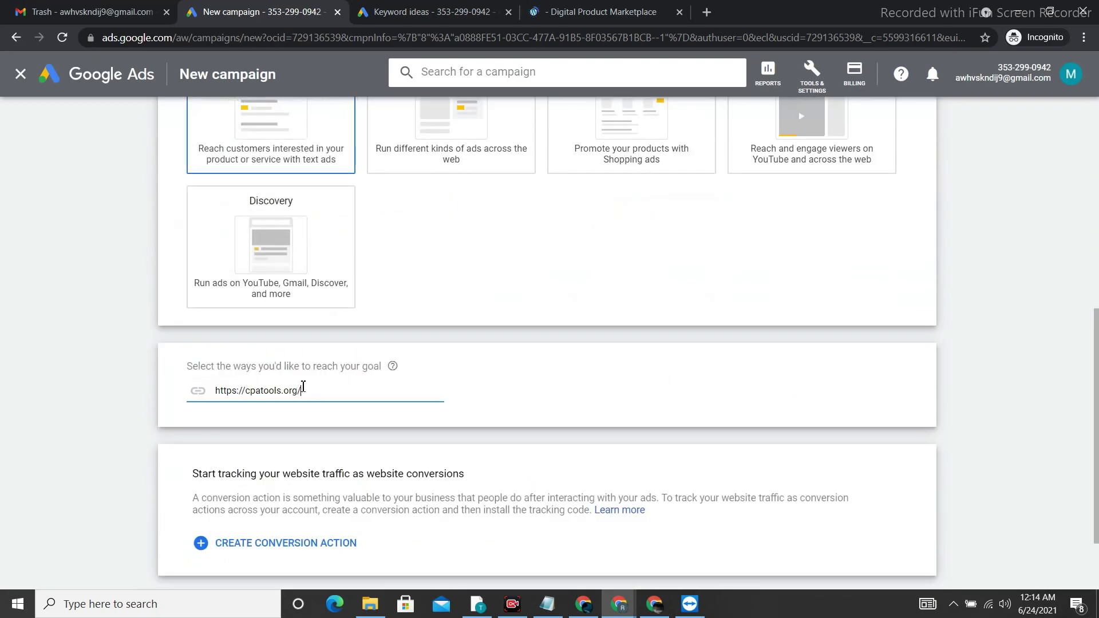
Step: Try a Search campaign without a goal's guidance, with Website visits as the desired result
{"action": "scroll", "coordinate": [332, 380], "scroll_direction": "up", "scroll_amount": 2}
{"action": "scroll", "coordinate": [334, 381], "scroll_direction": "up", "scroll_amount": 6}
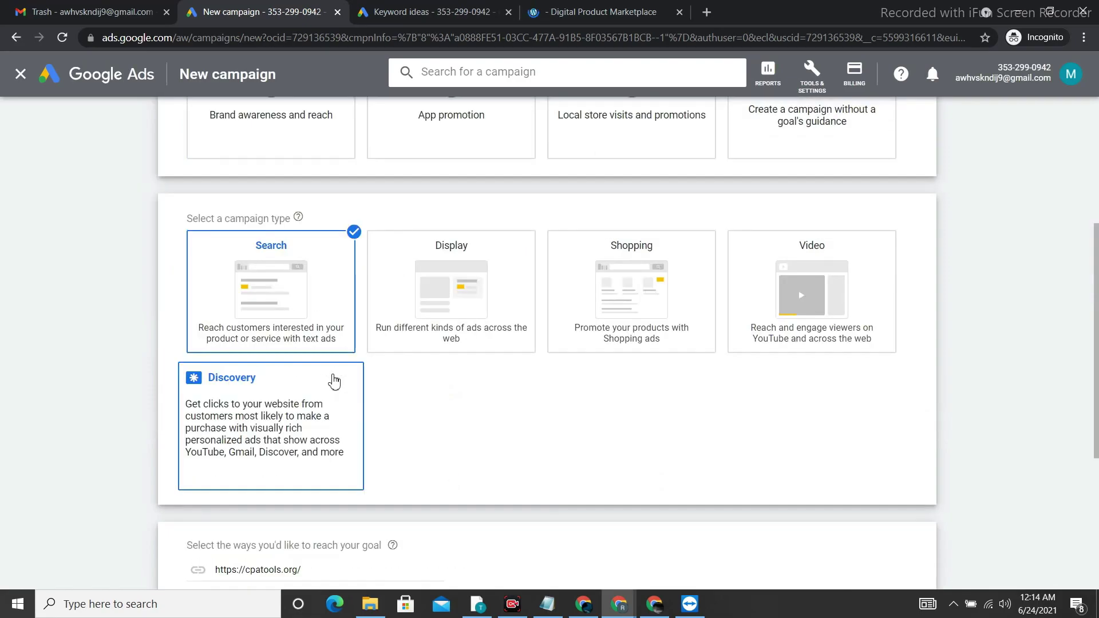
{"action": "scroll", "coordinate": [334, 382], "scroll_direction": "down", "scroll_amount": 3}
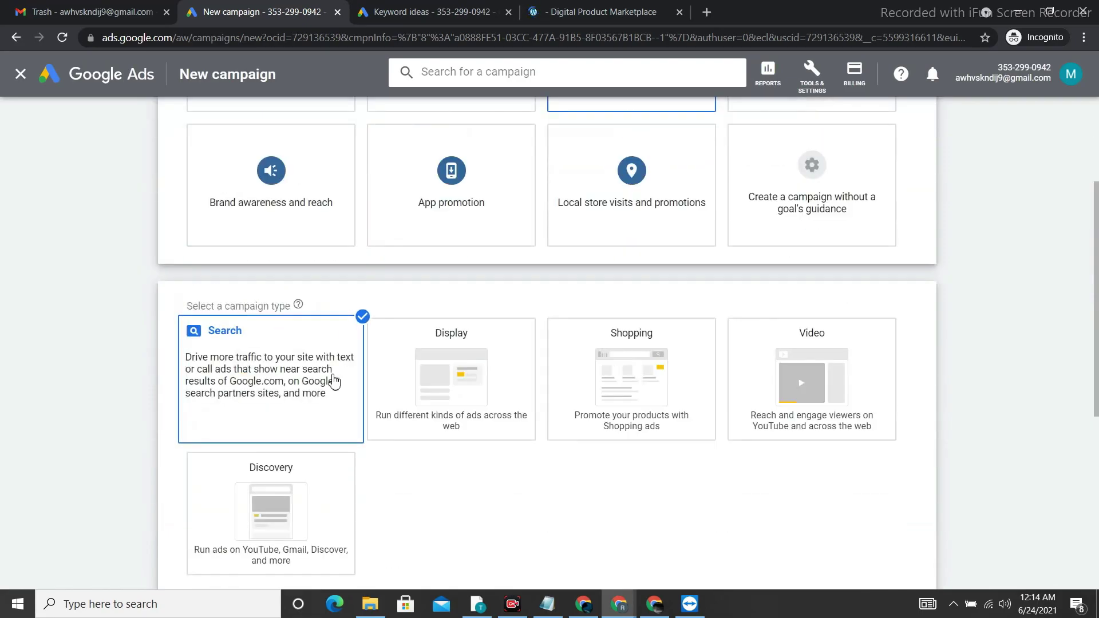
{"action": "left_click", "coordinate": [727, 238]}
{"action": "scroll", "coordinate": [269, 259], "scroll_direction": "down", "scroll_amount": 2}
{"action": "left_click", "coordinate": [269, 259]}
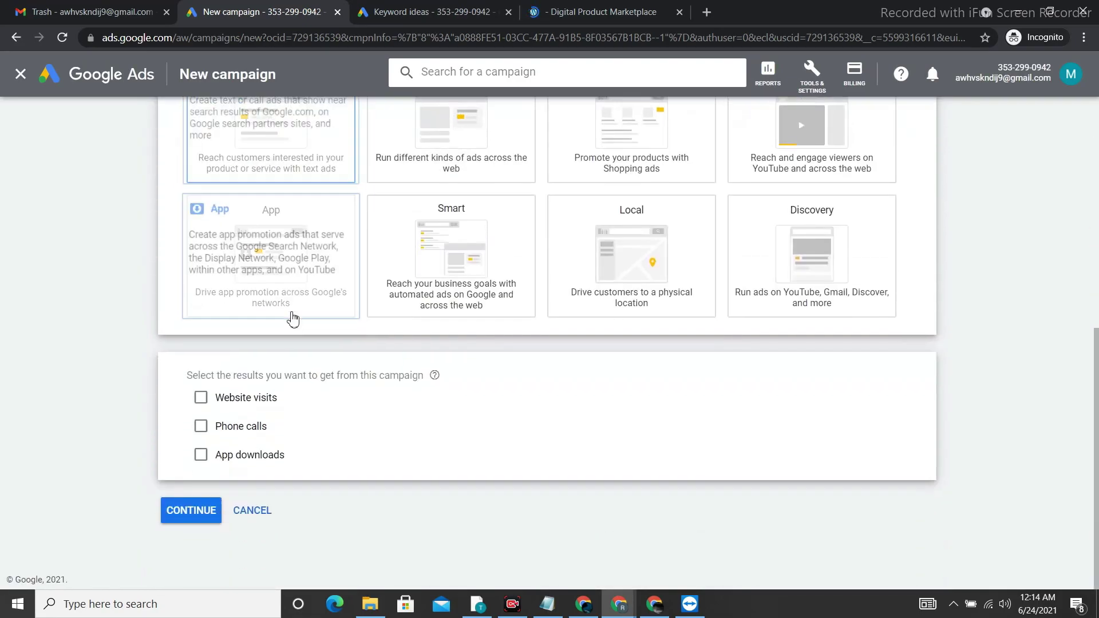
{"action": "left_click", "coordinate": [201, 396]}
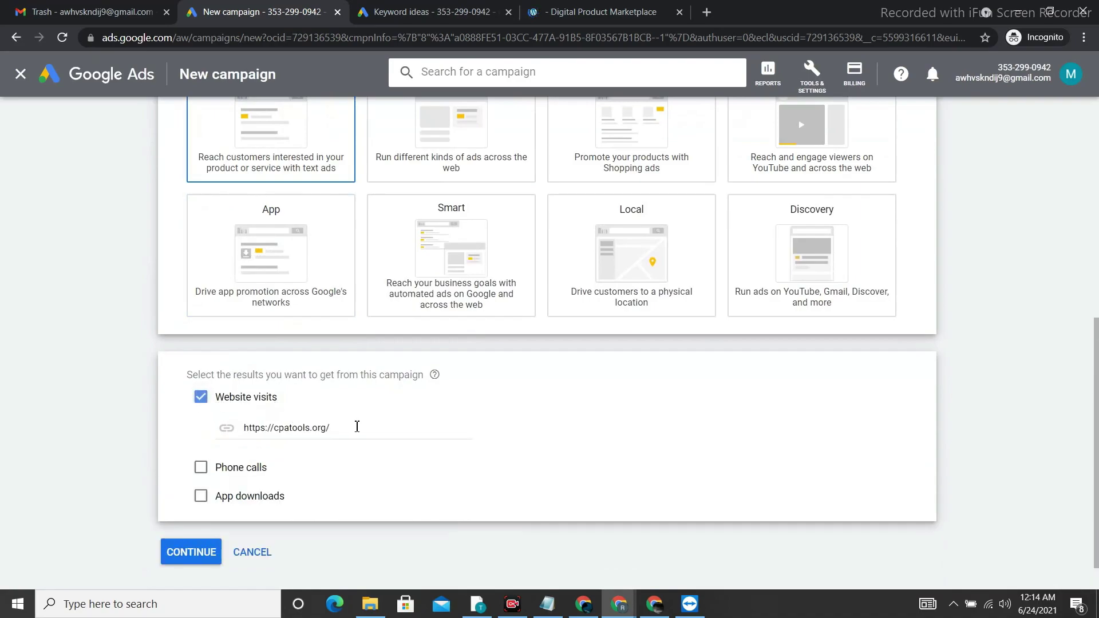
{"action": "scroll", "coordinate": [357, 426], "scroll_direction": "up", "scroll_amount": 8}
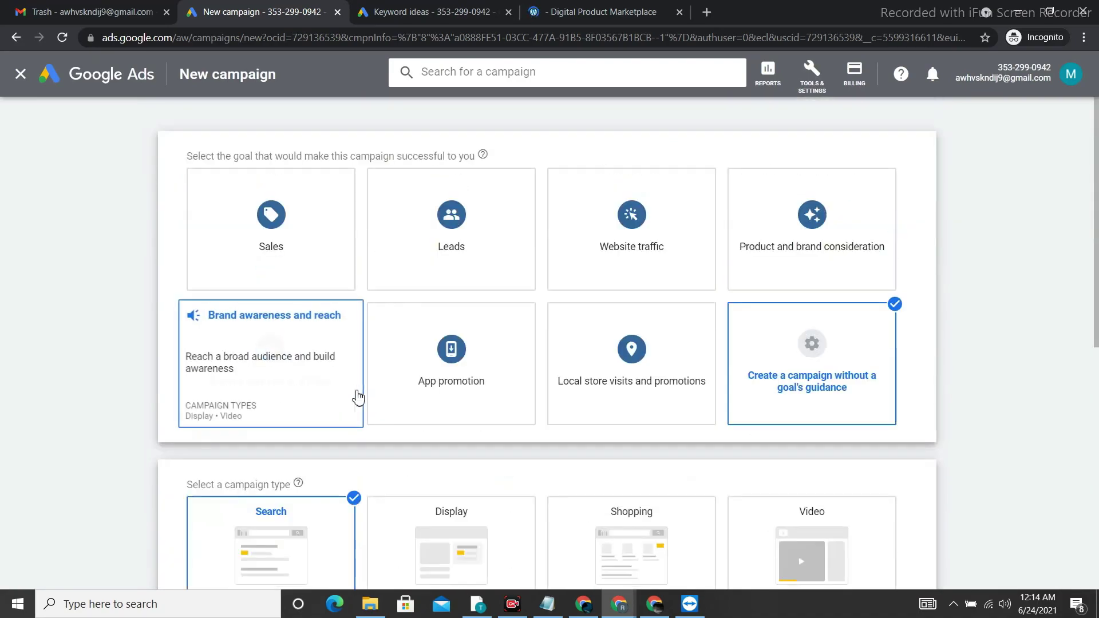
{"action": "scroll", "coordinate": [357, 395], "scroll_direction": "down", "scroll_amount": 7}
{"action": "scroll", "coordinate": [356, 393], "scroll_direction": "down", "scroll_amount": 2}
{"action": "scroll", "coordinate": [356, 391], "scroll_direction": "up", "scroll_amount": 7}
{"action": "scroll", "coordinate": [695, 238], "scroll_direction": "up", "scroll_amount": 2}
Step: Continue to the campaign settings with the Website traffic goal and Search campaign type
{"action": "scroll", "coordinate": [537, 321], "scroll_direction": "down", "scroll_amount": 8}
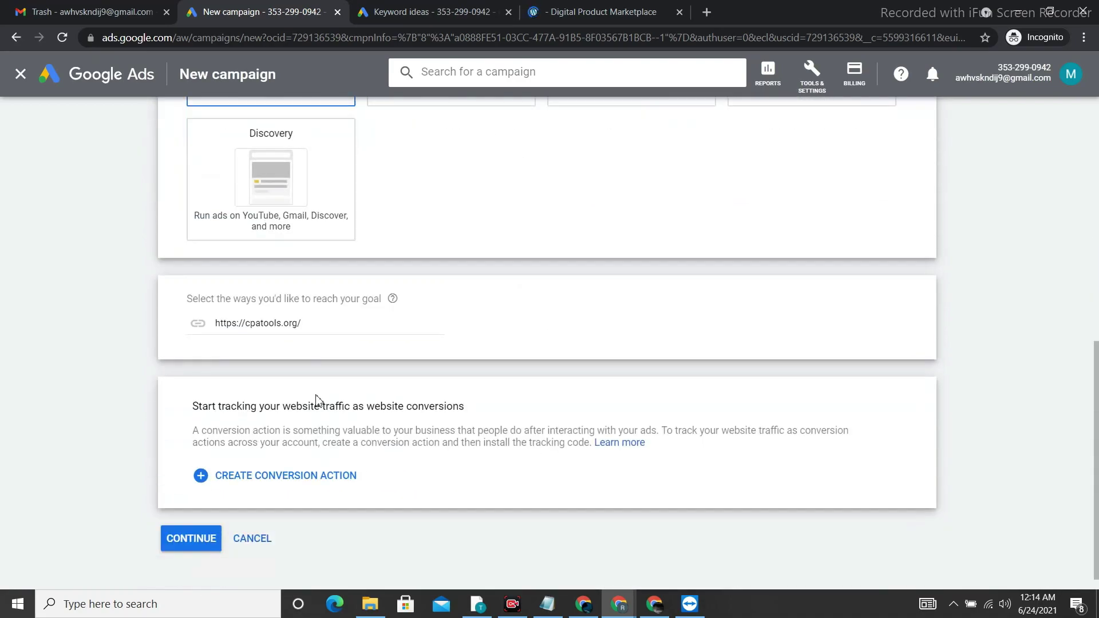
{"action": "scroll", "coordinate": [325, 395], "scroll_direction": "down", "scroll_amount": 1}
{"action": "left_click", "coordinate": [211, 509]}
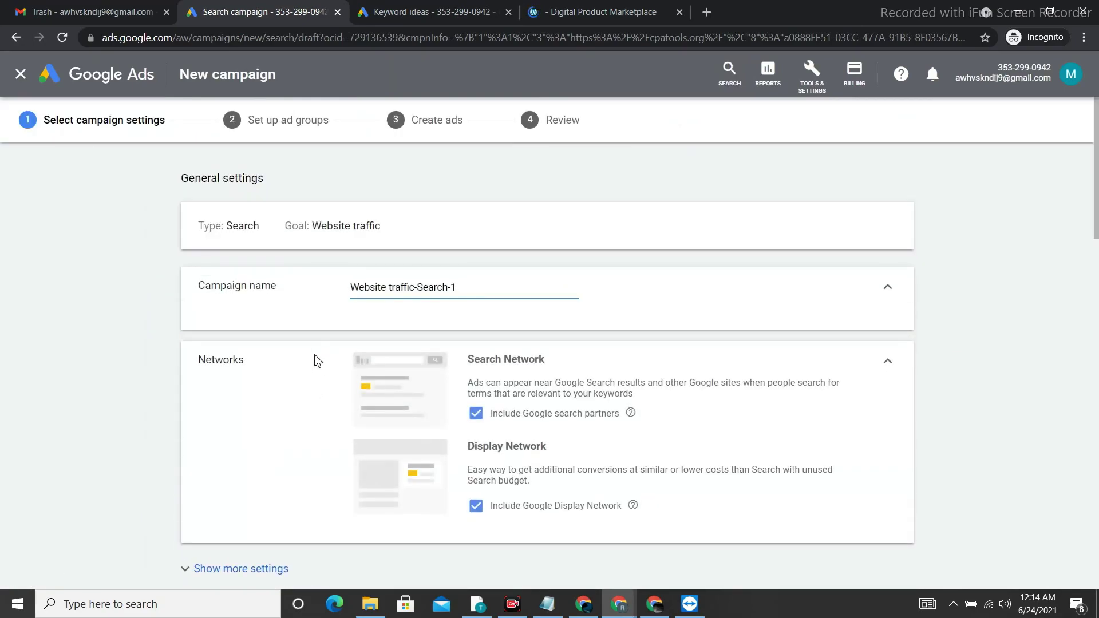
{"action": "left_click_drag", "start_coordinate": [468, 291], "coordinate": [338, 304]}
{"action": "left_click", "coordinate": [733, 278]}
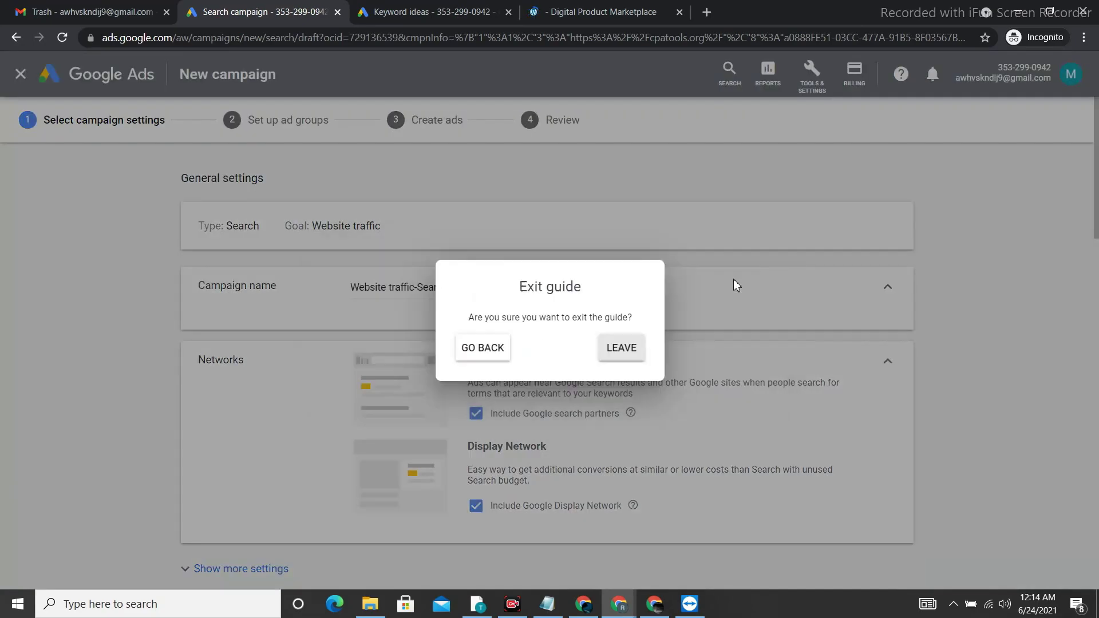
{"action": "left_click", "coordinate": [641, 345]}
{"action": "left_click_drag", "start_coordinate": [522, 285], "coordinate": [281, 296]}
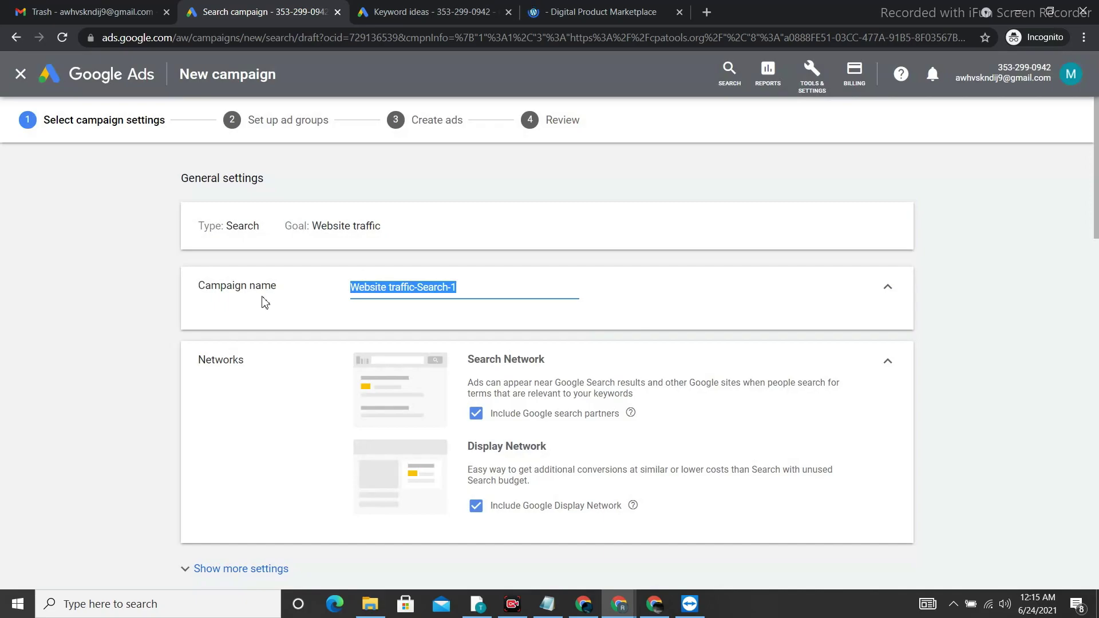
{"action": "key", "text": "ctrl+v"}
{"action": "left_click_drag", "start_coordinate": [383, 287], "coordinate": [318, 303]}
{"action": "key", "text": "BackSpace"}
{"action": "left_click_drag", "start_coordinate": [459, 287], "coordinate": [237, 340]}
Step: Exclude the Google Display Network from the campaign and target all languages
{"action": "scroll", "coordinate": [399, 327], "scroll_direction": "down", "scroll_amount": 3}
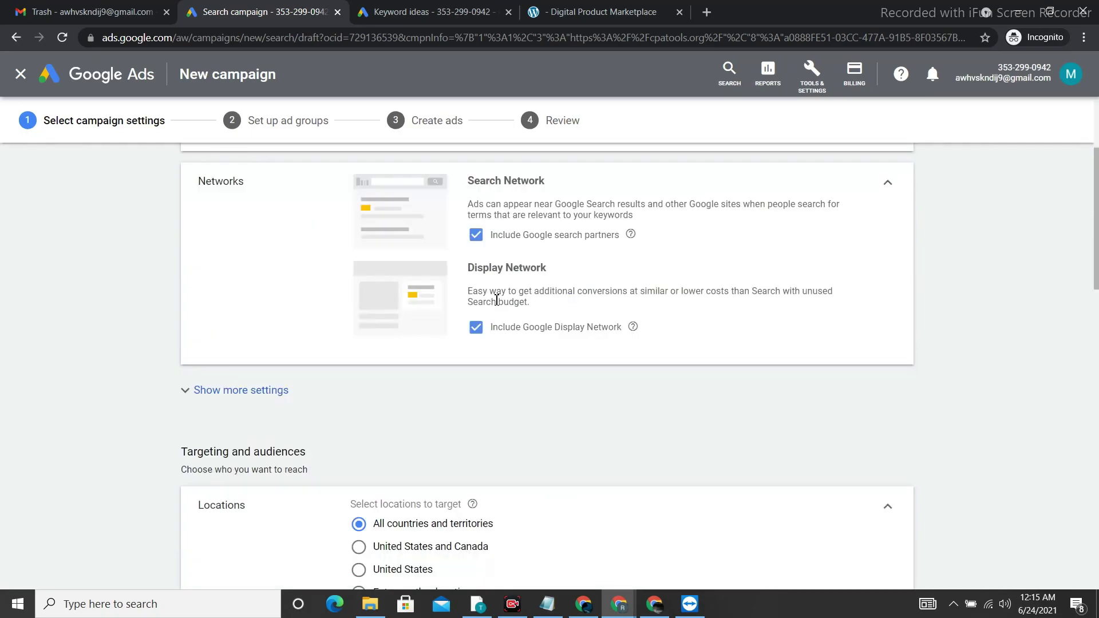
{"action": "left_click", "coordinate": [476, 328]}
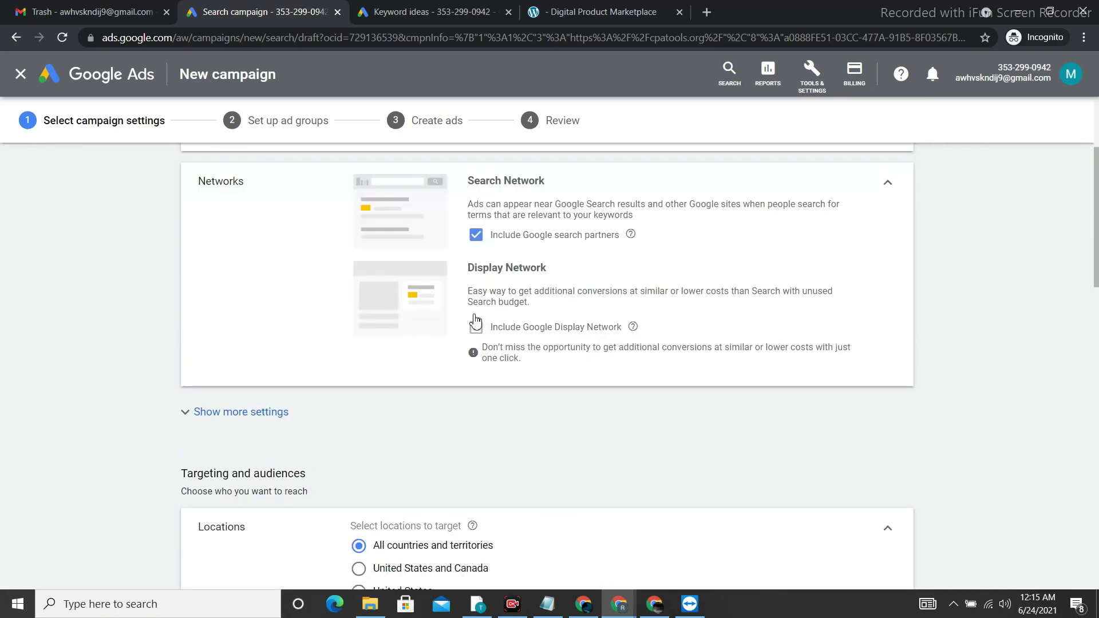
{"action": "scroll", "coordinate": [444, 324], "scroll_direction": "down", "scroll_amount": 5}
{"action": "scroll", "coordinate": [376, 395], "scroll_direction": "down", "scroll_amount": 2}
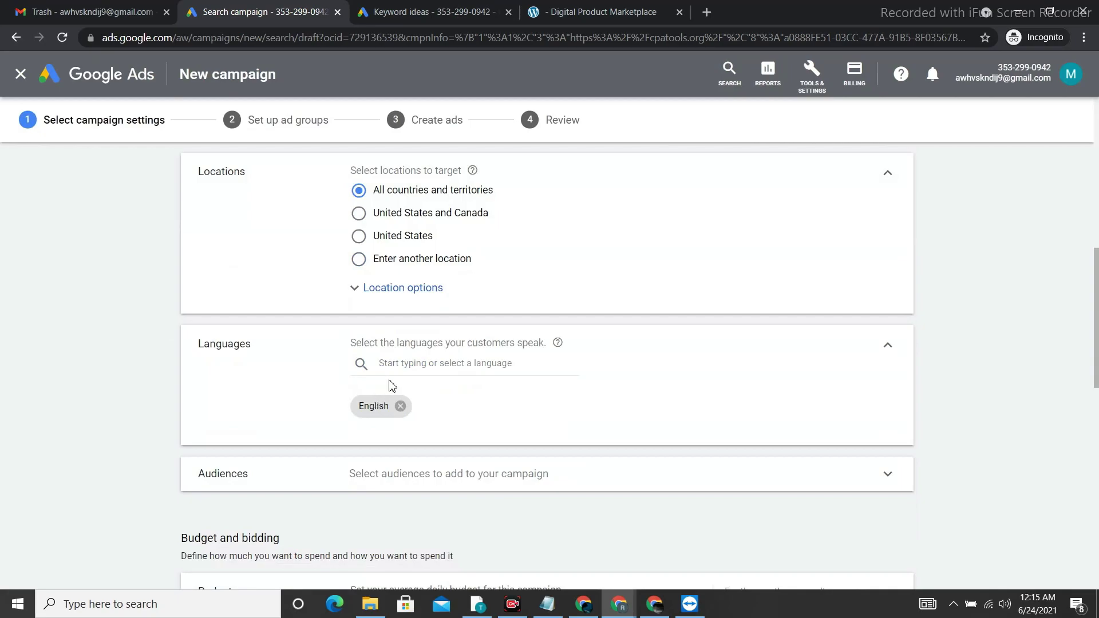
{"action": "left_click", "coordinate": [420, 364]}
{"action": "left_click", "coordinate": [370, 86]}
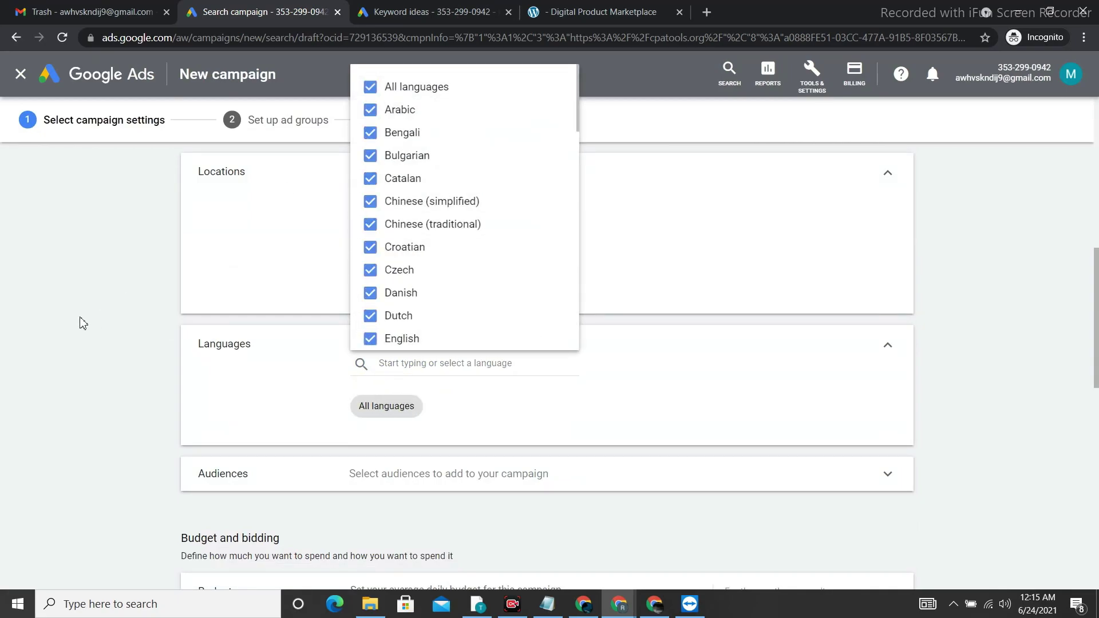
{"action": "left_click", "coordinate": [81, 319]}
Step: Set the campaign's average daily budget to $10
{"action": "scroll", "coordinate": [287, 429], "scroll_direction": "down", "scroll_amount": 5}
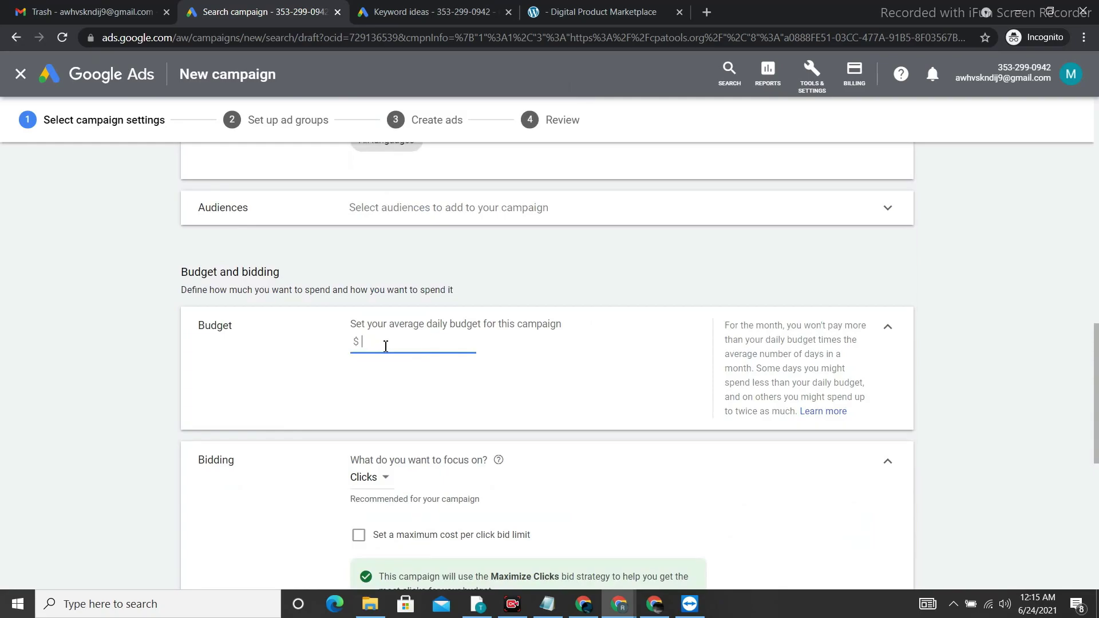
{"action": "left_click", "coordinate": [43, 399]}
{"action": "scroll", "coordinate": [464, 458], "scroll_direction": "down", "scroll_amount": 2}
{"action": "scroll", "coordinate": [455, 461], "scroll_direction": "down", "scroll_amount": 2}
{"action": "scroll", "coordinate": [418, 343], "scroll_direction": "up", "scroll_amount": 2}
{"action": "left_click_drag", "start_coordinate": [401, 261], "coordinate": [324, 257]}
{"action": "type", "text": "10"}
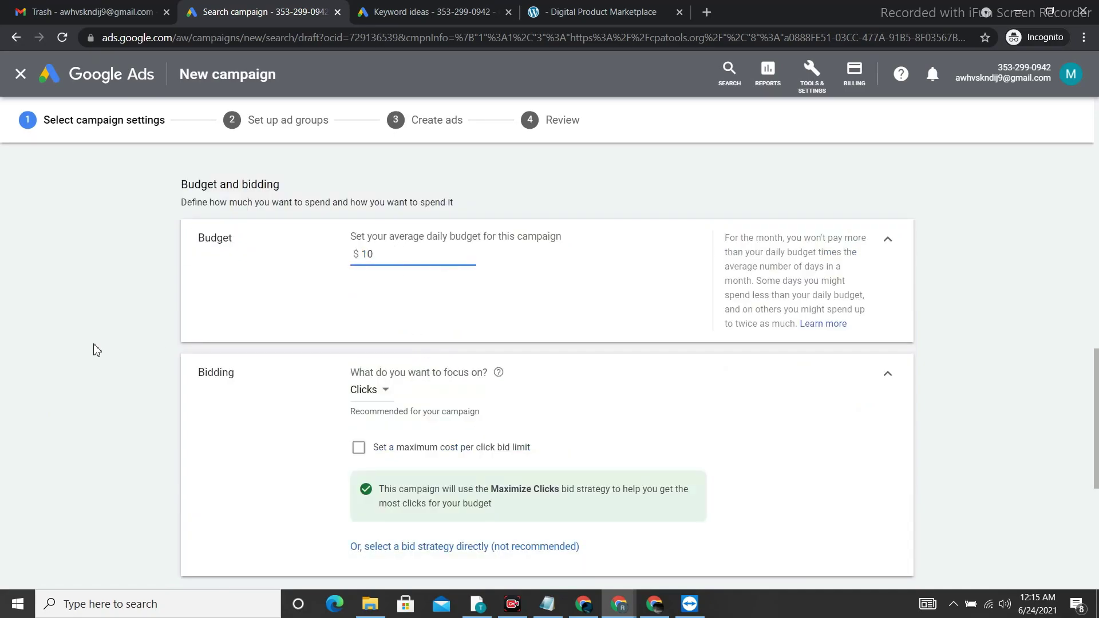
{"action": "left_click", "coordinate": [97, 350]}
Step: Save the campaign settings, continue to the ad group setup and exit the new keywords guide
{"action": "scroll", "coordinate": [289, 385], "scroll_direction": "down", "scroll_amount": 4}
{"action": "scroll", "coordinate": [294, 516], "scroll_direction": "down", "scroll_amount": 2}
{"action": "left_click", "coordinate": [241, 545]}
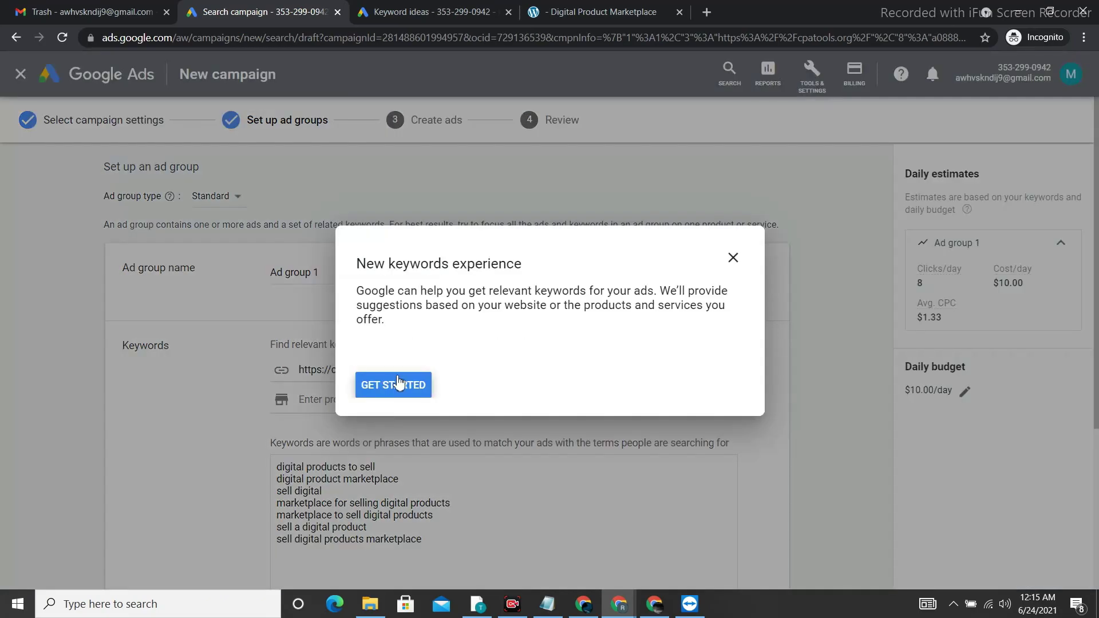
{"action": "left_click", "coordinate": [733, 258]}
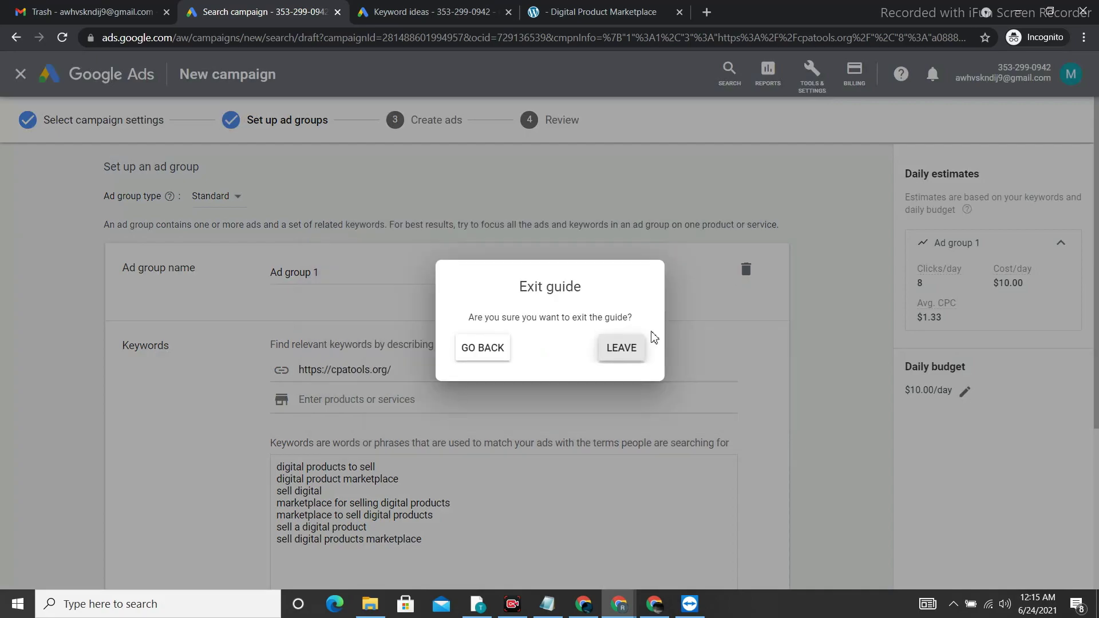
{"action": "left_click", "coordinate": [621, 347]}
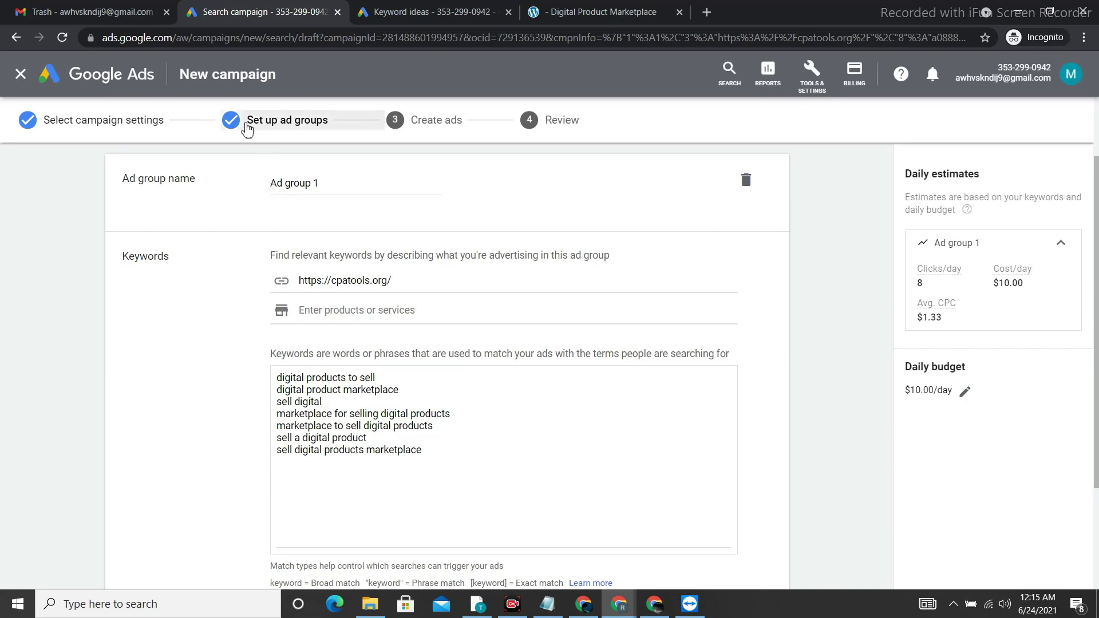
Step: Reopen the campaign settings, review them from networks to ad extensions, and return to the ad group setup
{"action": "left_click", "coordinate": [141, 128]}
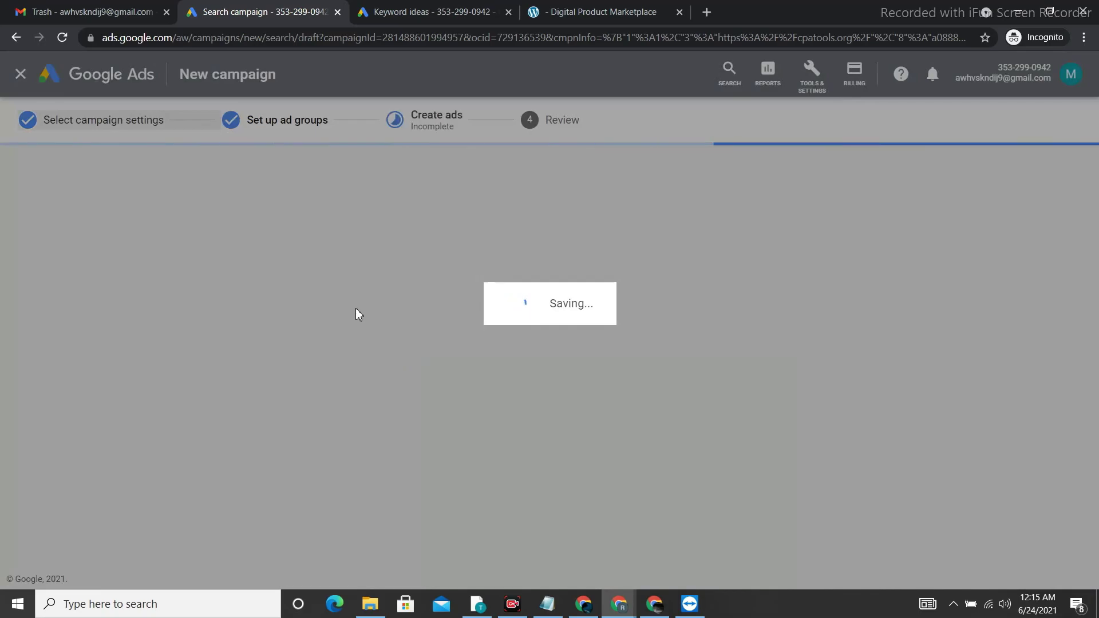
{"action": "scroll", "coordinate": [401, 320], "scroll_direction": "down", "scroll_amount": 14}
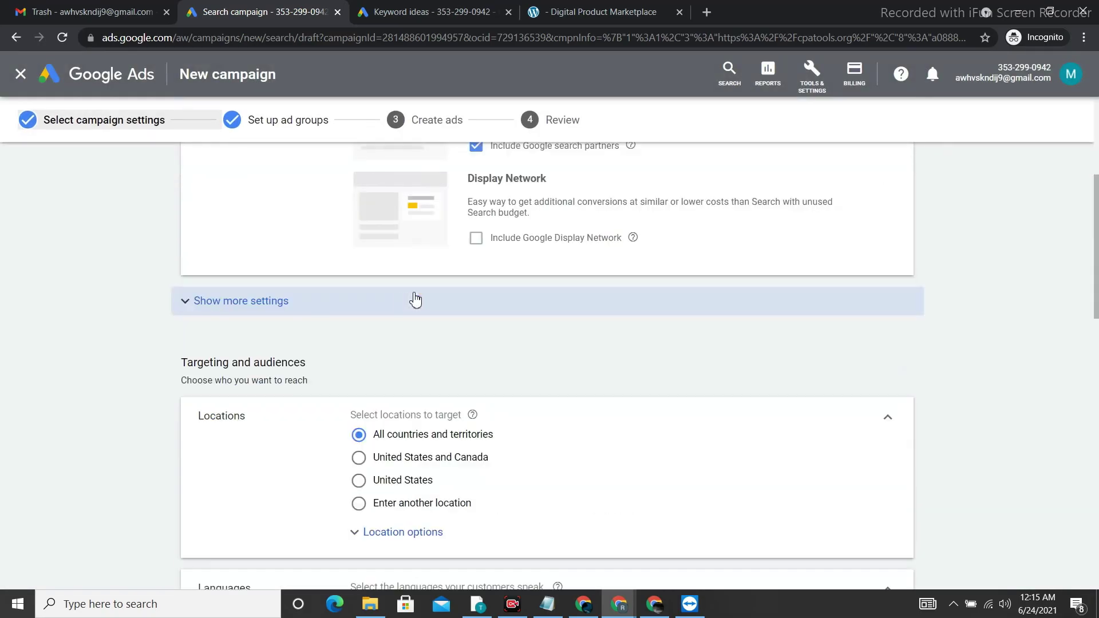
{"action": "scroll", "coordinate": [395, 350], "scroll_direction": "down", "scroll_amount": 2}
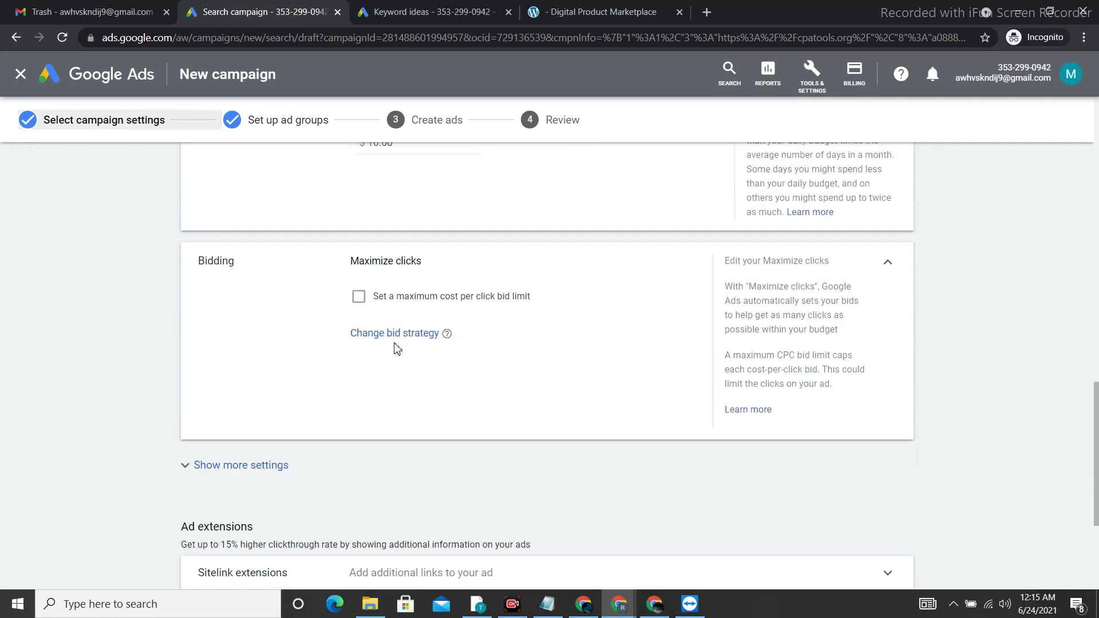
{"action": "scroll", "coordinate": [395, 350], "scroll_direction": "up", "scroll_amount": 3}
{"action": "scroll", "coordinate": [419, 309], "scroll_direction": "down", "scroll_amount": 2}
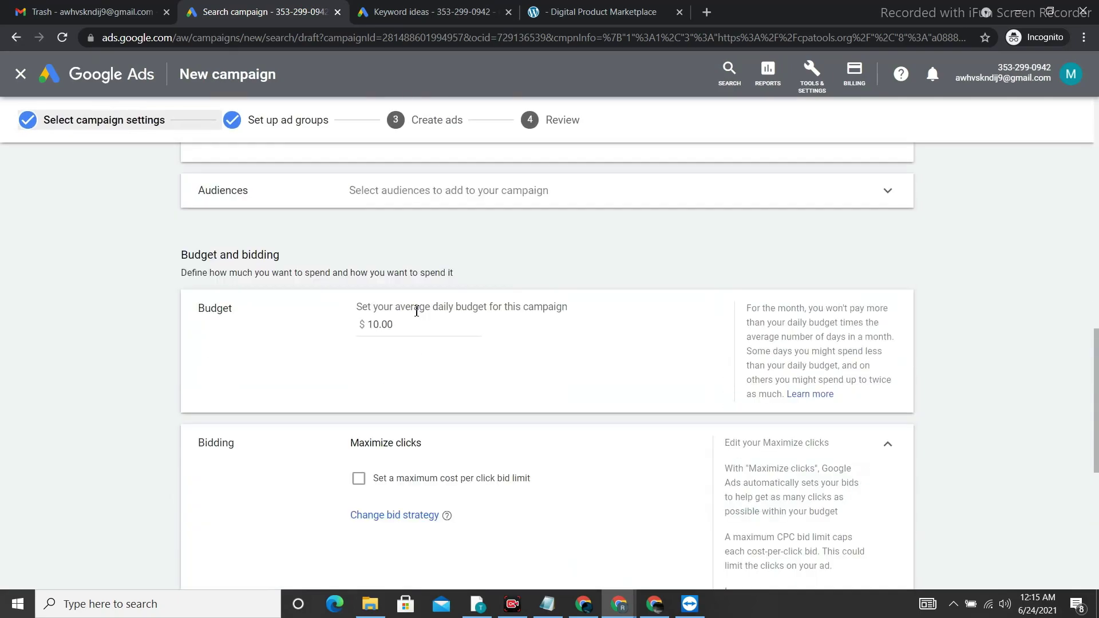
{"action": "scroll", "coordinate": [347, 341], "scroll_direction": "down", "scroll_amount": 7}
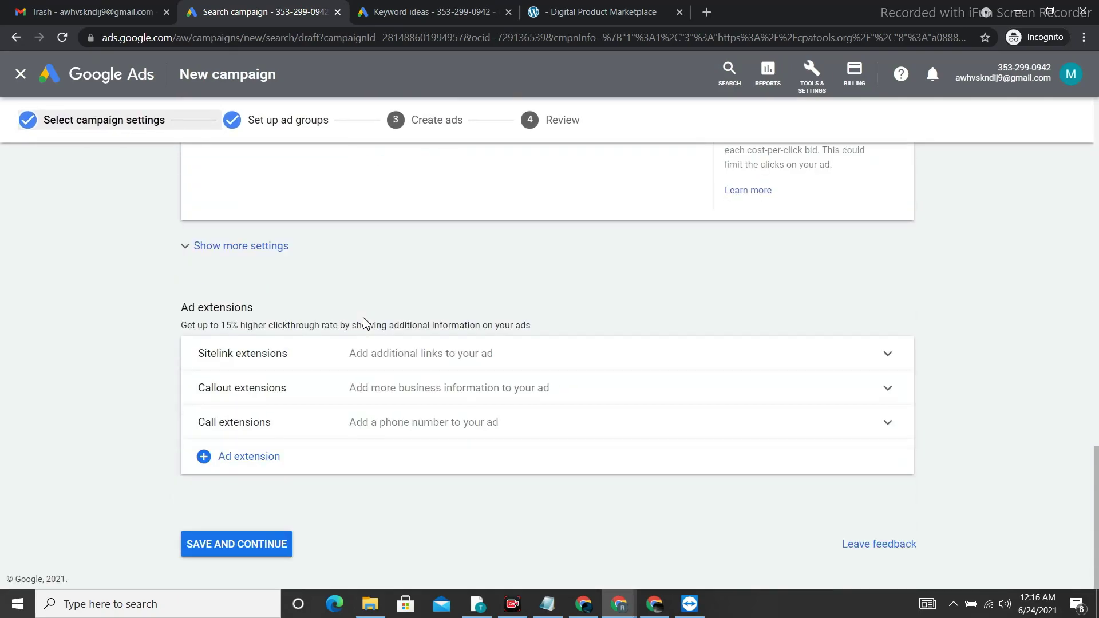
{"action": "scroll", "coordinate": [332, 382], "scroll_direction": "up", "scroll_amount": 15}
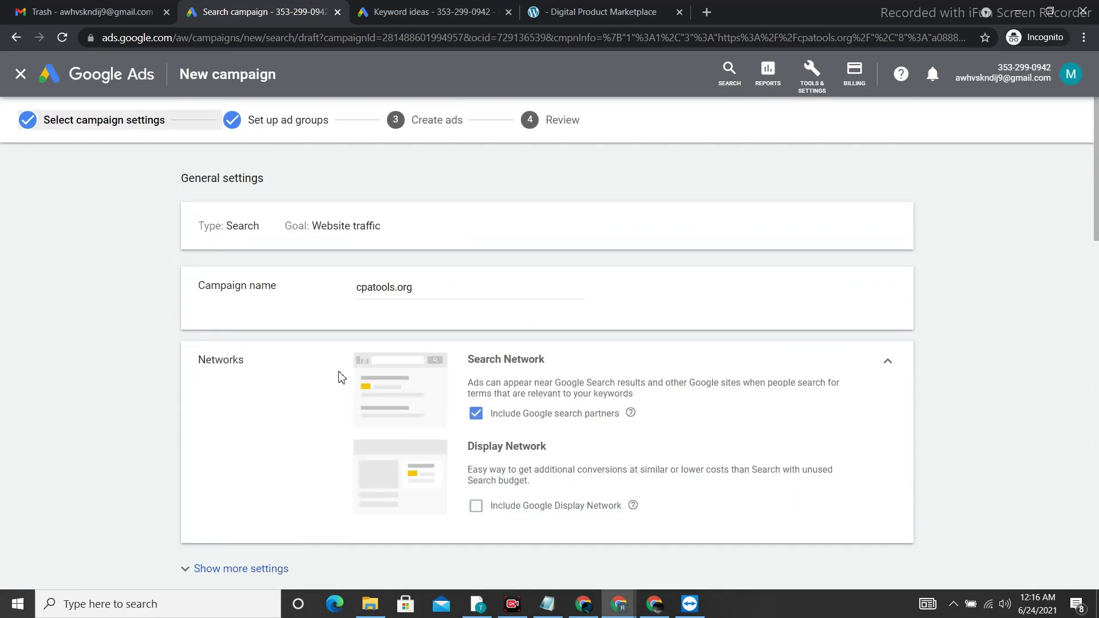
{"action": "scroll", "coordinate": [339, 377], "scroll_direction": "down", "scroll_amount": 5}
{"action": "scroll", "coordinate": [339, 377], "scroll_direction": "down", "scroll_amount": 8}
{"action": "scroll", "coordinate": [322, 436], "scroll_direction": "down", "scroll_amount": 1}
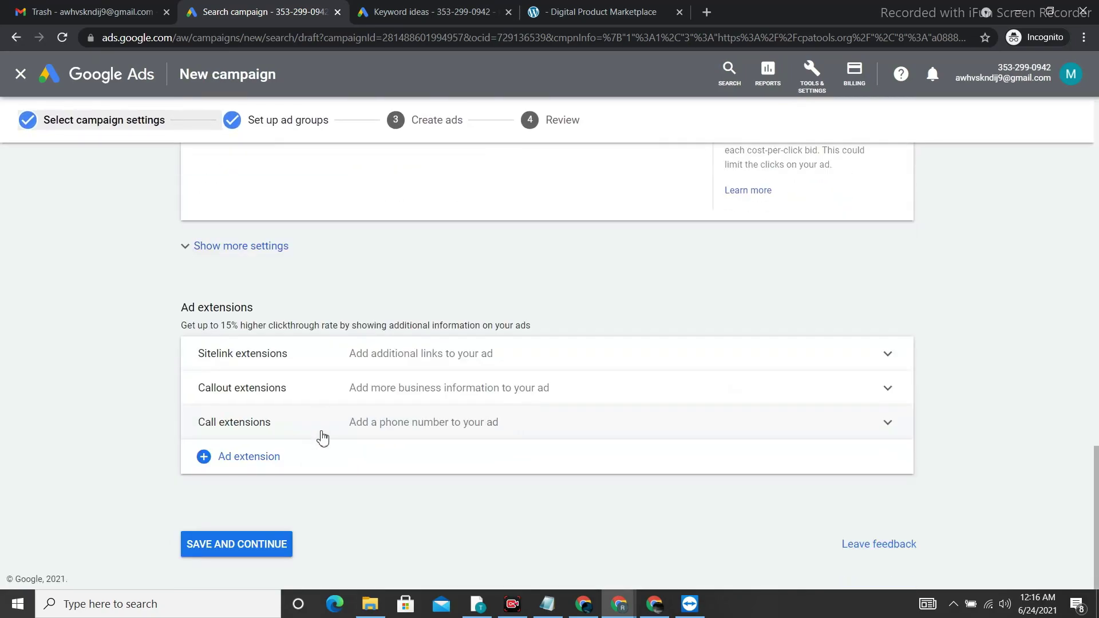
{"action": "left_click", "coordinate": [233, 545]}
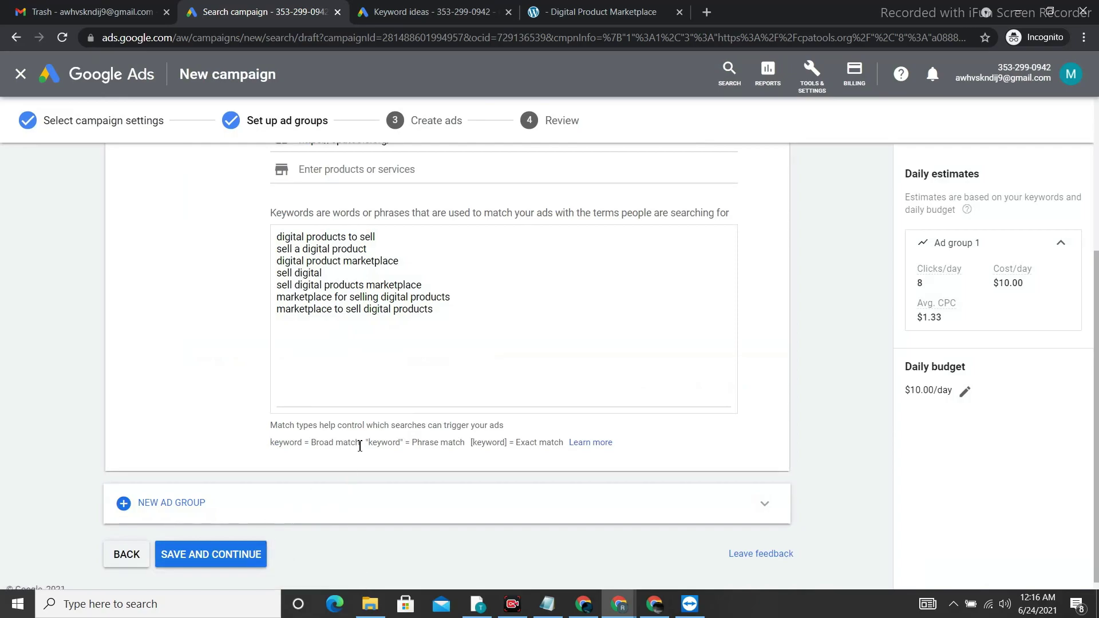
Step: Copy the ten selected google ads keyword ideas from Keyword Planner and replace Ad group 1's keywords with them
{"action": "scroll", "coordinate": [363, 444], "scroll_direction": "up", "scroll_amount": 3}
{"action": "left_click", "coordinate": [430, 12]}
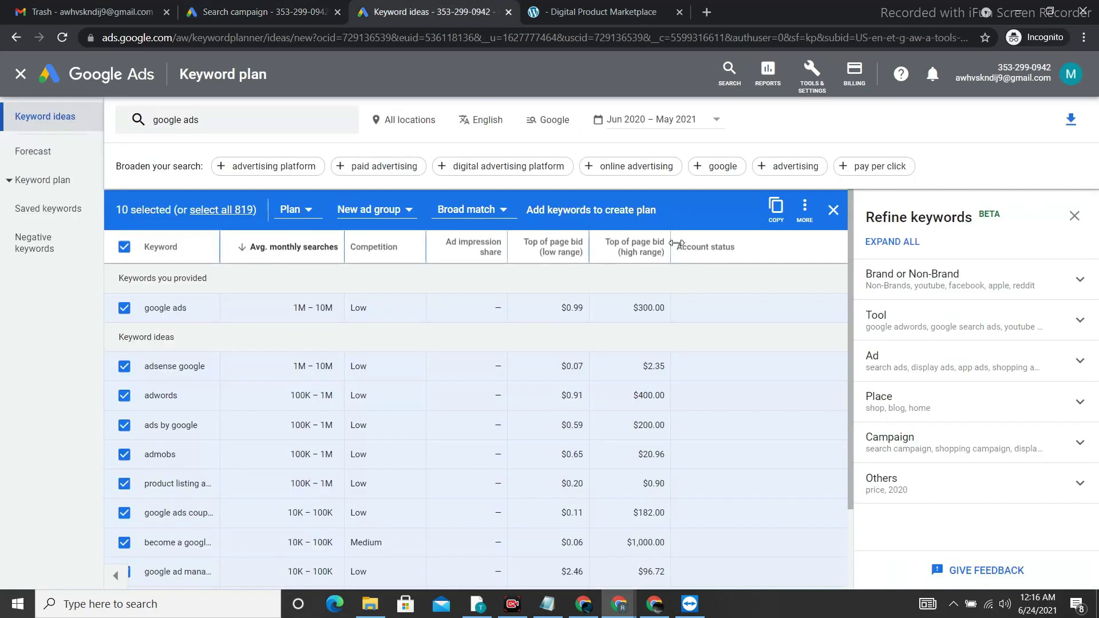
{"action": "left_click", "coordinate": [776, 208]}
{"action": "left_click", "coordinate": [227, 7]}
{"action": "left_click_drag", "start_coordinate": [461, 491], "coordinate": [123, 409]}
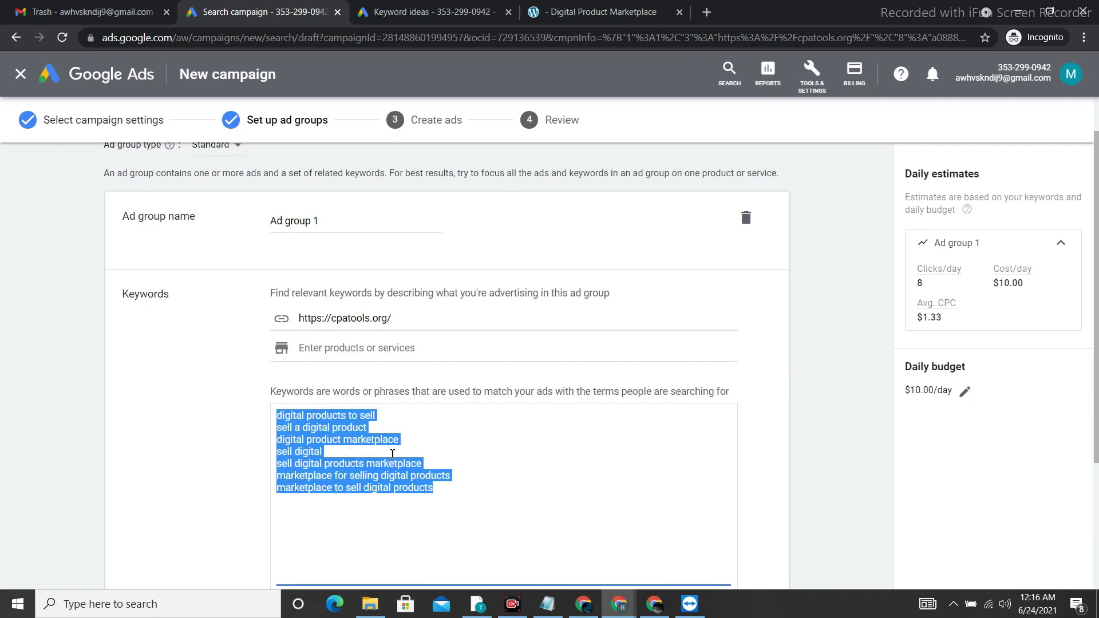
{"action": "key", "text": "ctrl+v"}
Step: Delete the keyword admobs from Ad group 1's list and add facebook ads at its end
{"action": "left_click_drag", "start_coordinate": [321, 463], "coordinate": [246, 466]}
{"action": "key", "text": "BackSpace"}
{"action": "key", "text": "BackSpace"}
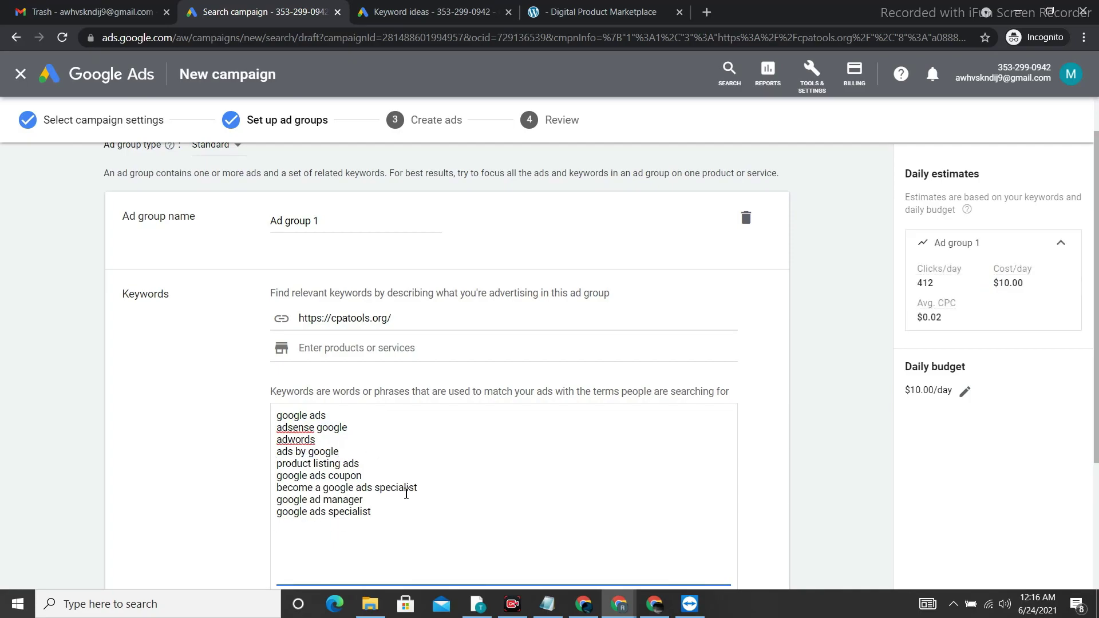
{"action": "type", "text": "facebook ads"}
{"action": "key", "text": "Return"}
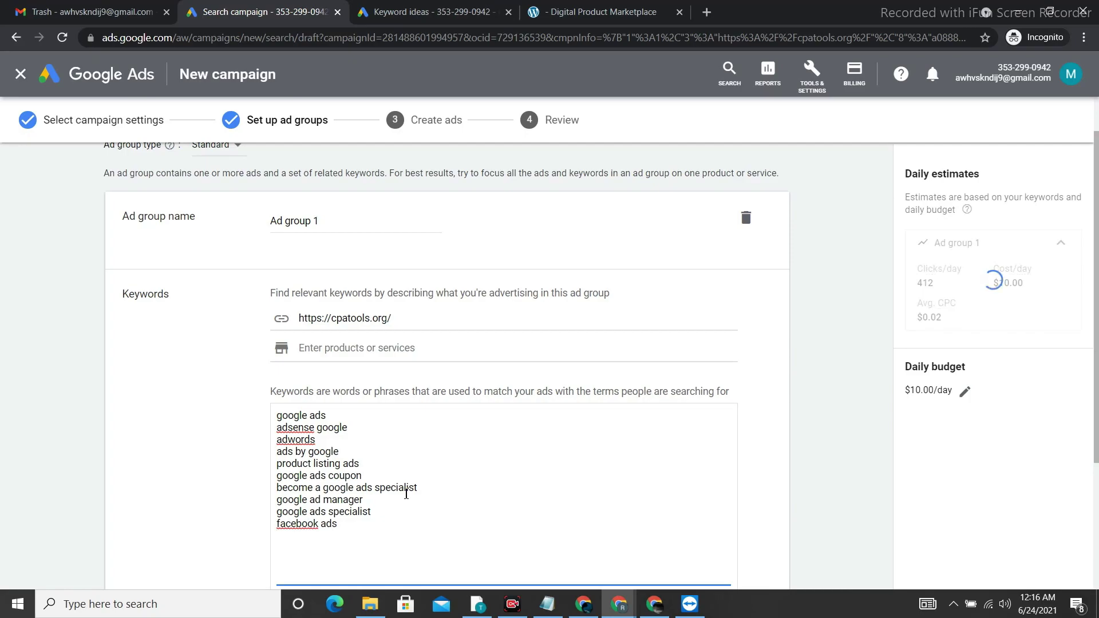
Step: Replace the Keyword Planner search term with paypal and get its keyword ideas
{"action": "left_click", "coordinate": [432, 12]}
{"action": "left_click", "coordinate": [293, 125]}
{"action": "key", "text": "BackSpace"}
{"action": "key", "text": "BackSpace"}
{"action": "type", "text": "pay"}
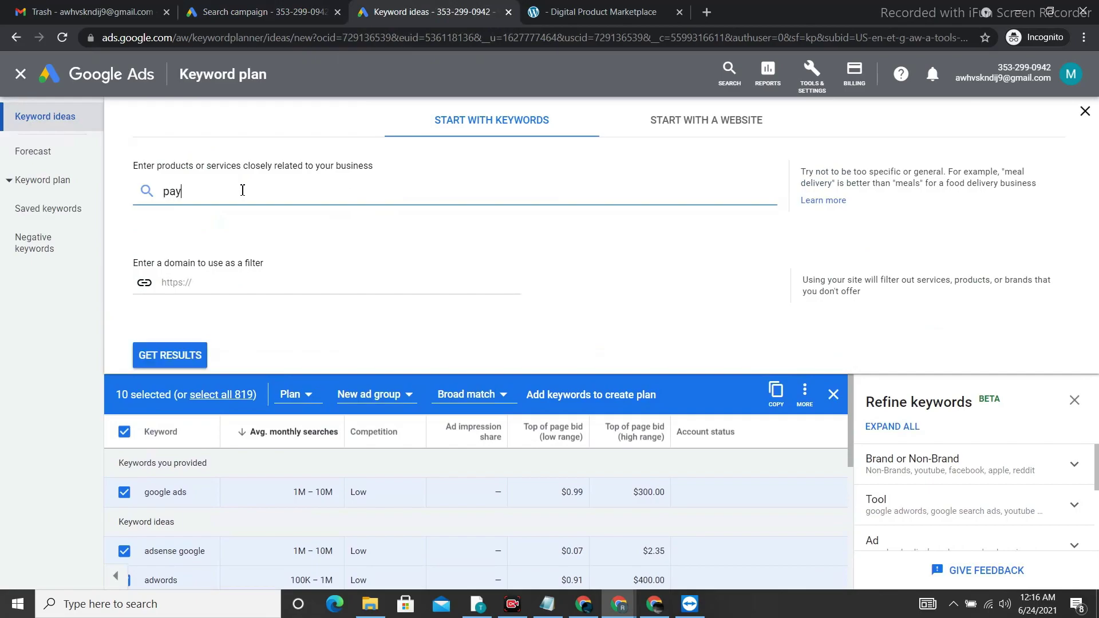
{"action": "type", "text": "pal"}
{"action": "key", "text": "Return"}
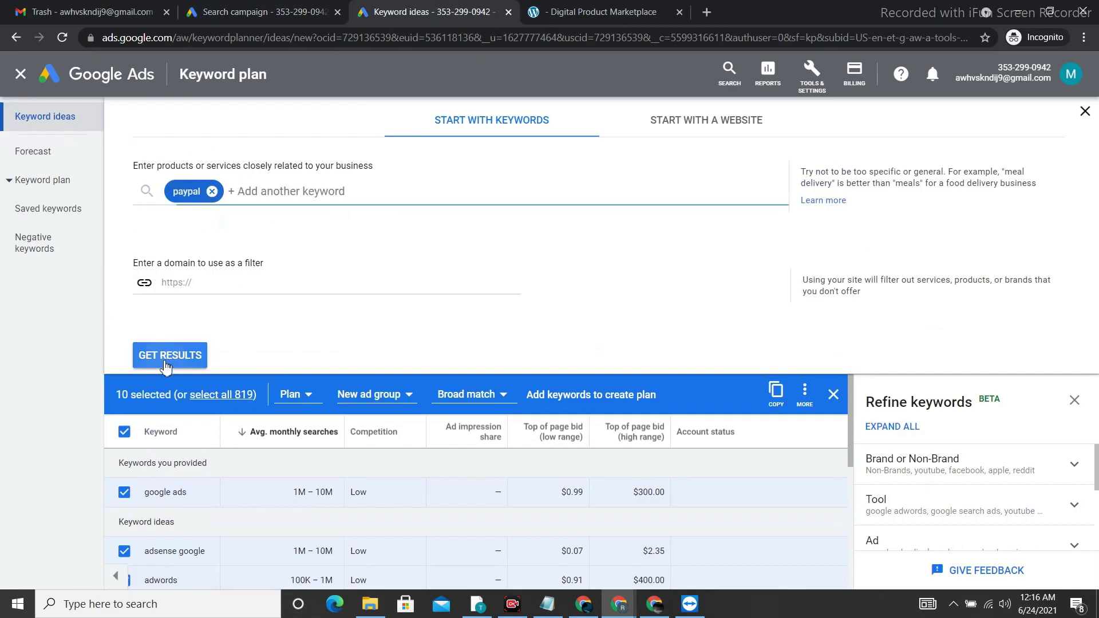
{"action": "left_click", "coordinate": [172, 355]}
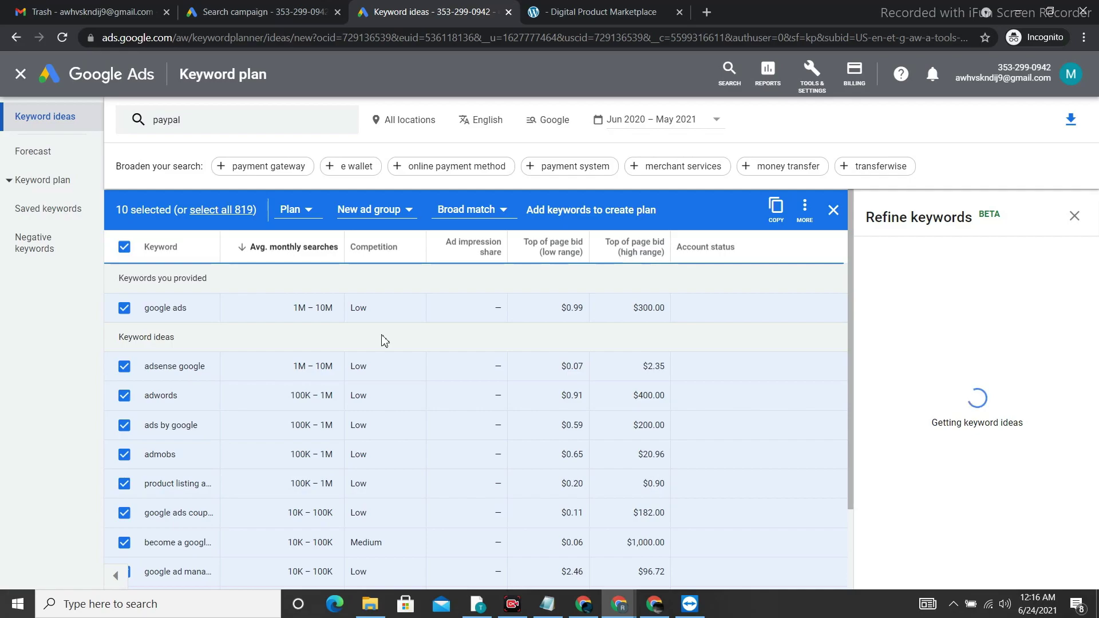
Step: Copy all ten paypal keyword ideas on the first page and append them to Ad group 1's keyword list
{"action": "scroll", "coordinate": [297, 407], "scroll_direction": "down", "scroll_amount": 3}
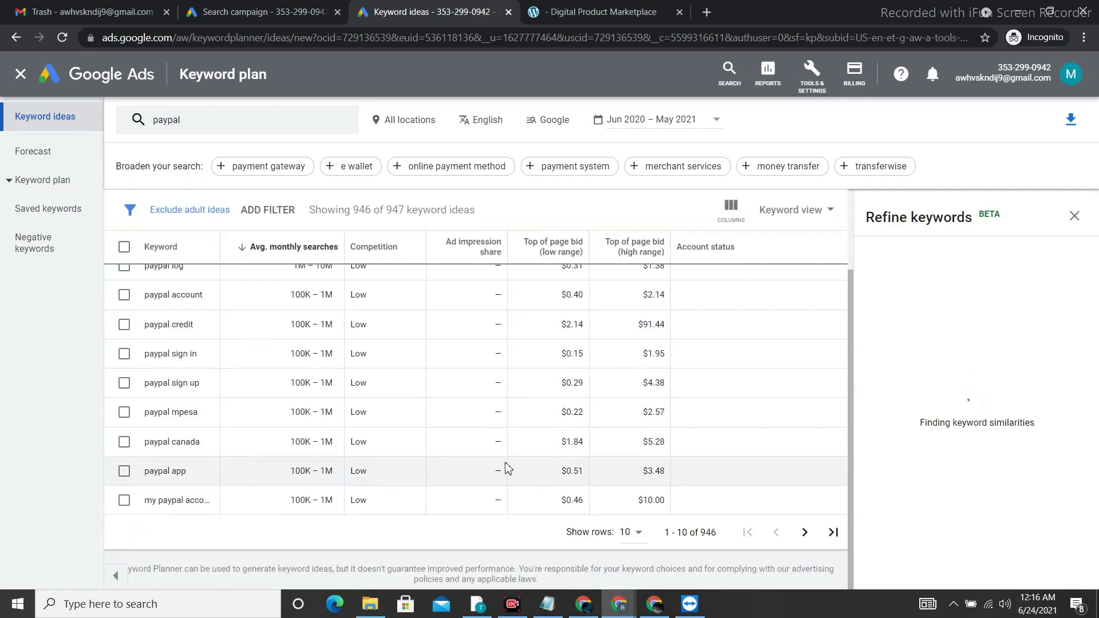
{"action": "left_click", "coordinate": [124, 246]}
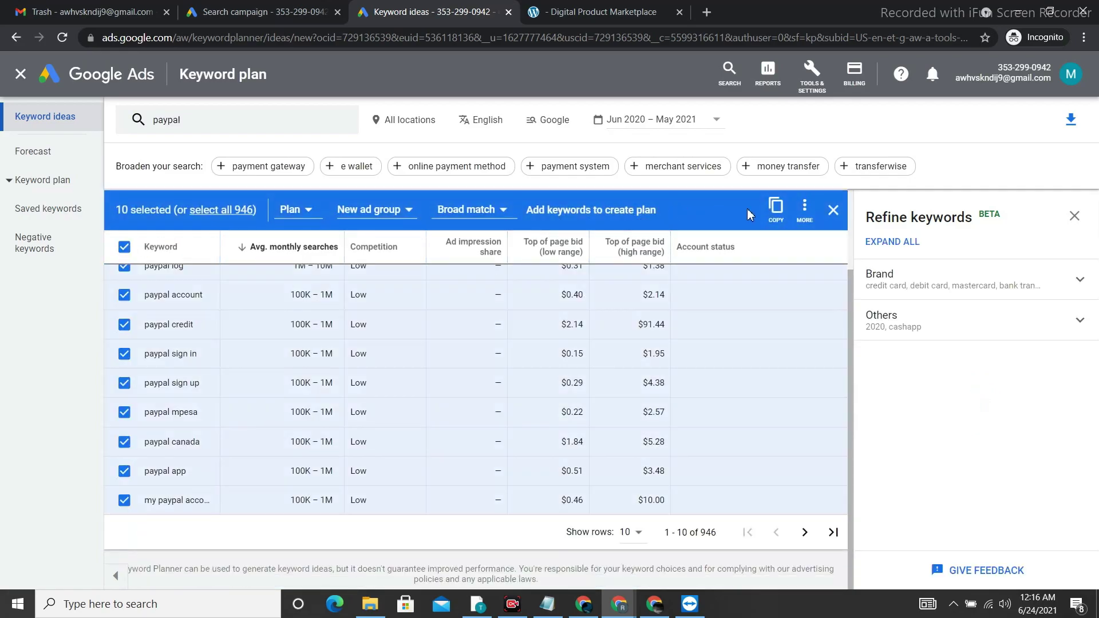
{"action": "left_click", "coordinate": [776, 209]}
{"action": "key", "text": "ctrl+Page_Up"}
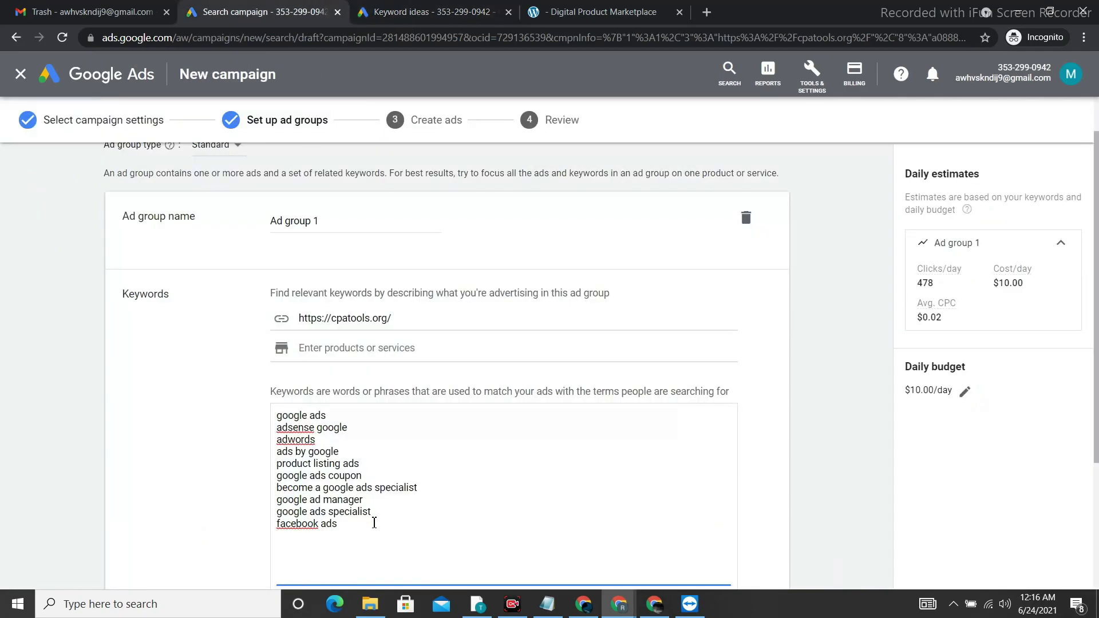
{"action": "key", "text": "ctrl+v"}
{"action": "scroll", "coordinate": [452, 530], "scroll_direction": "down", "scroll_amount": 3}
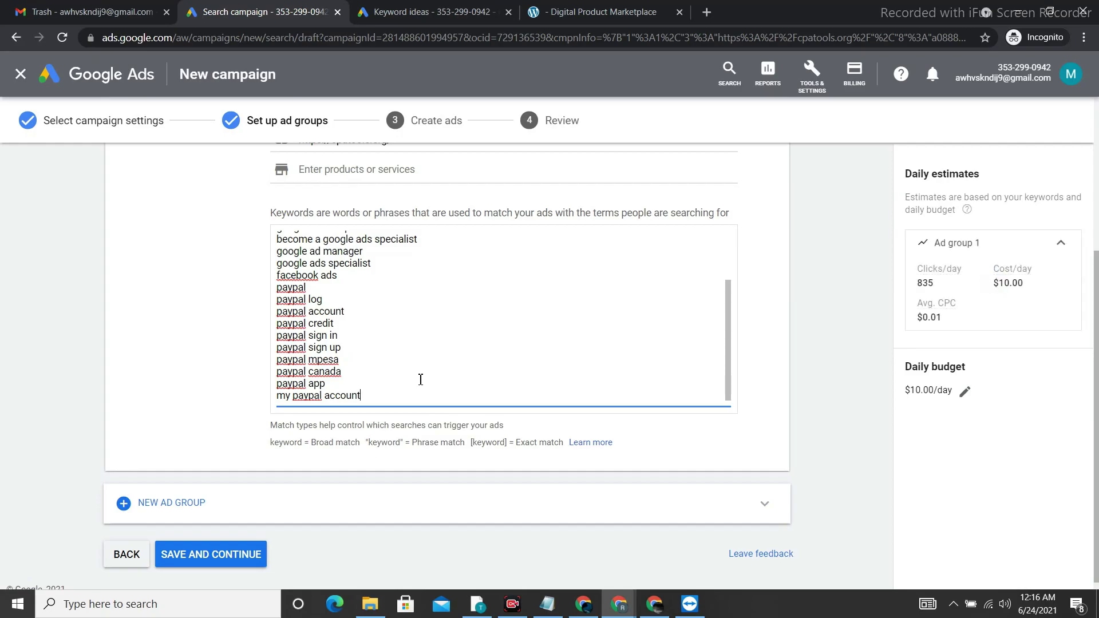
{"action": "scroll", "coordinate": [420, 379], "scroll_direction": "down", "scroll_amount": 1}
{"action": "key", "text": "Return"}
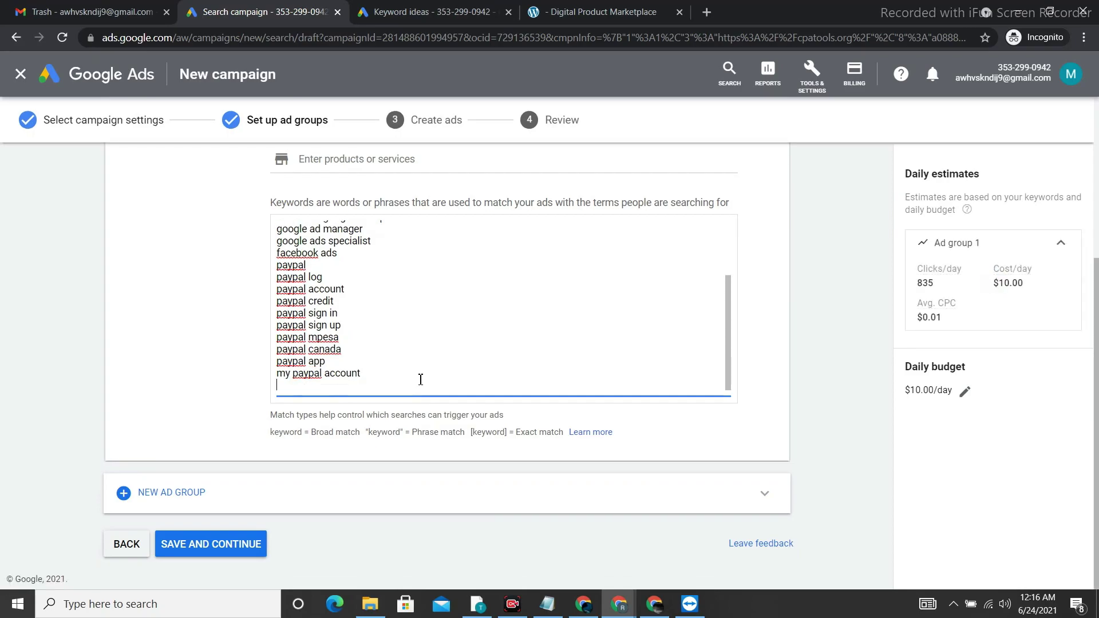
Step: Replace the Keyword Planner search term with cpa marketing and get its keyword ideas
{"action": "left_click", "coordinate": [401, 11]}
{"action": "scroll", "coordinate": [393, 304], "scroll_direction": "up", "scroll_amount": 3}
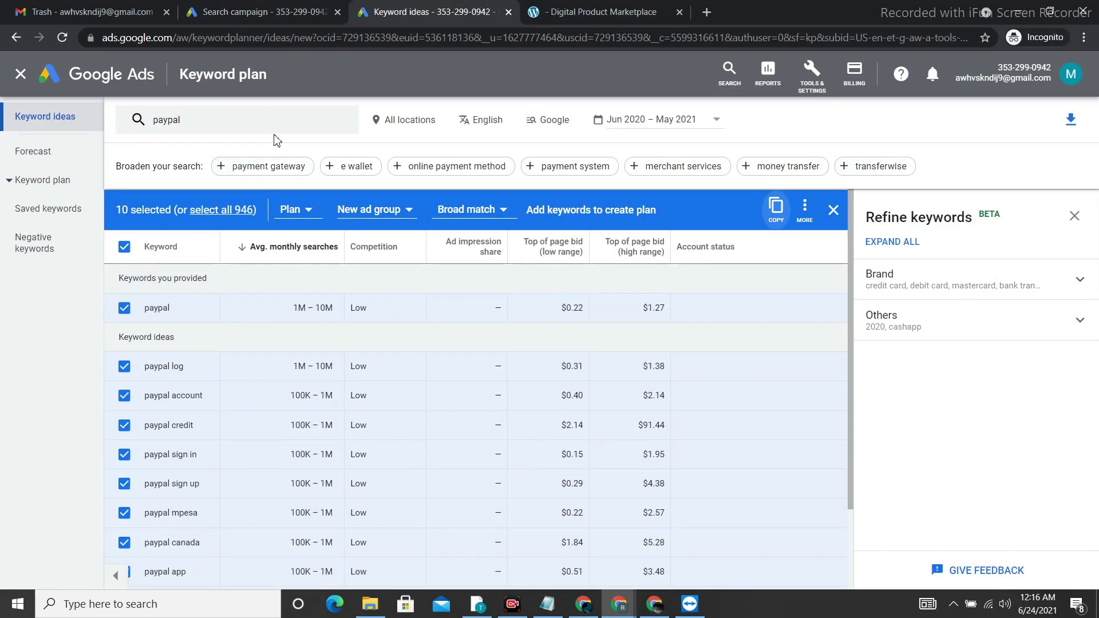
{"action": "left_click", "coordinate": [218, 130]}
{"action": "left_click", "coordinate": [212, 191]}
{"action": "type", "text": "cpa marketing"}
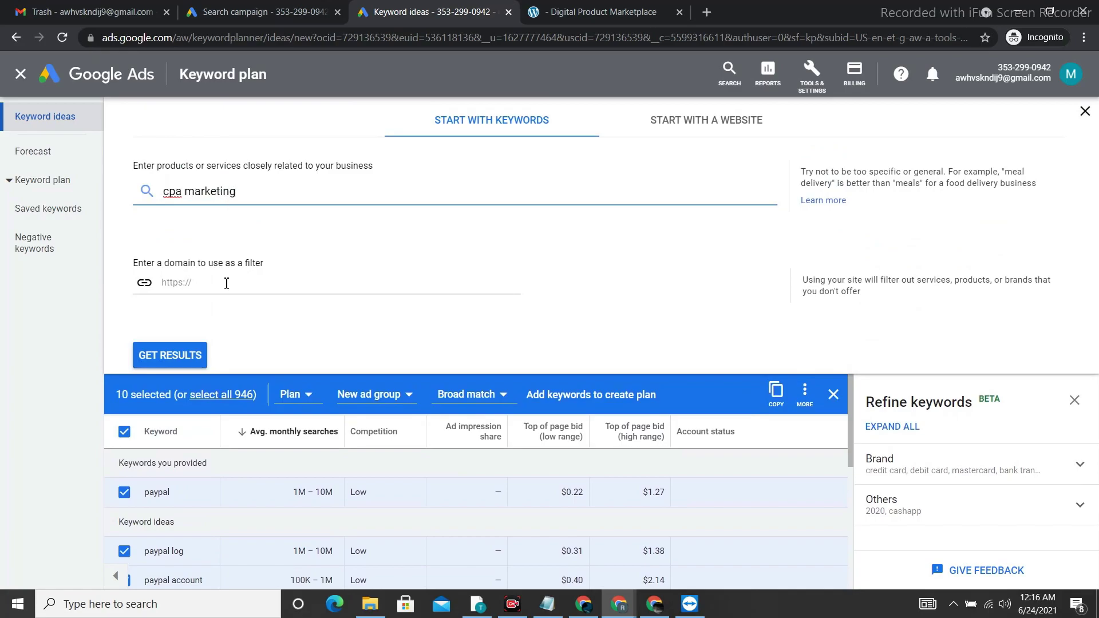
{"action": "left_click", "coordinate": [170, 356]}
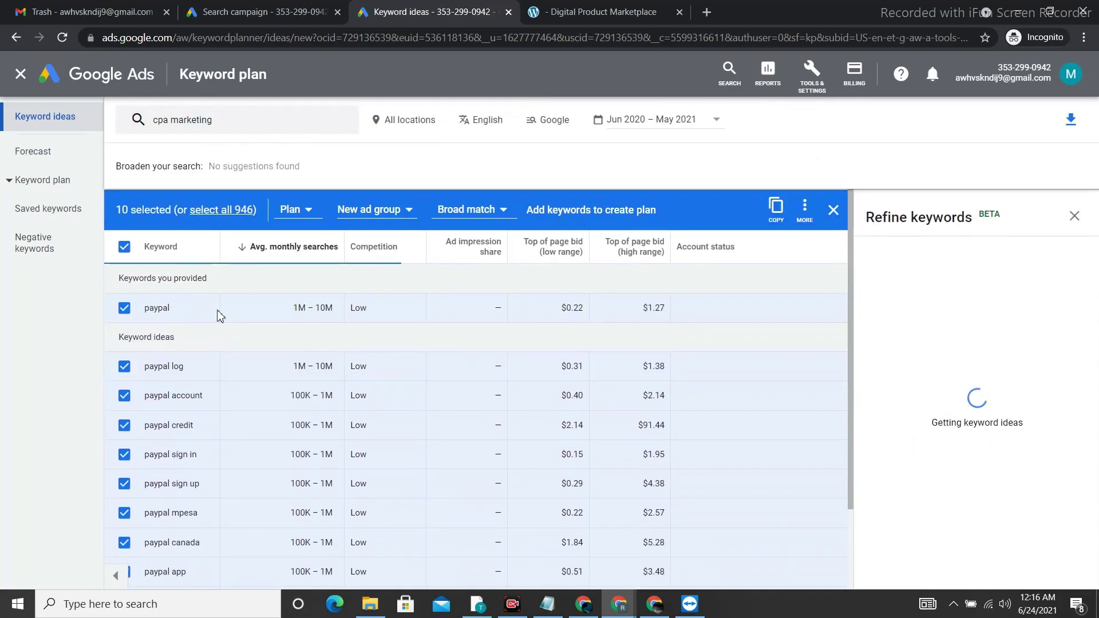
Step: Copy all ten cpa marketing keyword ideas on the first page and append them to Ad group 1's keyword list
{"action": "scroll", "coordinate": [283, 436], "scroll_direction": "down", "scroll_amount": 2}
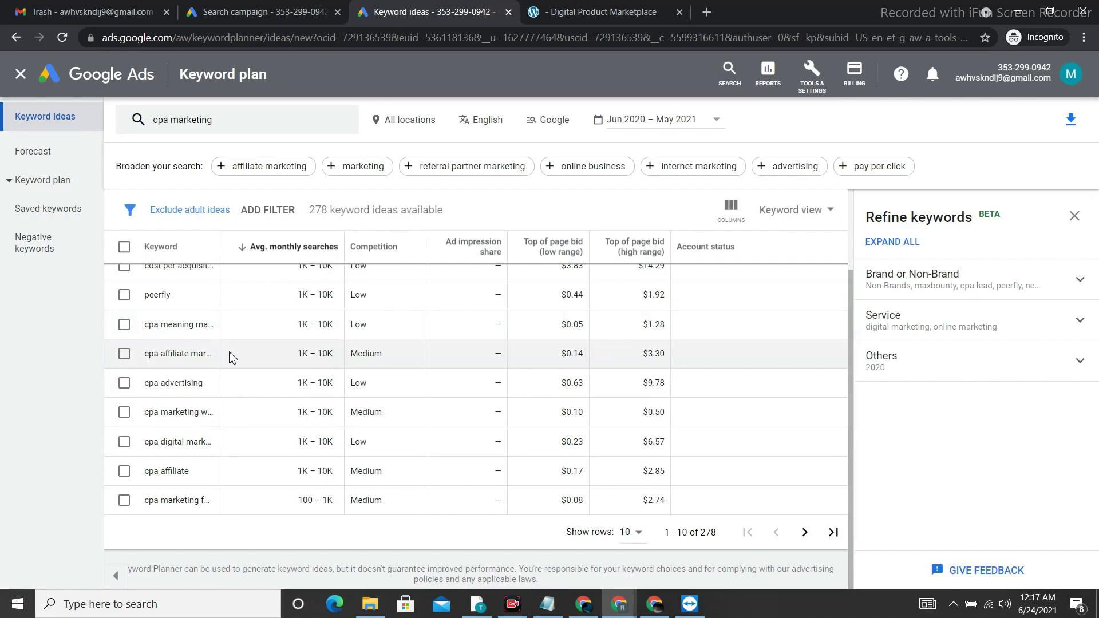
{"action": "left_click", "coordinate": [124, 246]}
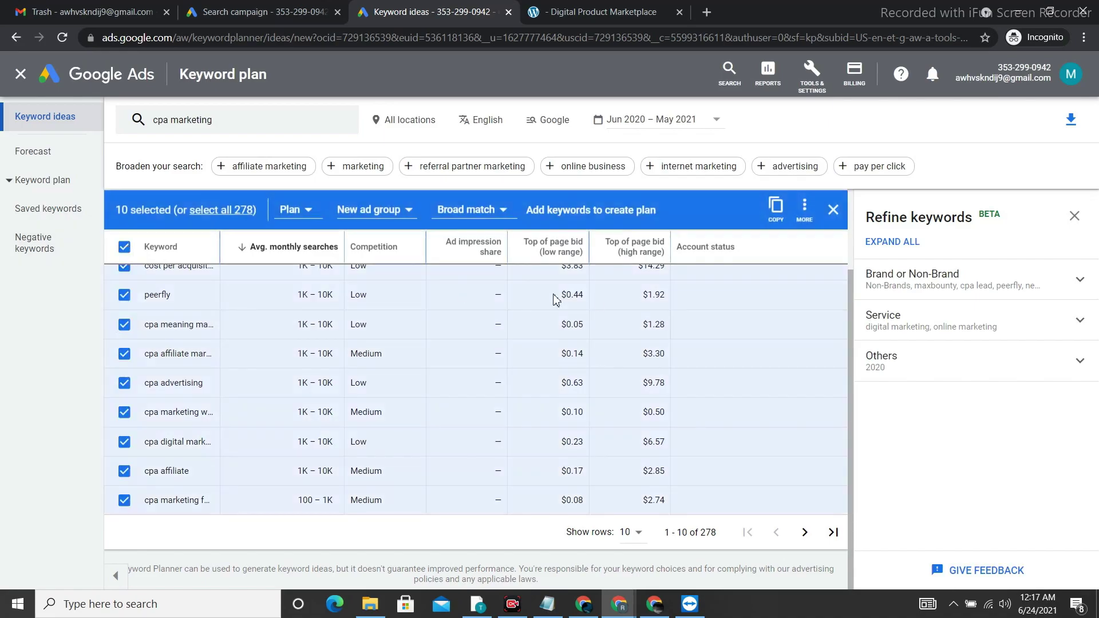
{"action": "left_click", "coordinate": [776, 207]}
{"action": "left_click", "coordinate": [269, 12]}
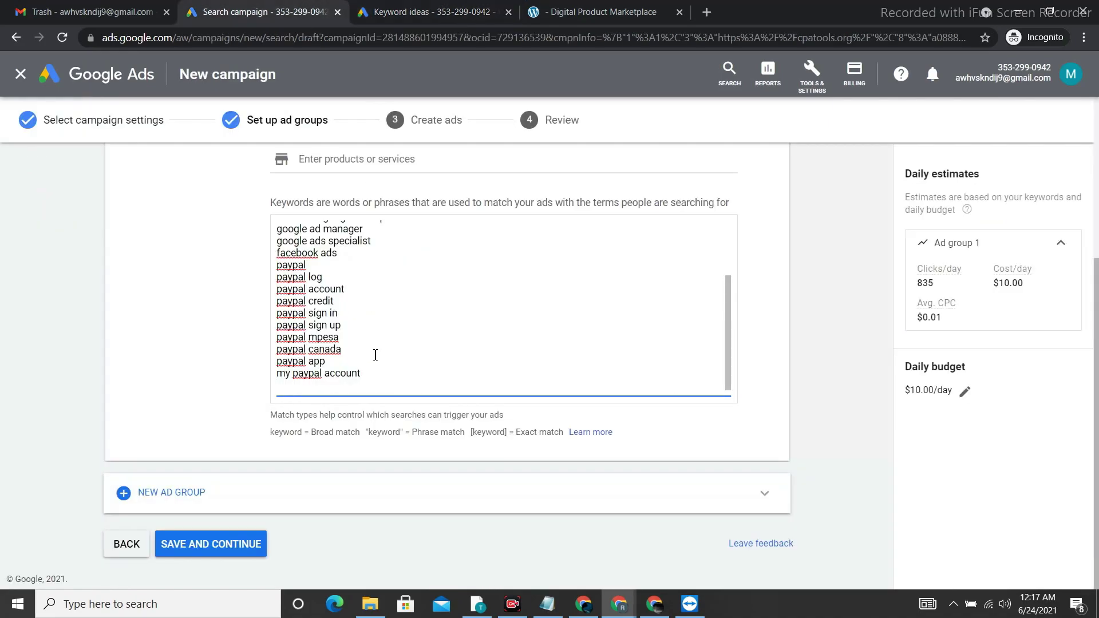
{"action": "key", "text": "ctrl+v"}
Step: Check the combined keyword list, then save the ad group and continue to ad creation
{"action": "scroll", "coordinate": [412, 364], "scroll_direction": "up", "scroll_amount": 3}
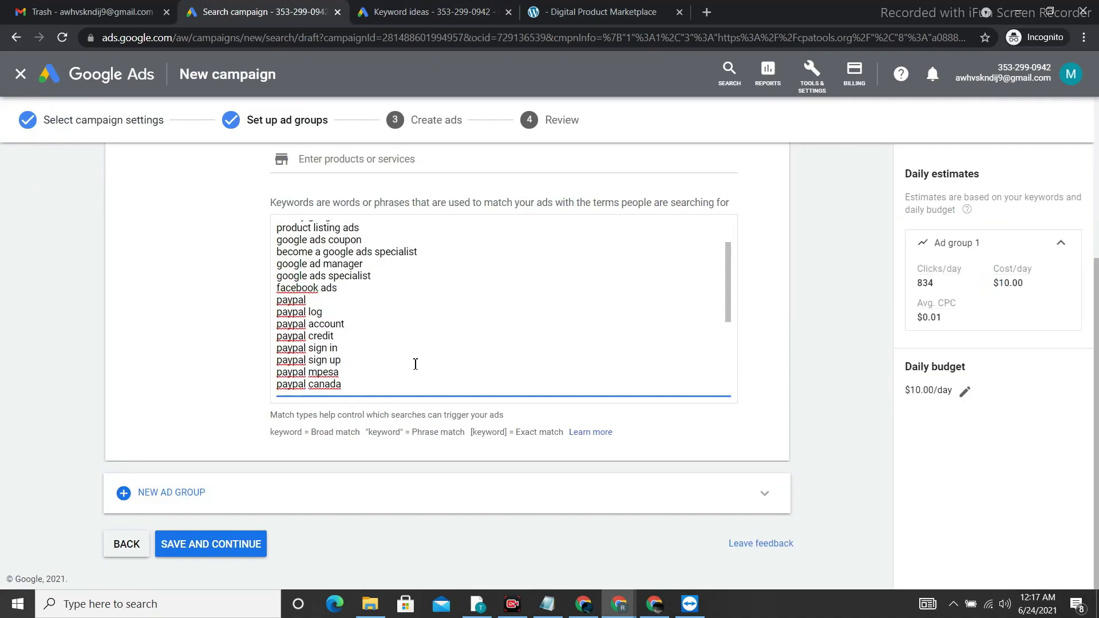
{"action": "scroll", "coordinate": [416, 364], "scroll_direction": "down", "scroll_amount": 3}
{"action": "scroll", "coordinate": [418, 360], "scroll_direction": "up", "scroll_amount": 8}
{"action": "scroll", "coordinate": [413, 356], "scroll_direction": "down", "scroll_amount": 8}
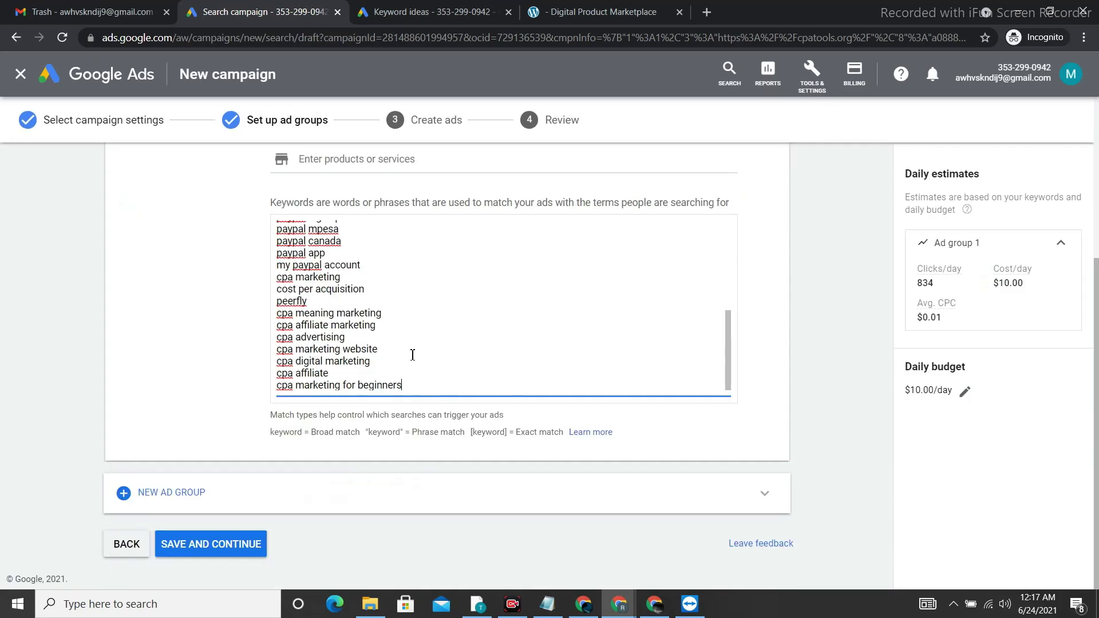
{"action": "left_click", "coordinate": [210, 546]}
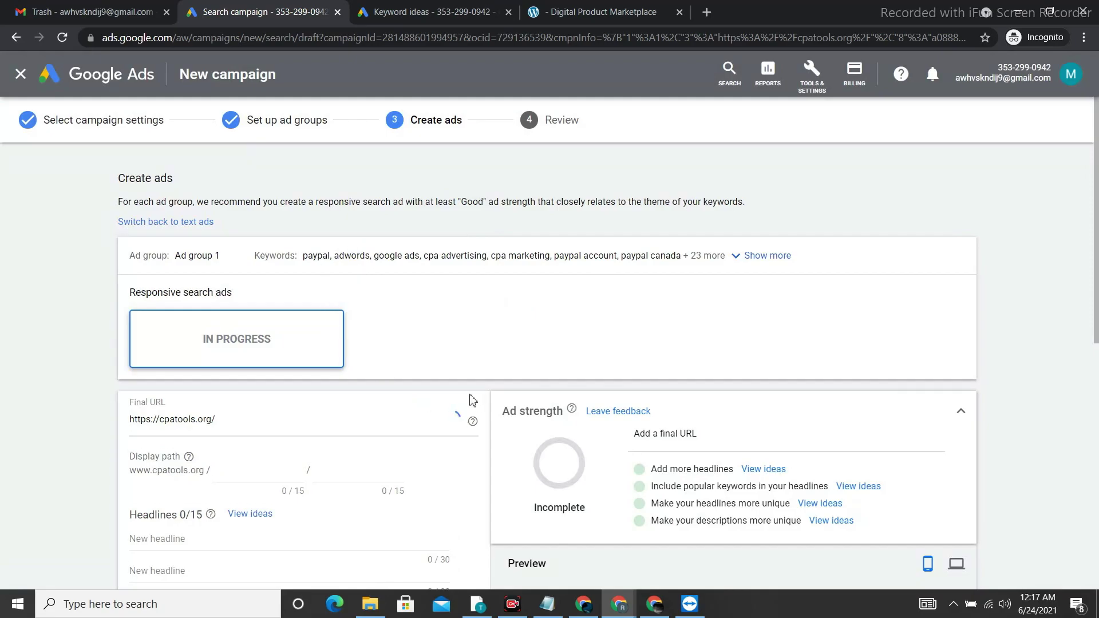
Step: Enter Google Adwords and Google Ads Threshold Account as the first two headlines of the responsive search ad
{"action": "scroll", "coordinate": [233, 383], "scroll_direction": "down", "scroll_amount": 3}
{"action": "scroll", "coordinate": [257, 343], "scroll_direction": "down", "scroll_amount": 2}
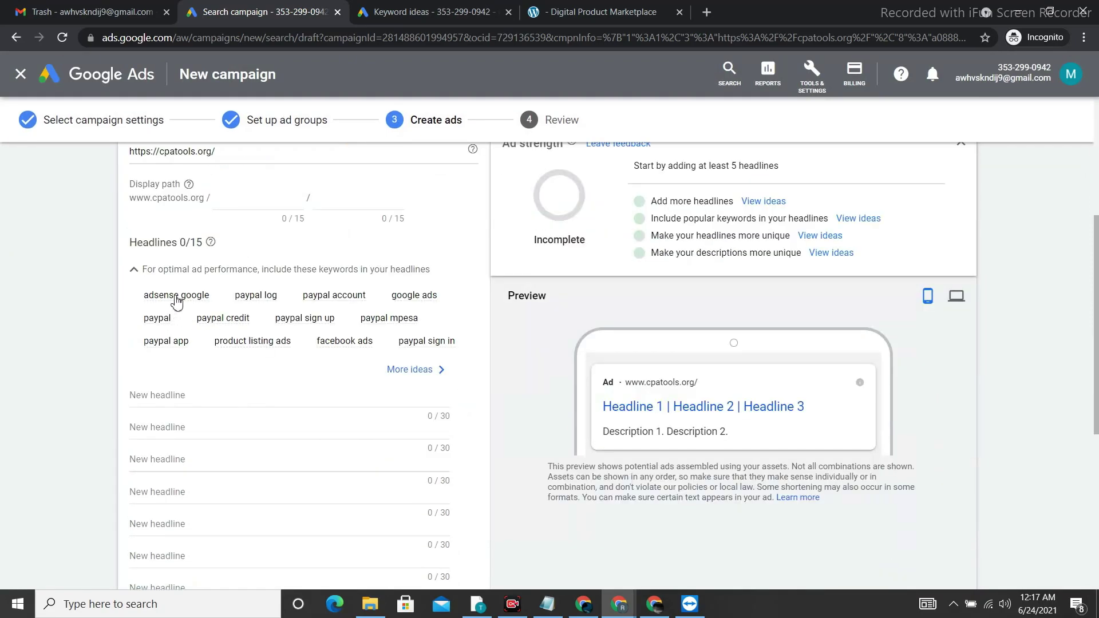
{"action": "left_click", "coordinate": [272, 398]}
{"action": "type", "text": "Google Adwords"}
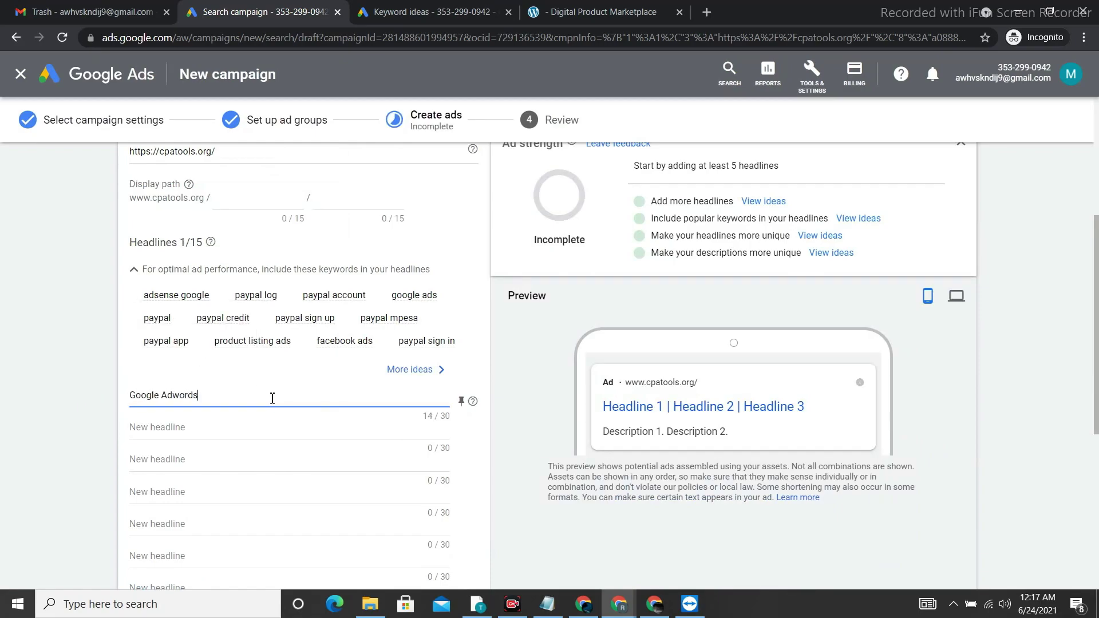
{"action": "left_click", "coordinate": [201, 427]}
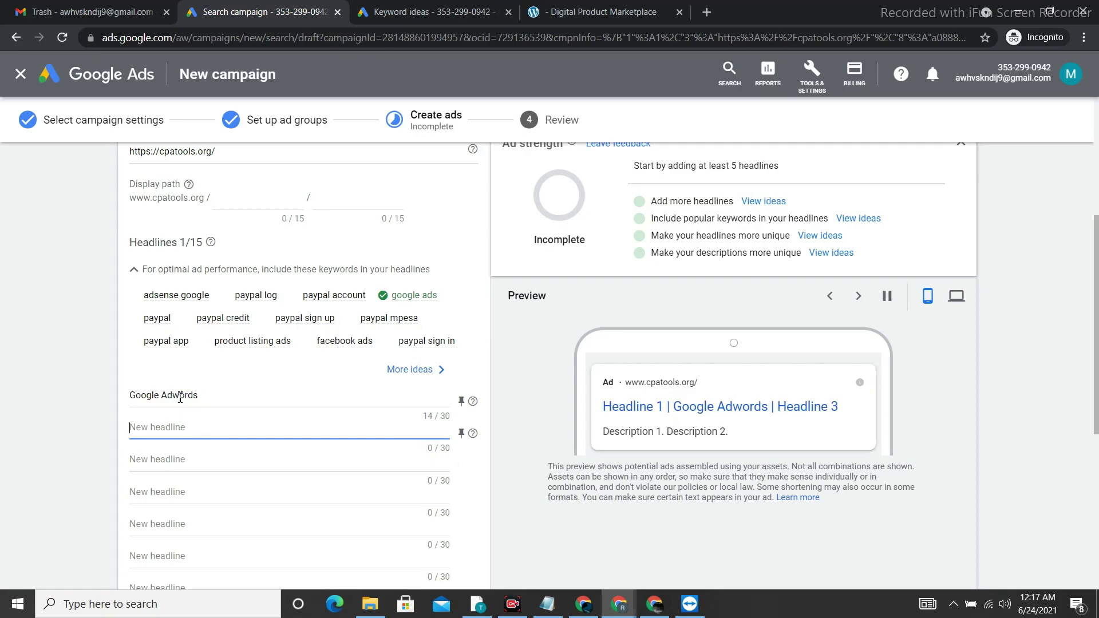
{"action": "type", "text": "Google Ad"}
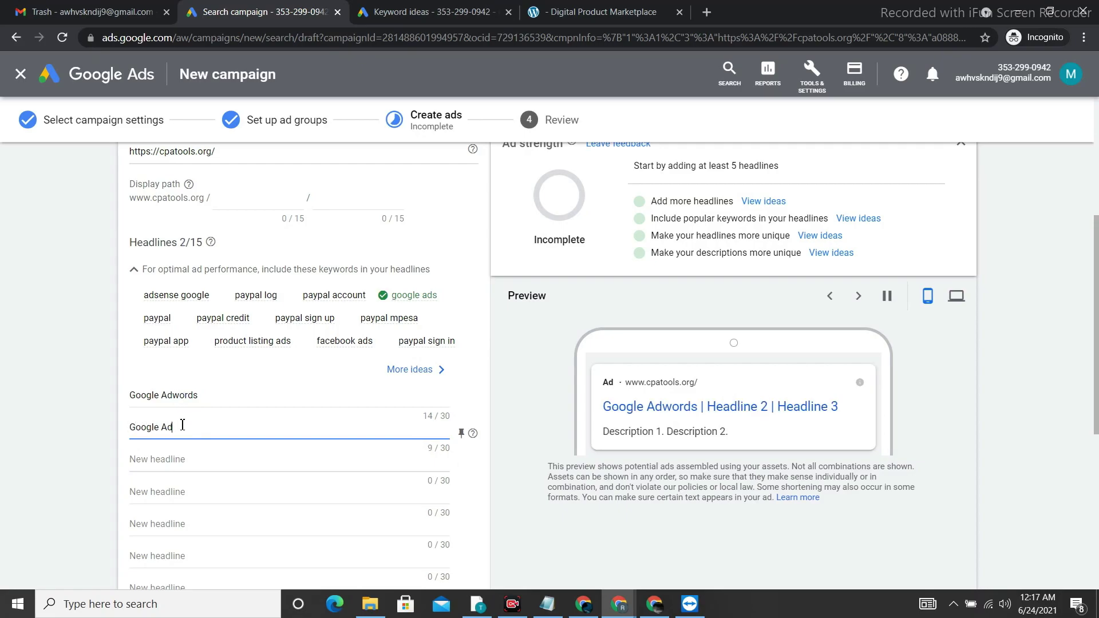
{"action": "type", "text": "s Threshold Account"}
Step: Enter Paypal Account as the third headline and open more headline ideas
{"action": "left_click", "coordinate": [205, 461]}
{"action": "type", "text": "Paypal account"}
{"action": "left_click", "coordinate": [168, 460]}
{"action": "key", "text": "BackSpace"}
{"action": "type", "text": "A"}
{"action": "key", "text": "Tab"}
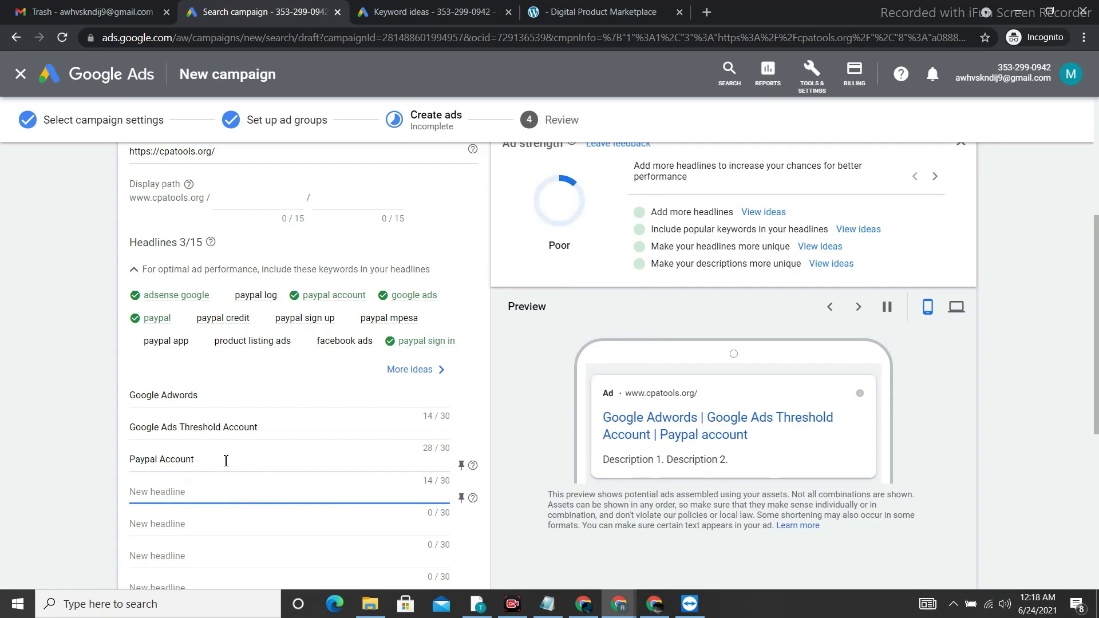
{"action": "left_click", "coordinate": [418, 370]}
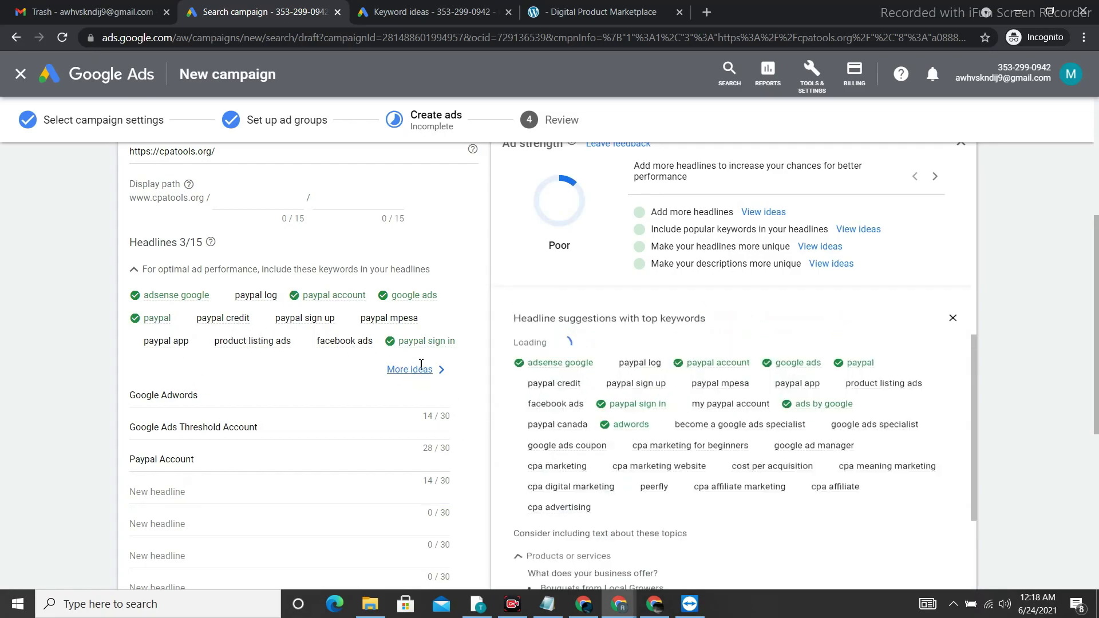
Step: Copy the suggested keyword product listing ads into the ad's fourth headline
{"action": "scroll", "coordinate": [650, 355], "scroll_direction": "down", "scroll_amount": 2}
{"action": "left_click_drag", "start_coordinate": [930, 349], "coordinate": [850, 353]}
{"action": "key", "text": "ctrl+c"}
{"action": "left_click", "coordinate": [216, 399]}
{"action": "key", "text": "ctrl+v"}
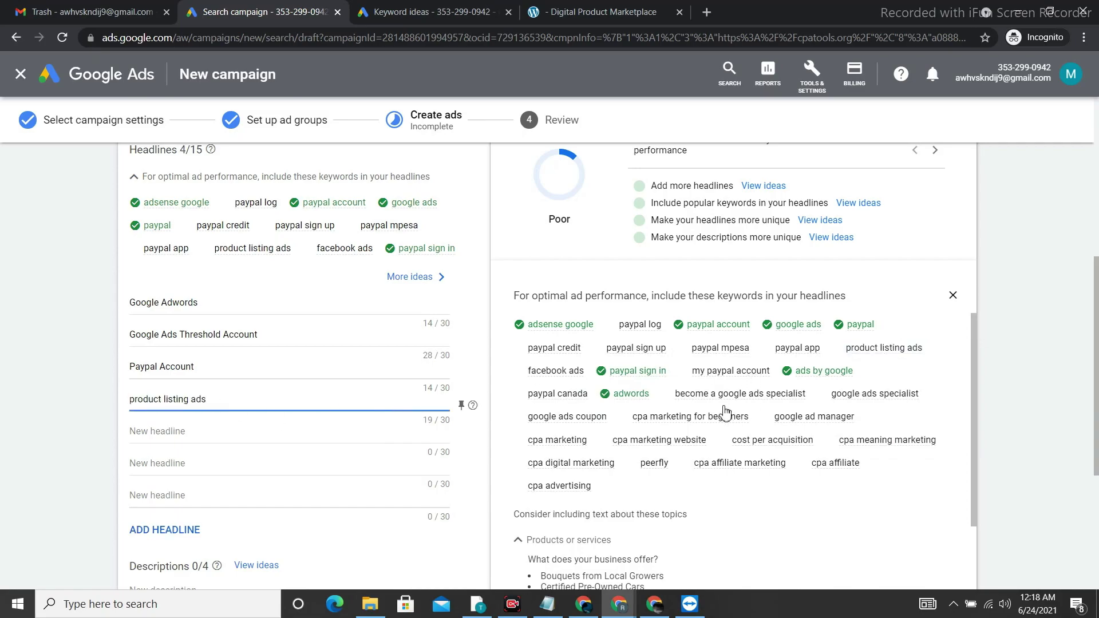
Step: Copy the suggested keyword google ads coupon into the fifth headline
{"action": "left_click_drag", "start_coordinate": [527, 422], "coordinate": [529, 424]}
{"action": "triple_click", "coordinate": [530, 421]}
{"action": "right_click", "coordinate": [530, 421]}
{"action": "left_click", "coordinate": [550, 428]}
{"action": "left_click", "coordinate": [263, 431]}
{"action": "key", "text": "ctrl+v"}
Step: Copy the suggested keyword cpa marketing for beginners into the sixth headline
{"action": "scroll", "coordinate": [263, 426], "scroll_direction": "down", "scroll_amount": 2}
{"action": "triple_click", "coordinate": [790, 417]}
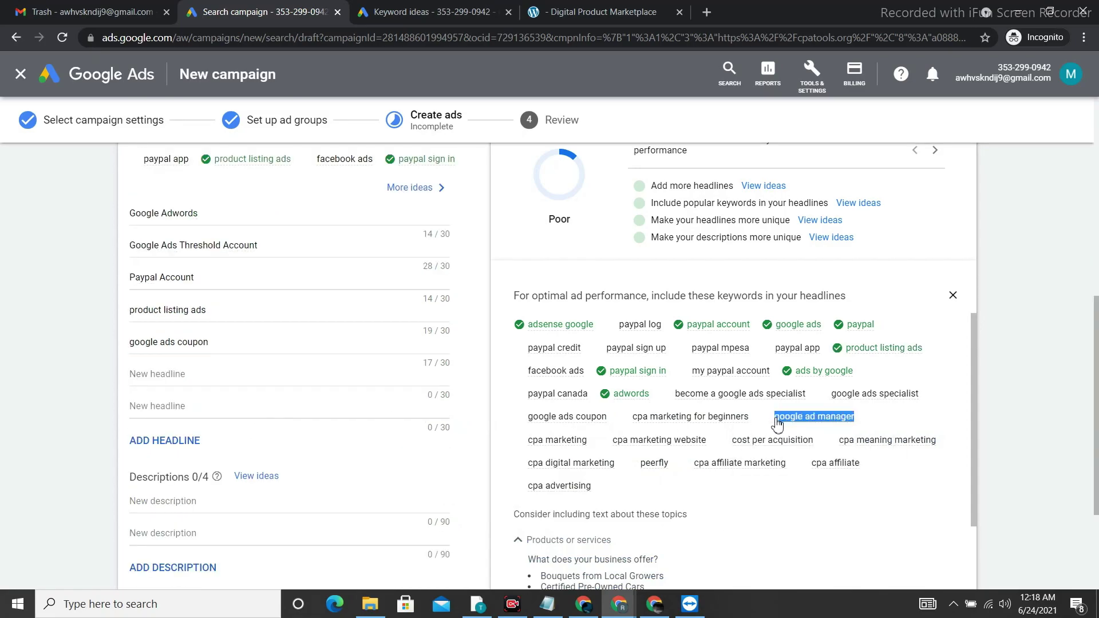
{"action": "right_click", "coordinate": [776, 417]}
{"action": "triple_click", "coordinate": [639, 417]}
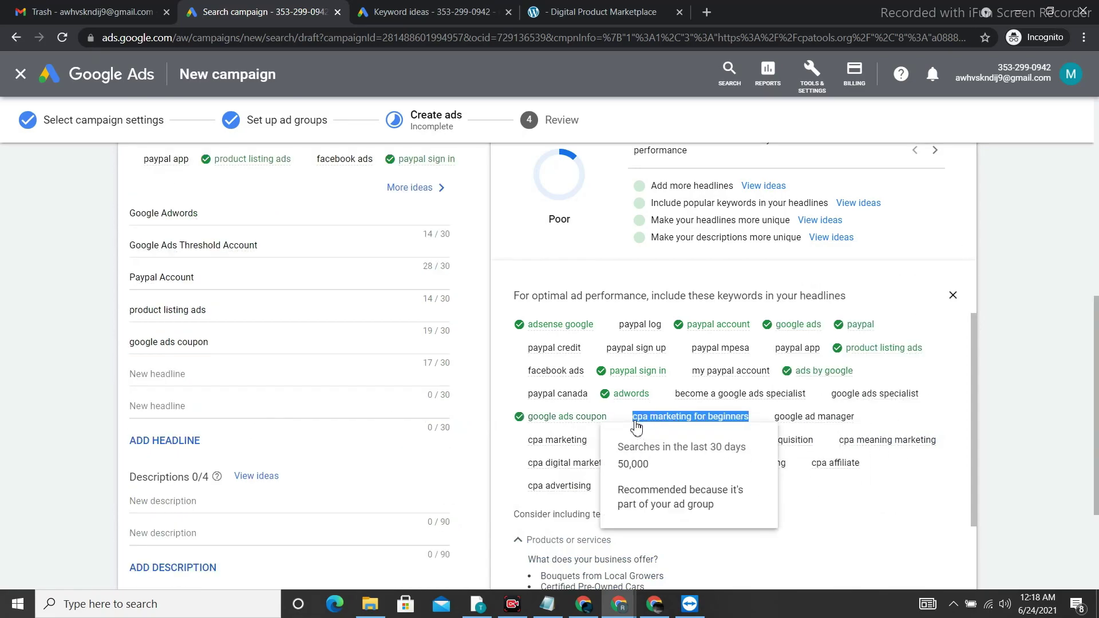
{"action": "right_click", "coordinate": [640, 421]}
{"action": "left_click", "coordinate": [658, 429]}
{"action": "left_click", "coordinate": [207, 378]}
{"action": "key", "text": "ctrl+v"}
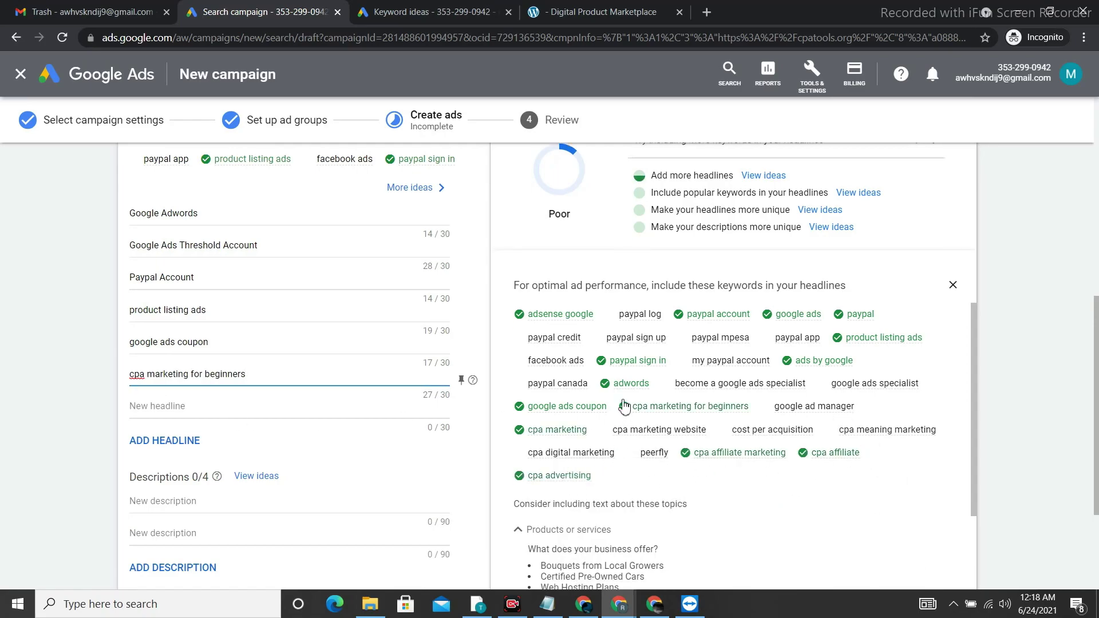
Step: Copy the suggested keyword paypal mpesa into the seventh headline
{"action": "mouse_move", "coordinate": [527, 462]}
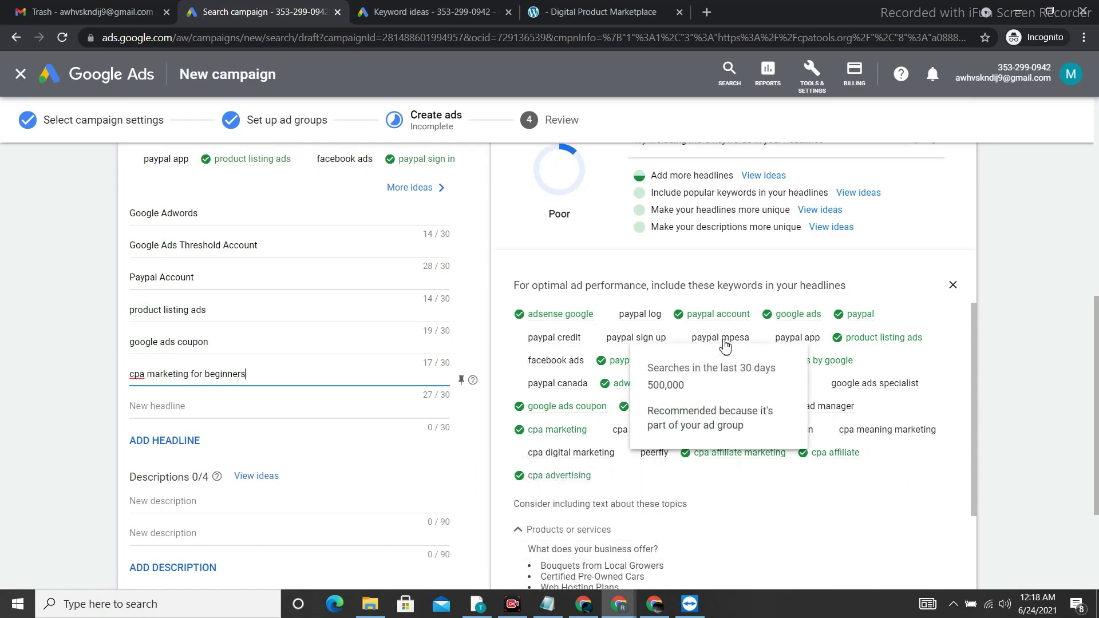
{"action": "left_click", "coordinate": [692, 343]}
{"action": "triple_click", "coordinate": [692, 342]}
{"action": "right_click", "coordinate": [704, 342]}
{"action": "left_click", "coordinate": [724, 352]}
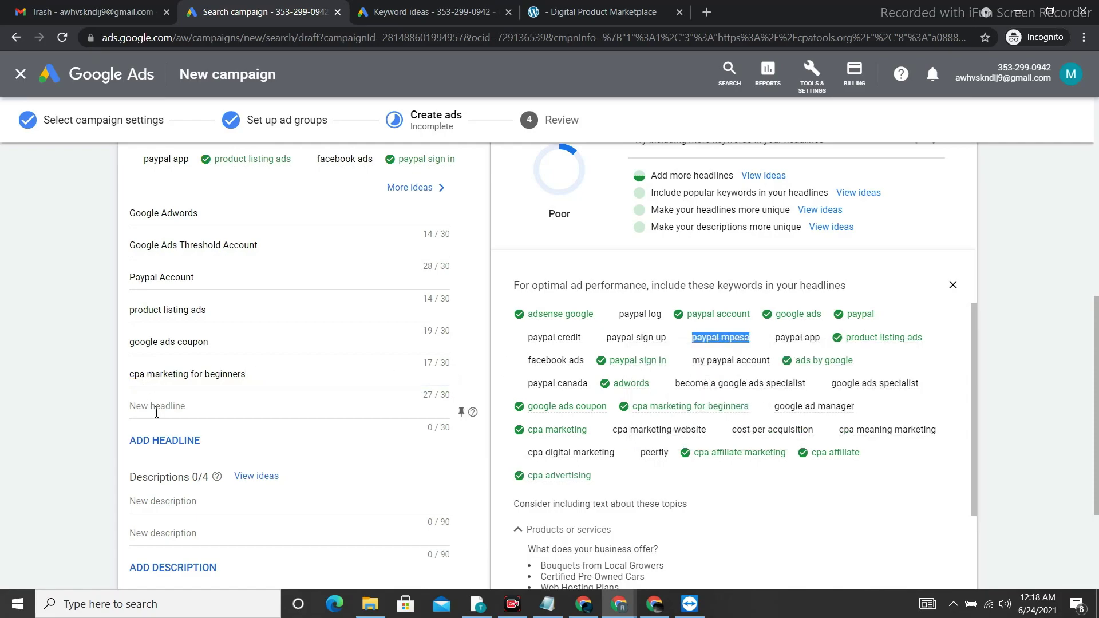
{"action": "left_click", "coordinate": [157, 406]}
{"action": "key", "text": "ctrl+v"}
Step: Copy the suggested keyword paypal log into the eighth headline
{"action": "mouse_move", "coordinate": [651, 344]}
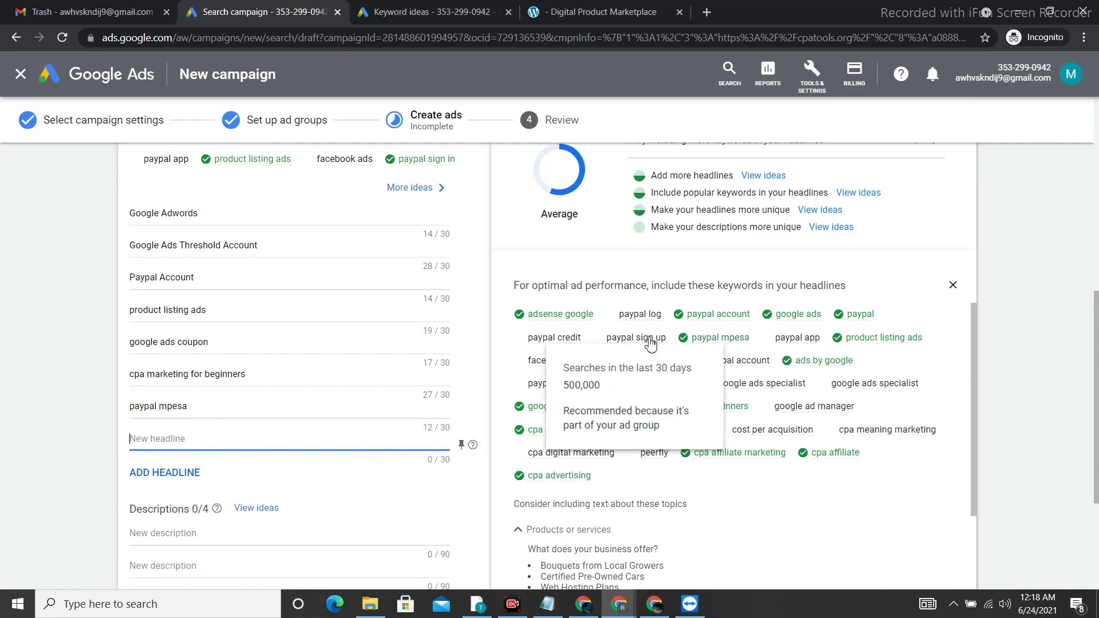
{"action": "mouse_move", "coordinate": [568, 347]}
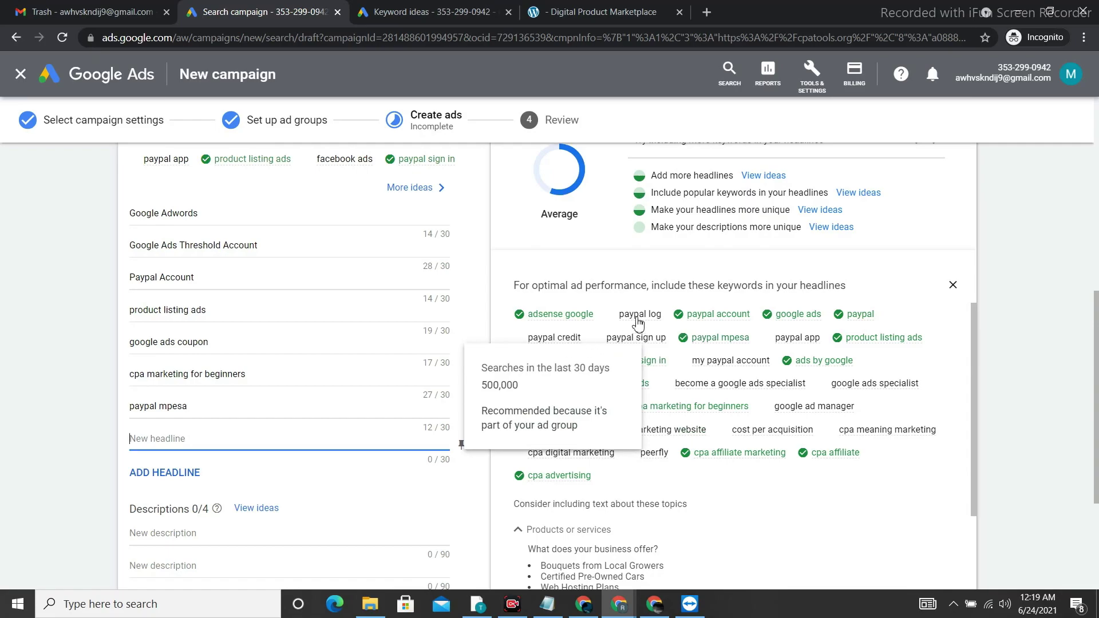
{"action": "left_click_drag", "start_coordinate": [661, 315], "coordinate": [623, 318]}
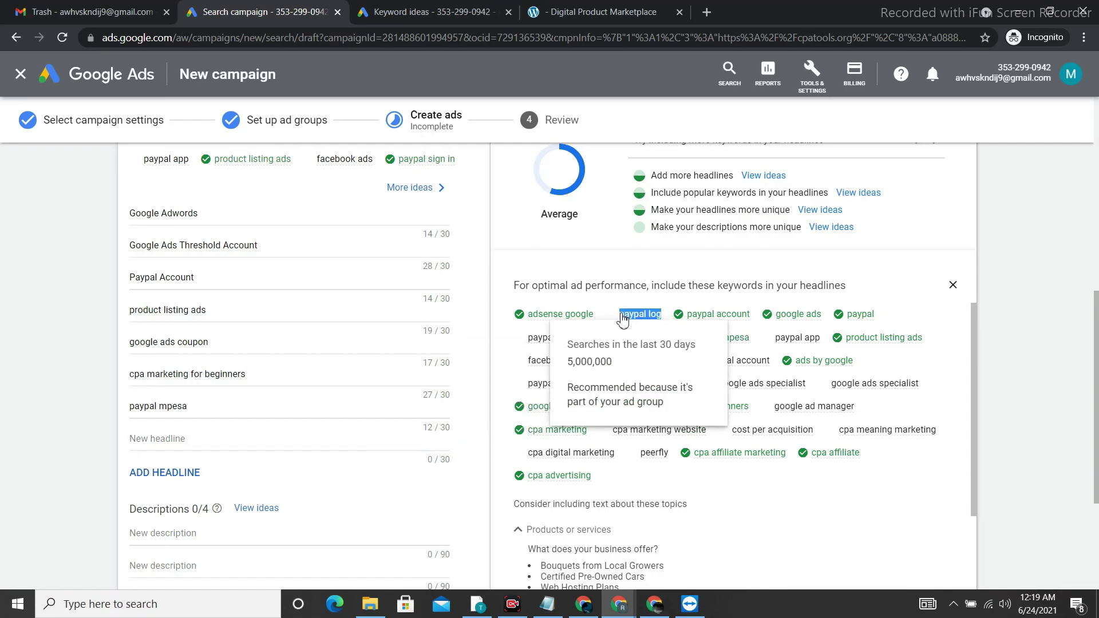
{"action": "left_click", "coordinate": [148, 452]}
{"action": "key", "text": "ctrl+v"}
{"action": "key", "text": "Tab"}
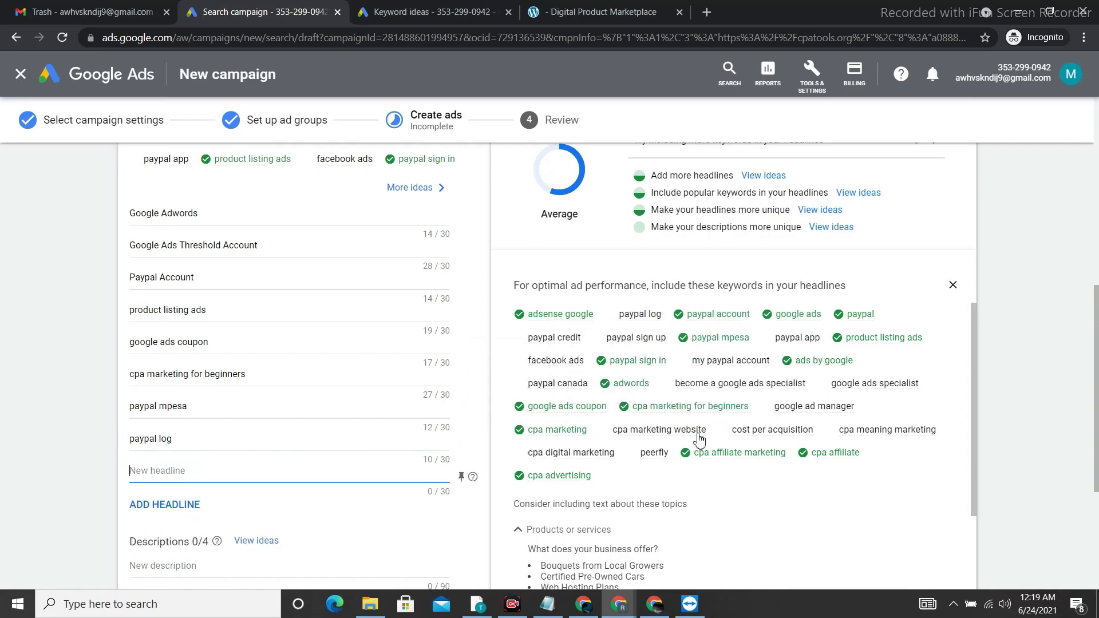
Step: Copy the suggested keyword paypal credit into the ninth headline
{"action": "mouse_move", "coordinate": [593, 345]}
{"action": "mouse_move", "coordinate": [582, 337]}
{"action": "left_mouse_down"}
{"action": "mouse_move", "coordinate": [527, 338]}
{"action": "mouse_move", "coordinate": [581, 337]}
{"action": "left_mouse_up"}
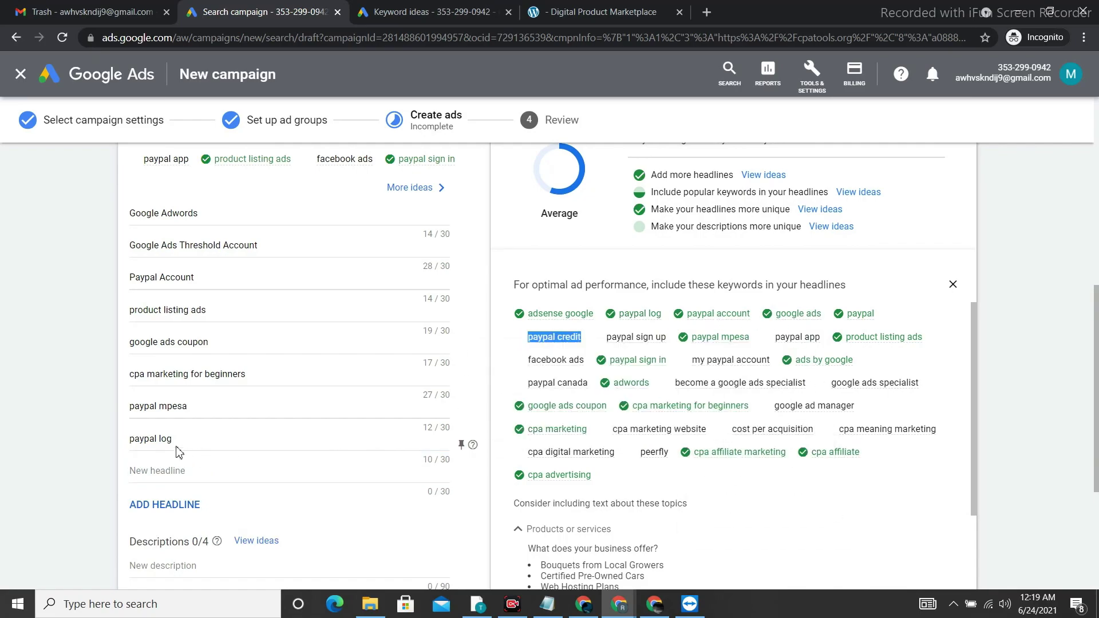
{"action": "left_click", "coordinate": [168, 469]}
{"action": "key", "text": "ctrl+v"}
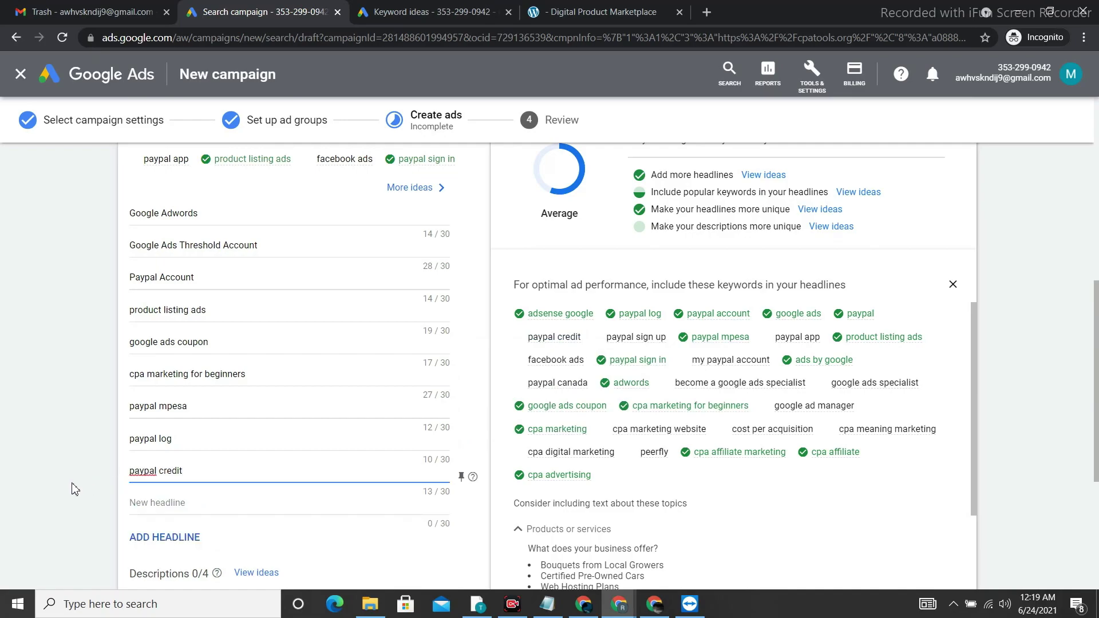
{"action": "scroll", "coordinate": [618, 451], "scroll_direction": "down", "scroll_amount": 1}
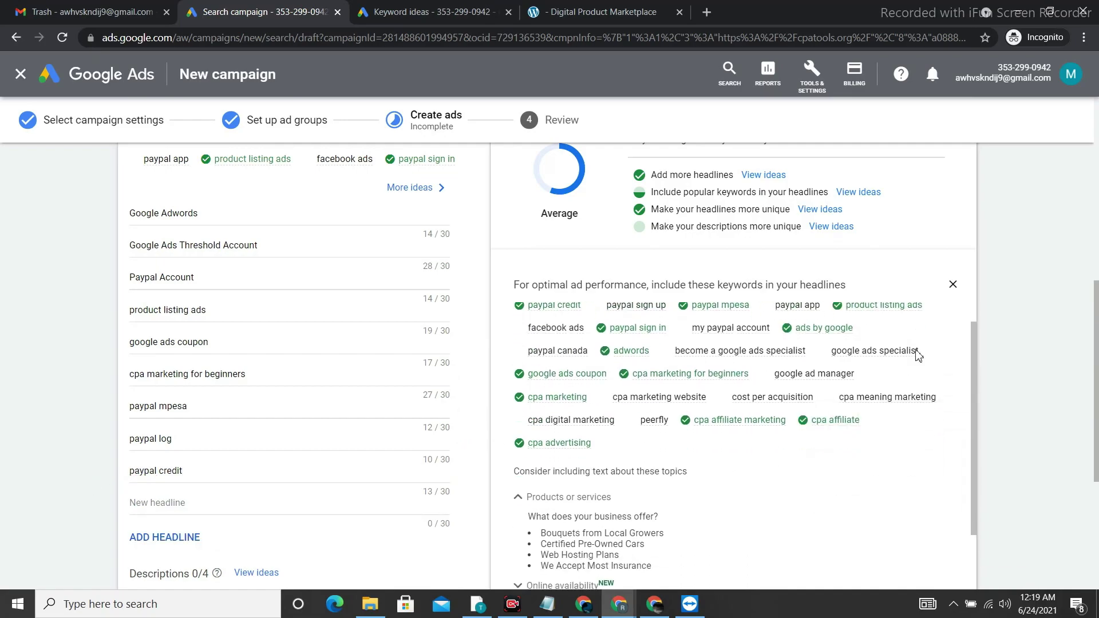
{"action": "left_click_drag", "start_coordinate": [938, 357], "coordinate": [840, 357]}
{"action": "right_click", "coordinate": [861, 358]}
{"action": "left_click", "coordinate": [882, 373]}
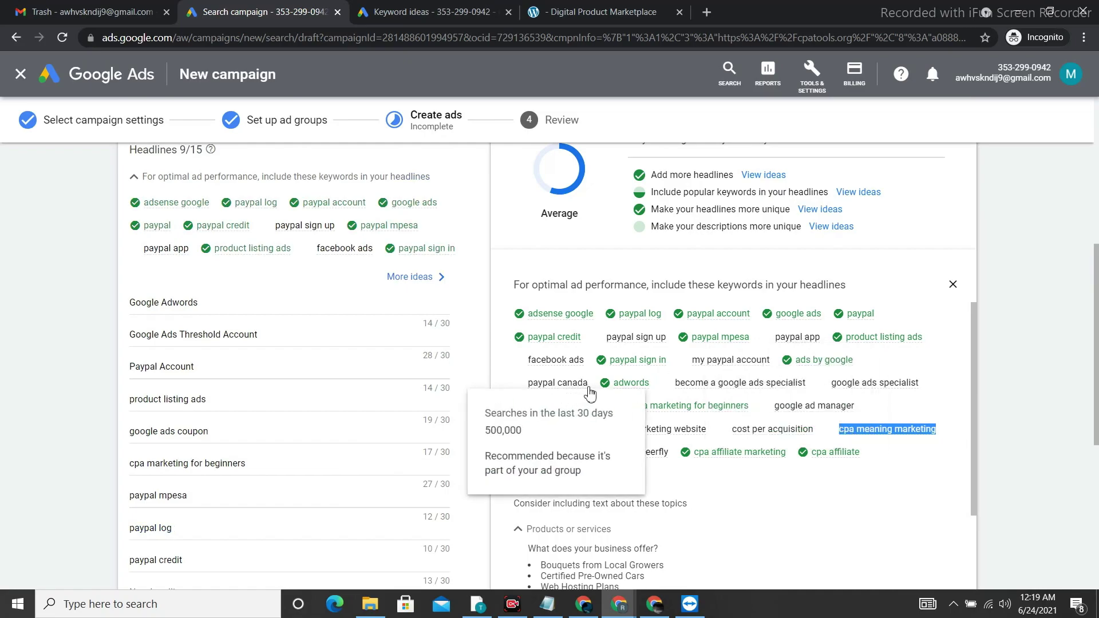
{"action": "left_click_drag", "start_coordinate": [589, 382], "coordinate": [534, 387]}
{"action": "right_click", "coordinate": [534, 381]}
{"action": "left_click", "coordinate": [578, 364]}
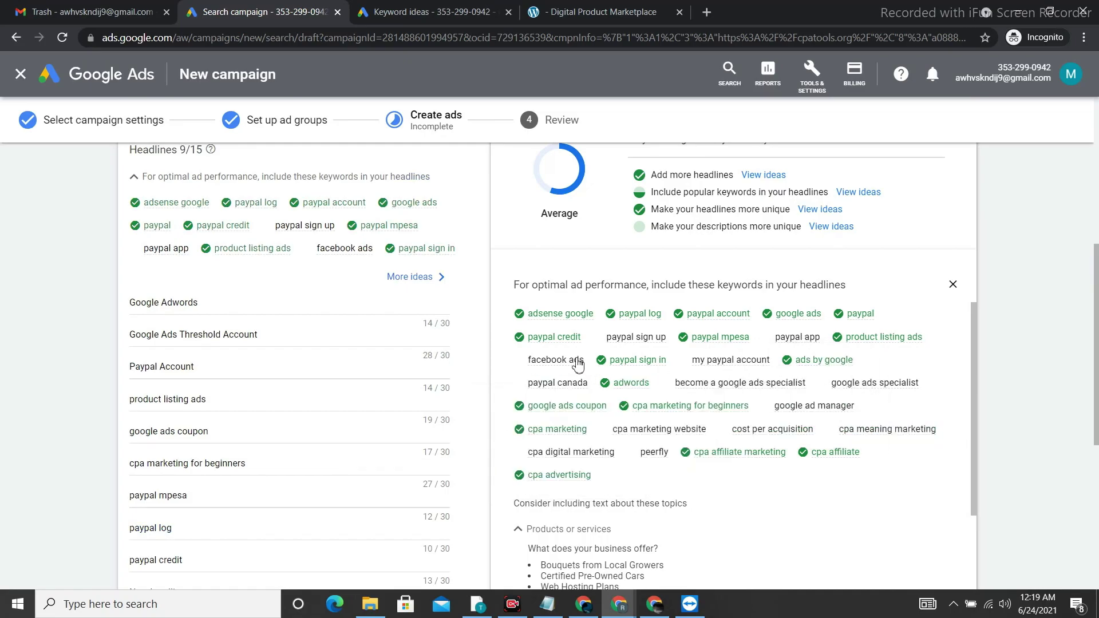
Step: Copy the suggested keyword facebook ads into the tenth headline
{"action": "left_click_drag", "start_coordinate": [588, 364], "coordinate": [528, 361]}
{"action": "right_click", "coordinate": [530, 362]}
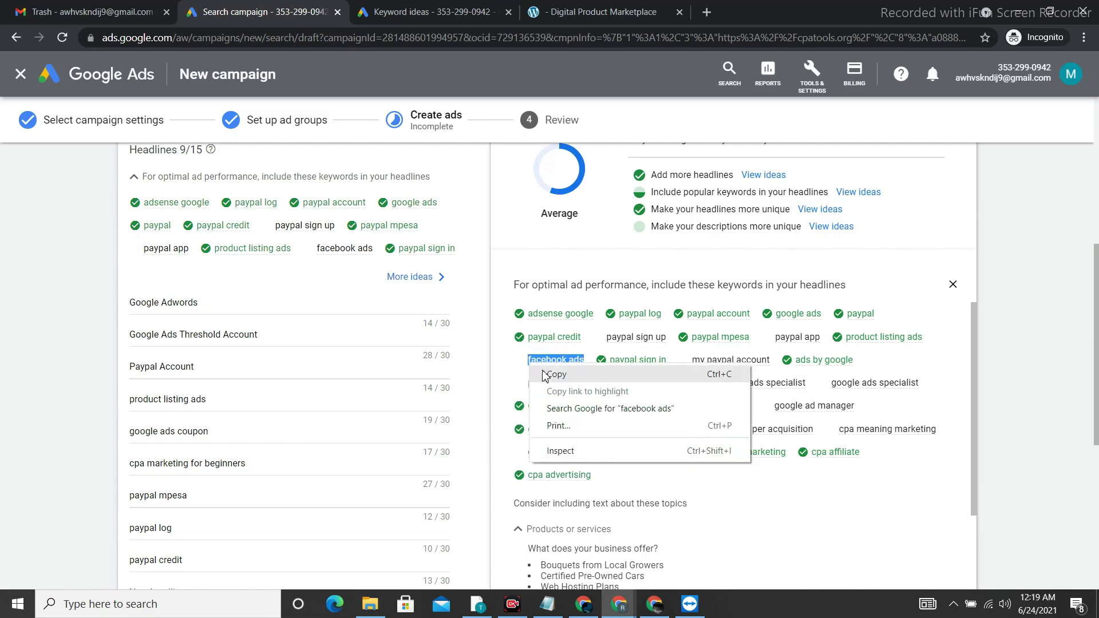
{"action": "left_click", "coordinate": [547, 375]}
{"action": "scroll", "coordinate": [286, 400], "scroll_direction": "down", "scroll_amount": 3}
{"action": "left_click", "coordinate": [192, 413]}
{"action": "key", "text": "ctrl+v"}
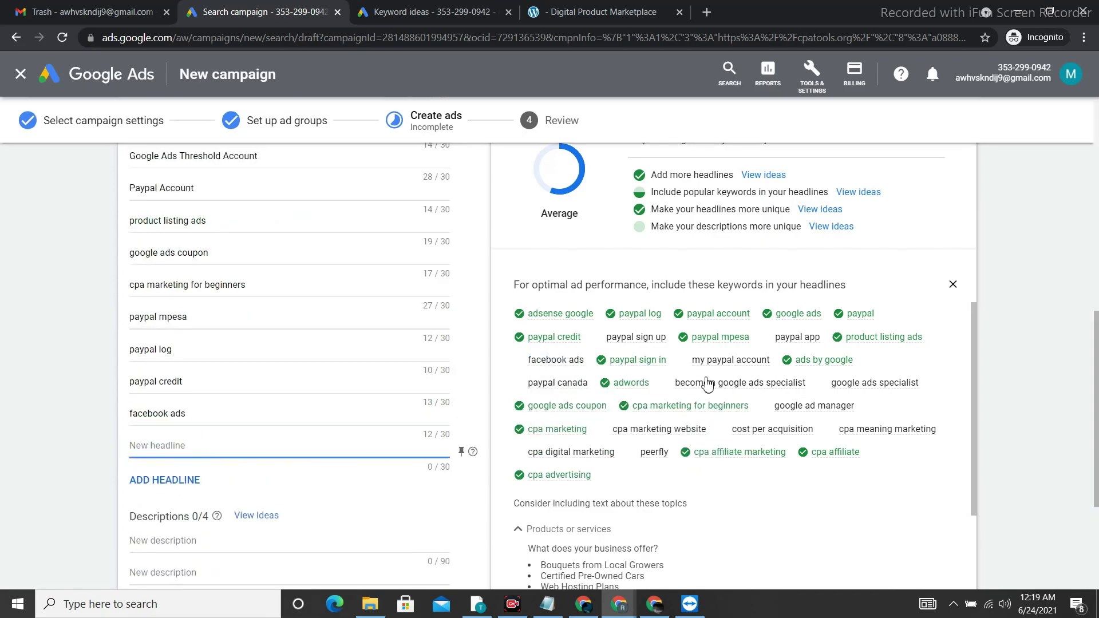
Step: Copy the suggested keywords paypal sign up and paypal app into the eleventh and twelfth headlines
{"action": "left_click_drag", "start_coordinate": [668, 342], "coordinate": [606, 338]}
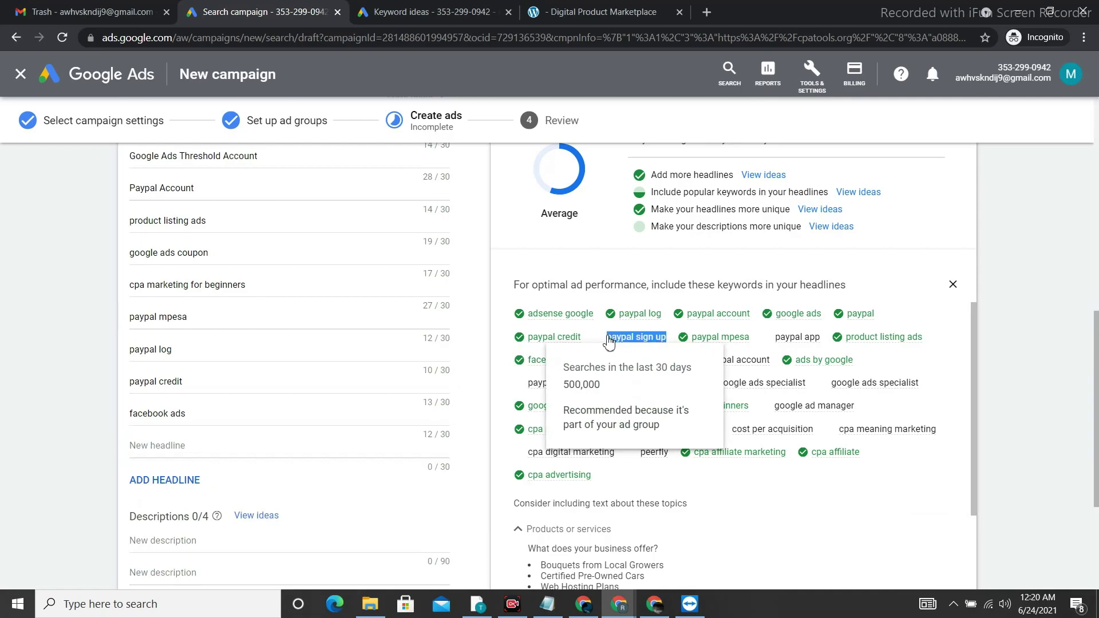
{"action": "left_click", "coordinate": [178, 449]}
{"action": "key", "text": "ctrl+v"}
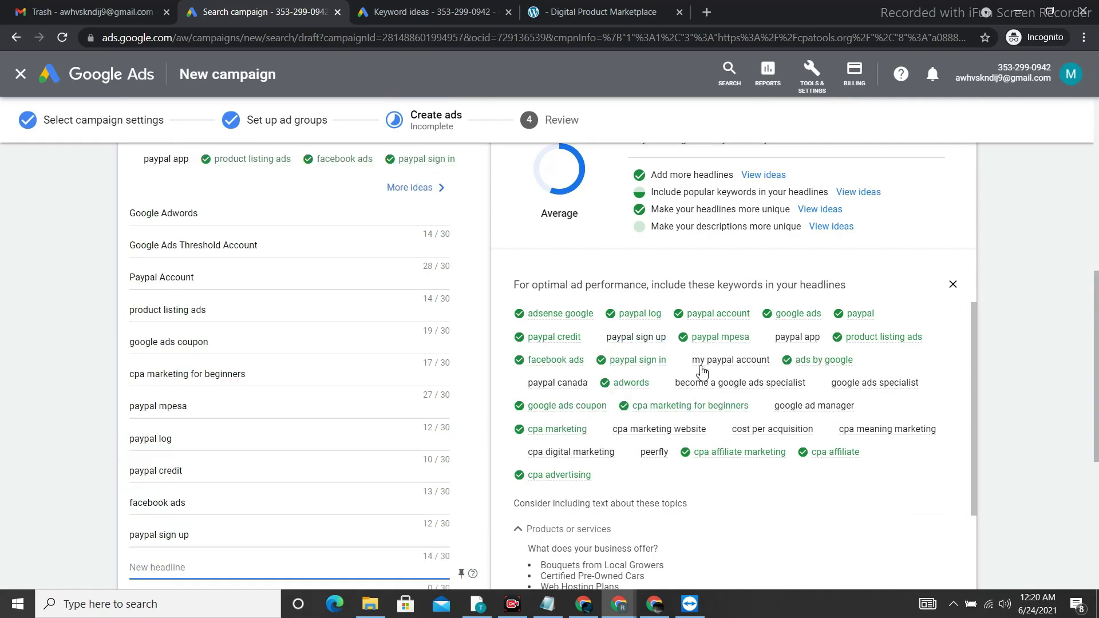
{"action": "left_click_drag", "start_coordinate": [821, 339], "coordinate": [774, 339]}
{"action": "right_click", "coordinate": [812, 343]}
{"action": "left_click", "coordinate": [830, 351]}
{"action": "left_click", "coordinate": [165, 567]}
{"action": "key", "text": "ctrl+v"}
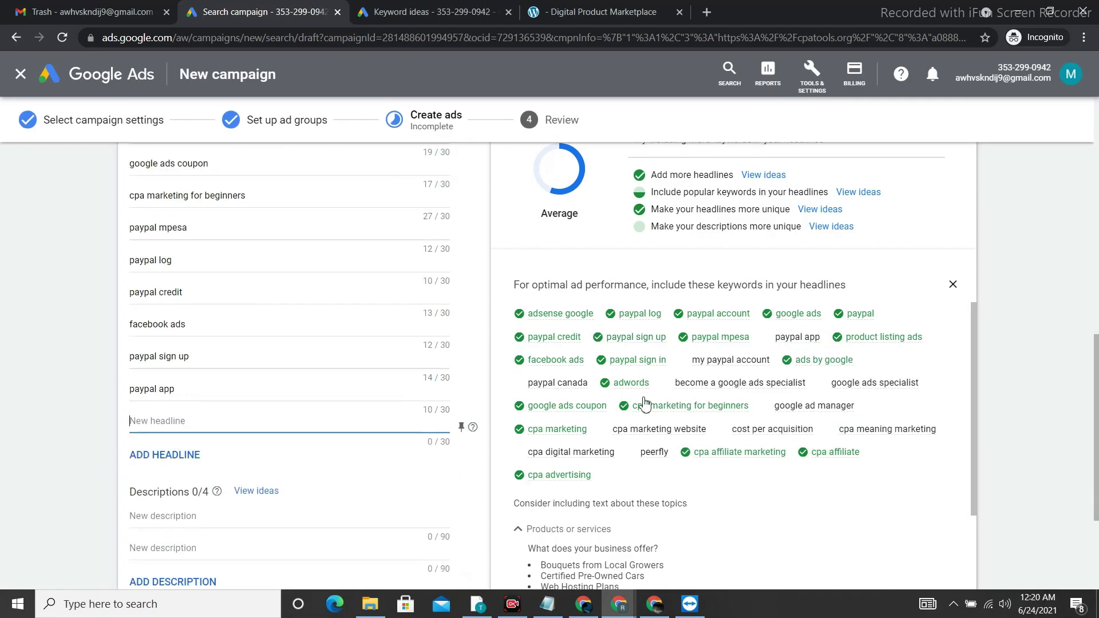
Step: Copy the suggested keyword my paypal account into the thirteenth headline
{"action": "left_click_drag", "start_coordinate": [771, 360], "coordinate": [693, 361]}
{"action": "right_click", "coordinate": [702, 366]}
{"action": "left_click", "coordinate": [725, 372]}
{"action": "left_click", "coordinate": [189, 423]}
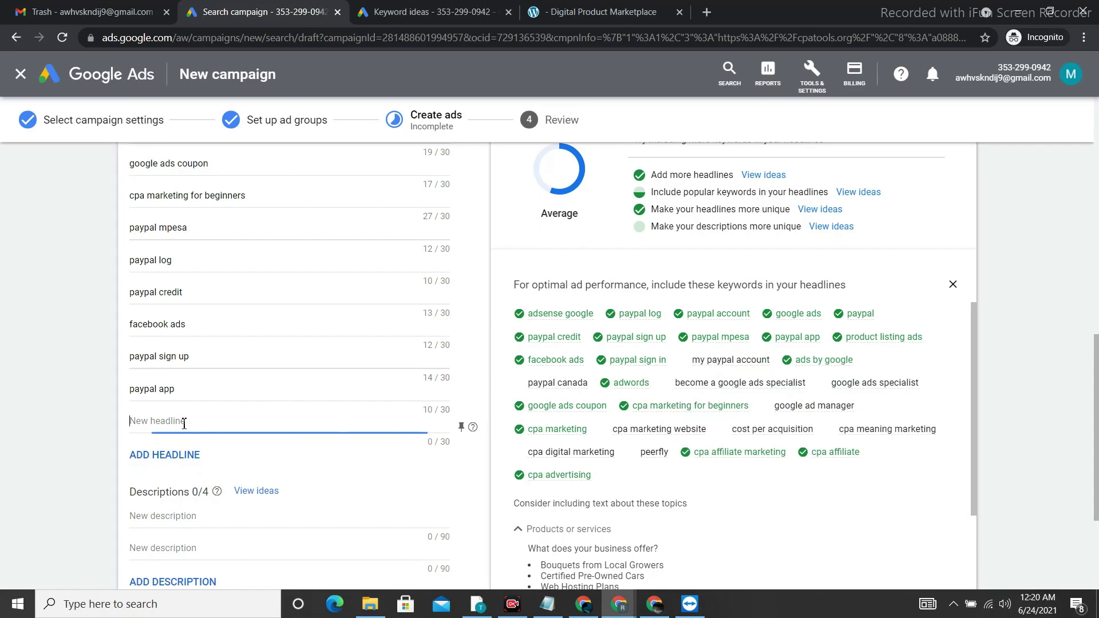
{"action": "key", "text": "ctrl+v"}
Step: Enter "Get Easily Google Adwords Threshold Account , Paypal Full Verified Account , USA bank Acc" as the ad's first description
{"action": "scroll", "coordinate": [356, 407], "scroll_direction": "up", "scroll_amount": 5}
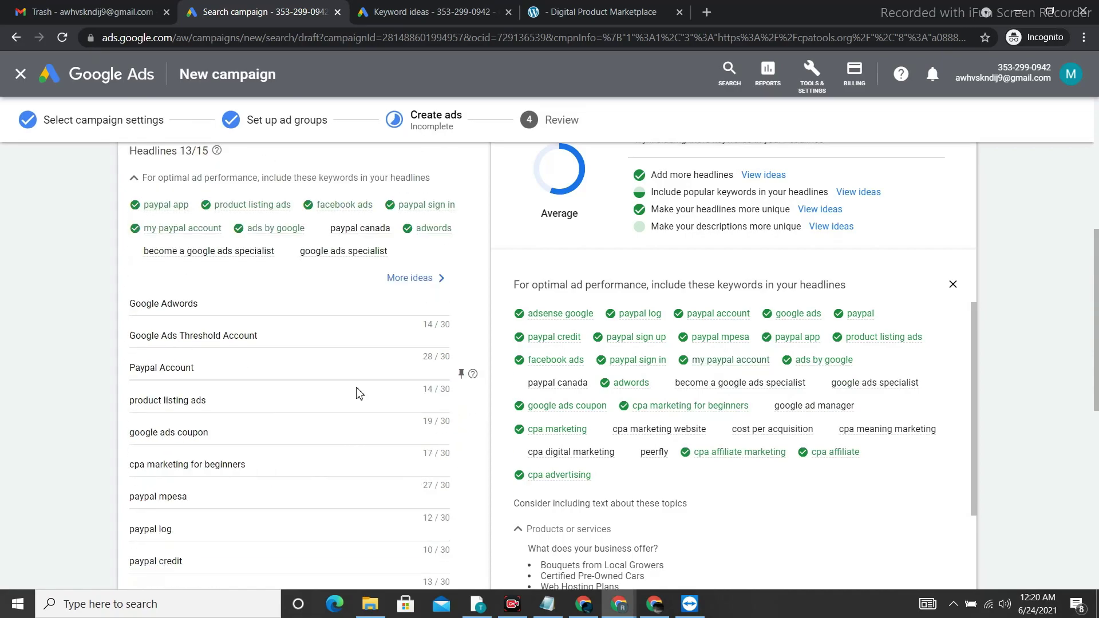
{"action": "scroll", "coordinate": [318, 298], "scroll_direction": "down", "scroll_amount": 5}
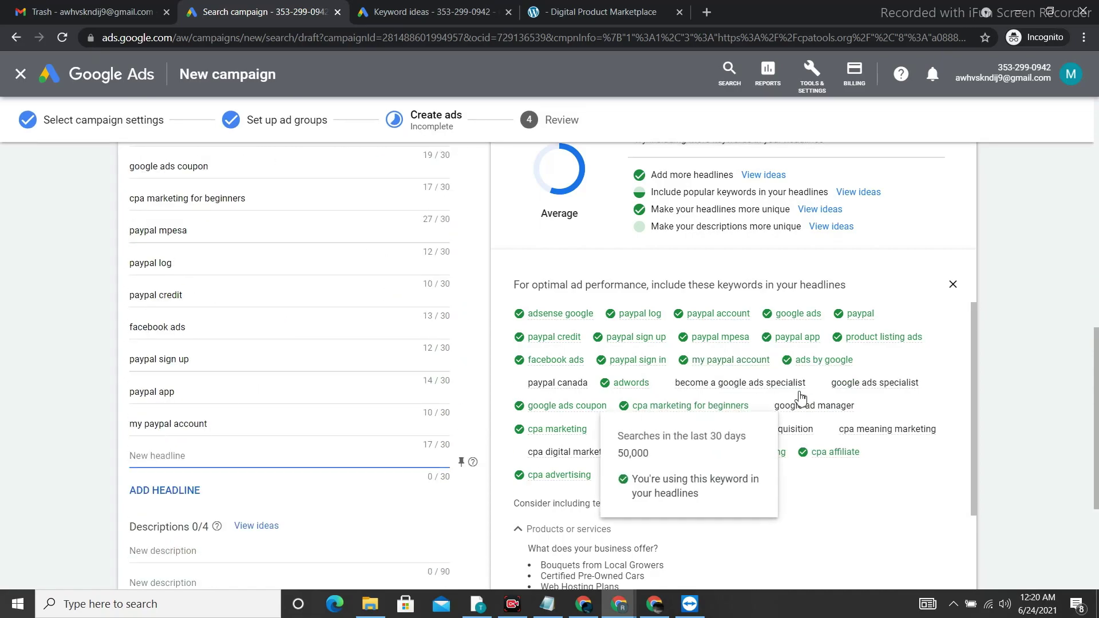
{"action": "scroll", "coordinate": [1096, 327], "scroll_direction": "up", "scroll_amount": 6}
{"action": "scroll", "coordinate": [336, 348], "scroll_direction": "down", "scroll_amount": 10}
{"action": "left_click", "coordinate": [189, 367]}
{"action": "scroll", "coordinate": [189, 367], "scroll_direction": "up", "scroll_amount": 2}
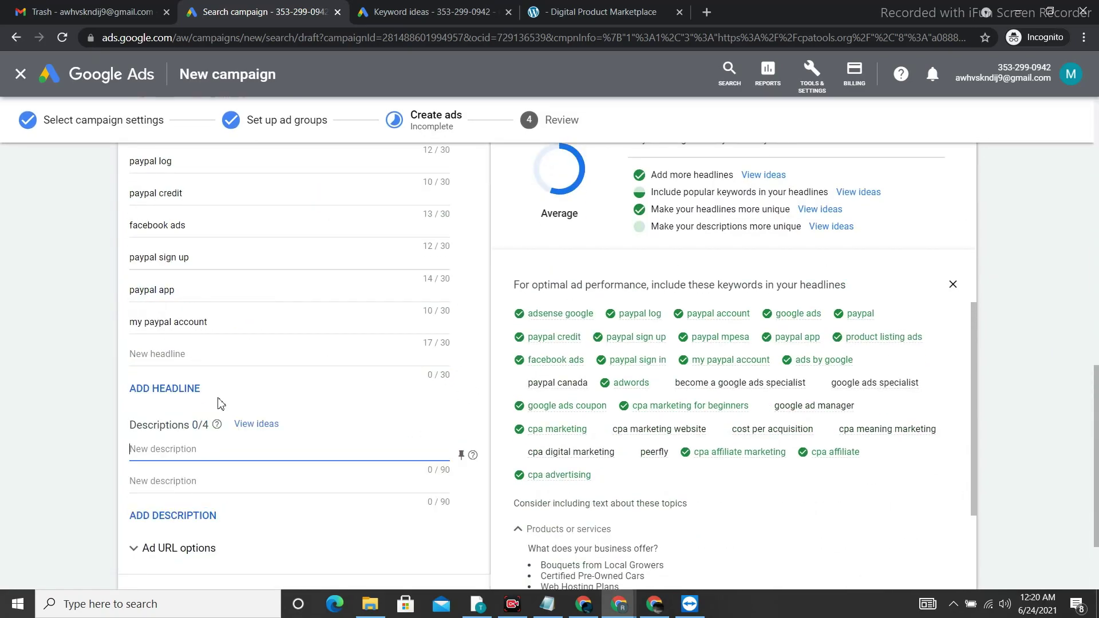
{"action": "type", "text": "g"}
{"action": "key", "text": "BackSpace"}
{"action": "type", "text": "Ge"}
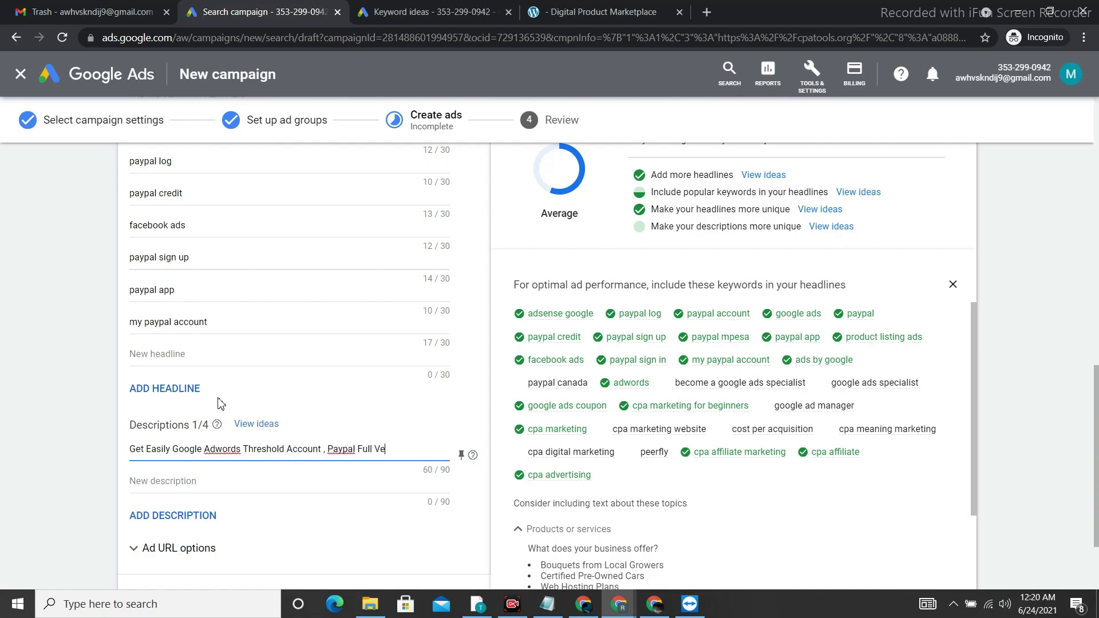
{"action": "type", "text": ",  "}
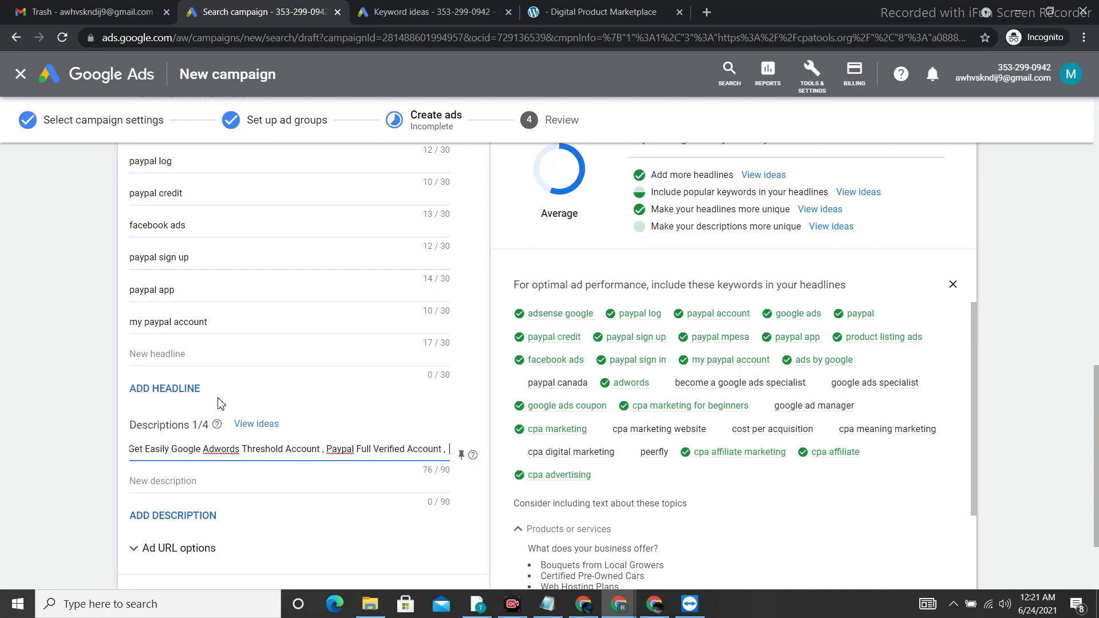
{"action": "type", "text": "USA"}
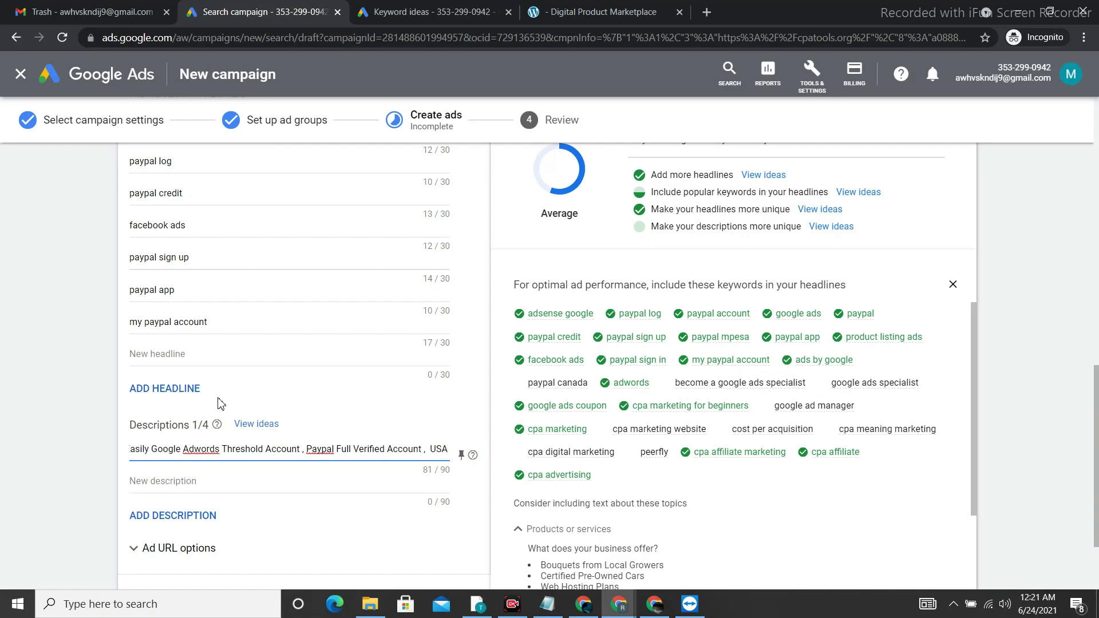
{"action": "type", "text": " bank Acc"}
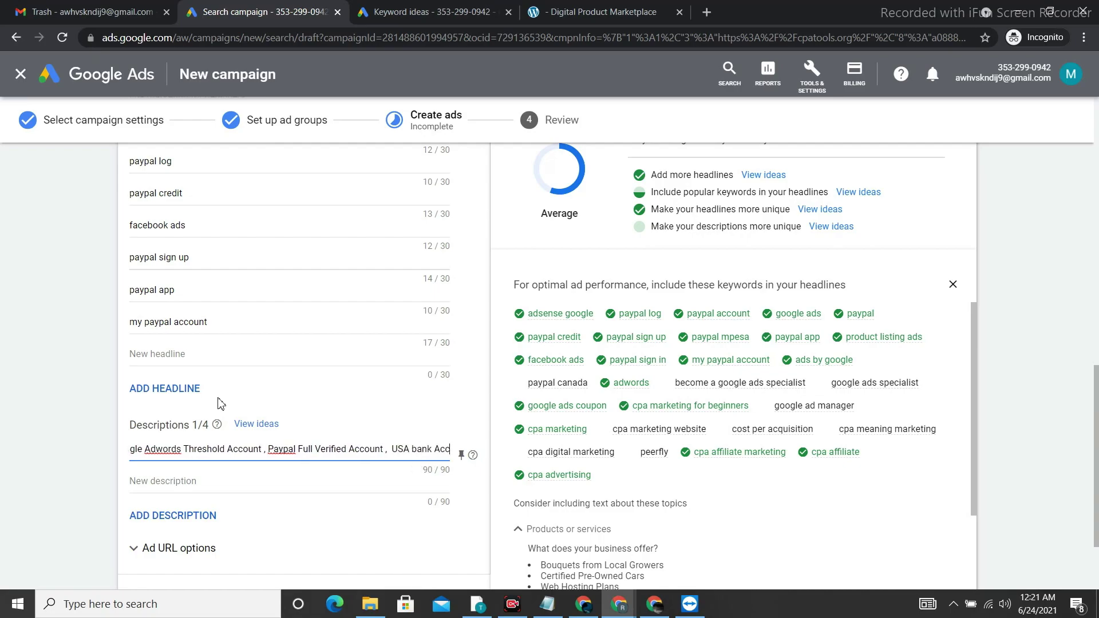
Step: Enter "Google Ads Account , FB ads Manager , Paypal Verified Account , Bing Ads Account Many more" as the second description
{"action": "left_click", "coordinate": [156, 482]}
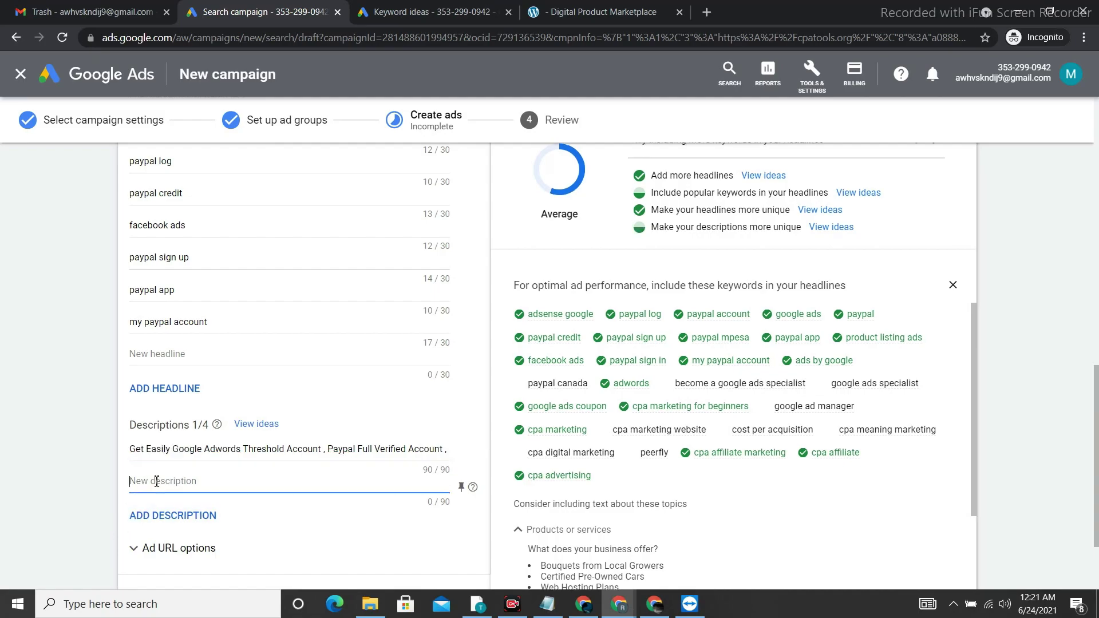
{"action": "type", "text": "G"}
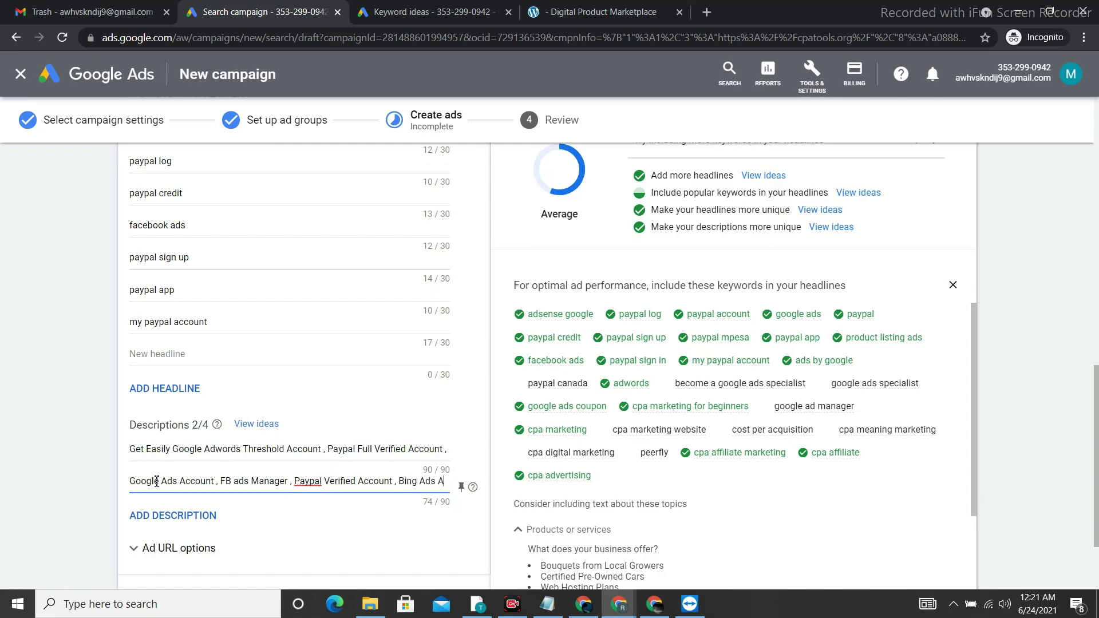
{"action": "type", "text": "ccount Many"}
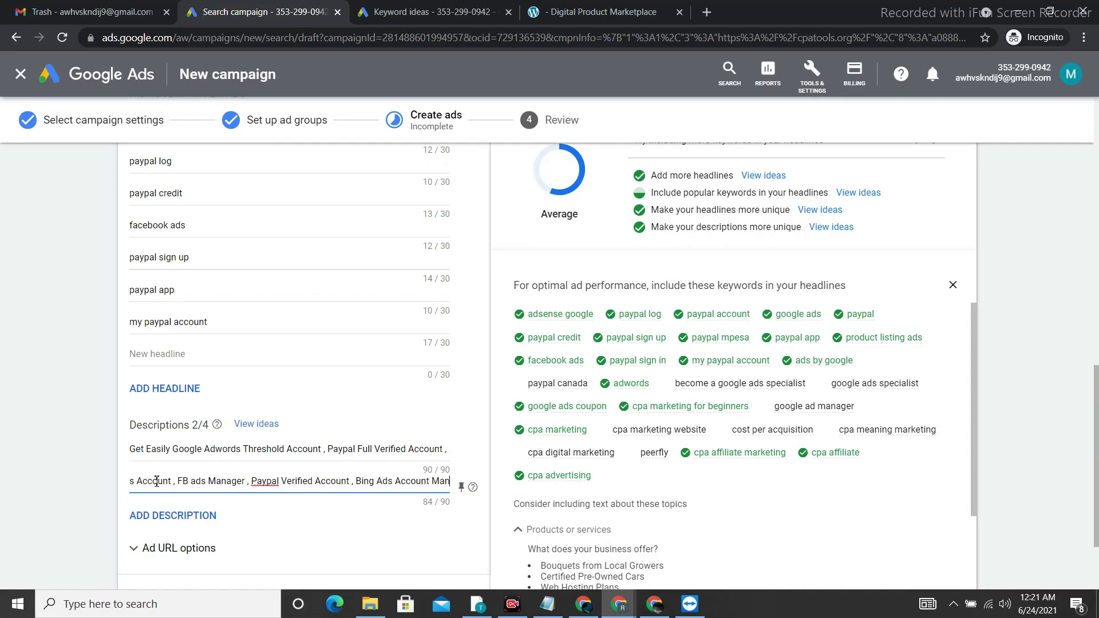
Step: Finish the responsive search ad, then save and continue to the campaign review
{"action": "scroll", "coordinate": [292, 491], "scroll_direction": "down", "scroll_amount": 2}
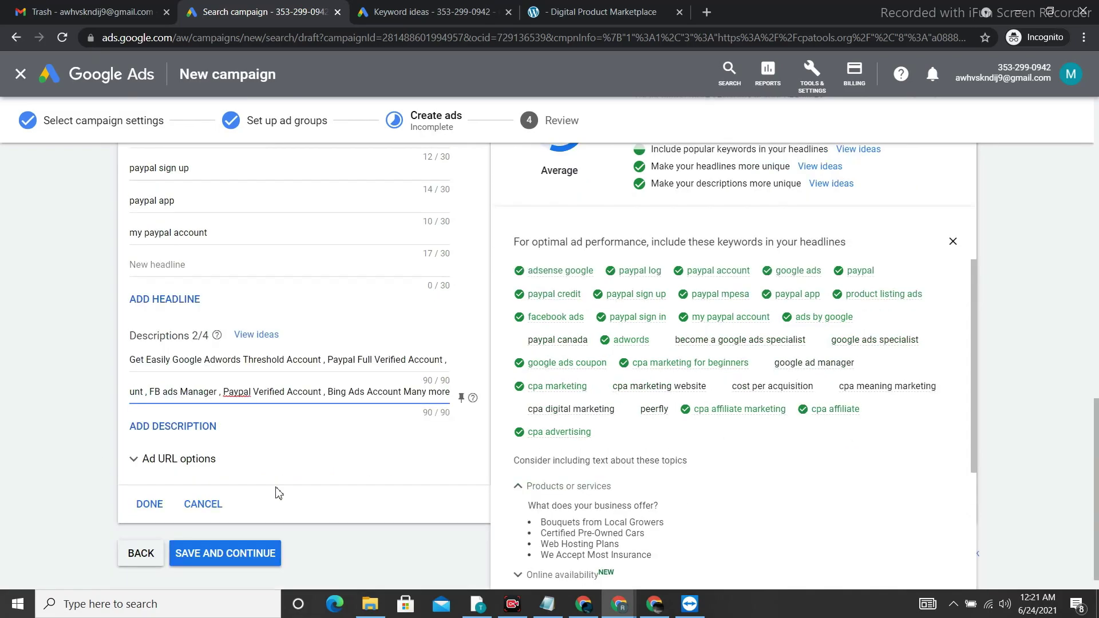
{"action": "left_click", "coordinate": [149, 504]}
{"action": "left_click", "coordinate": [245, 442]}
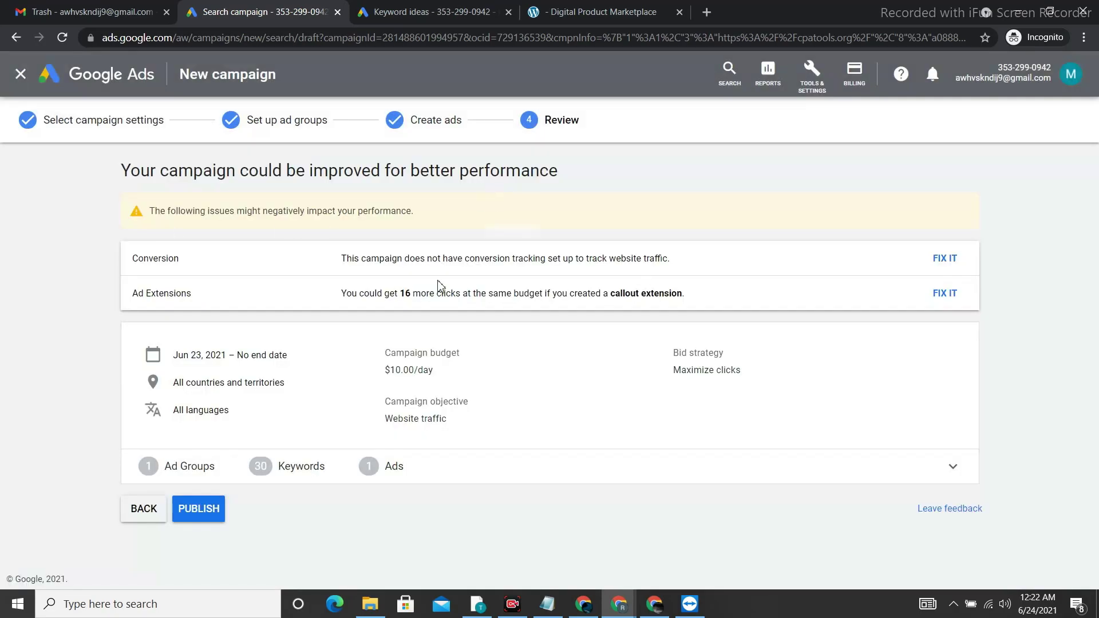
Step: Read the conversion tracking issue in the campaign review and open its fix
{"action": "left_click_drag", "start_coordinate": [380, 263], "coordinate": [505, 260]}
{"action": "left_click_drag", "start_coordinate": [661, 259], "coordinate": [621, 273]}
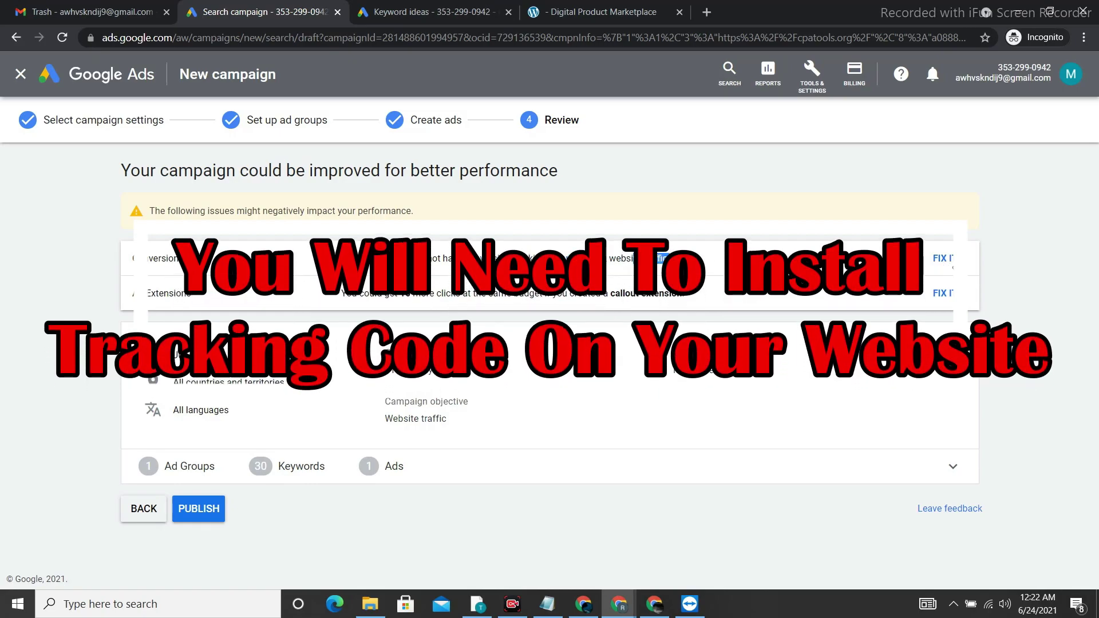
{"action": "left_click", "coordinate": [938, 259]}
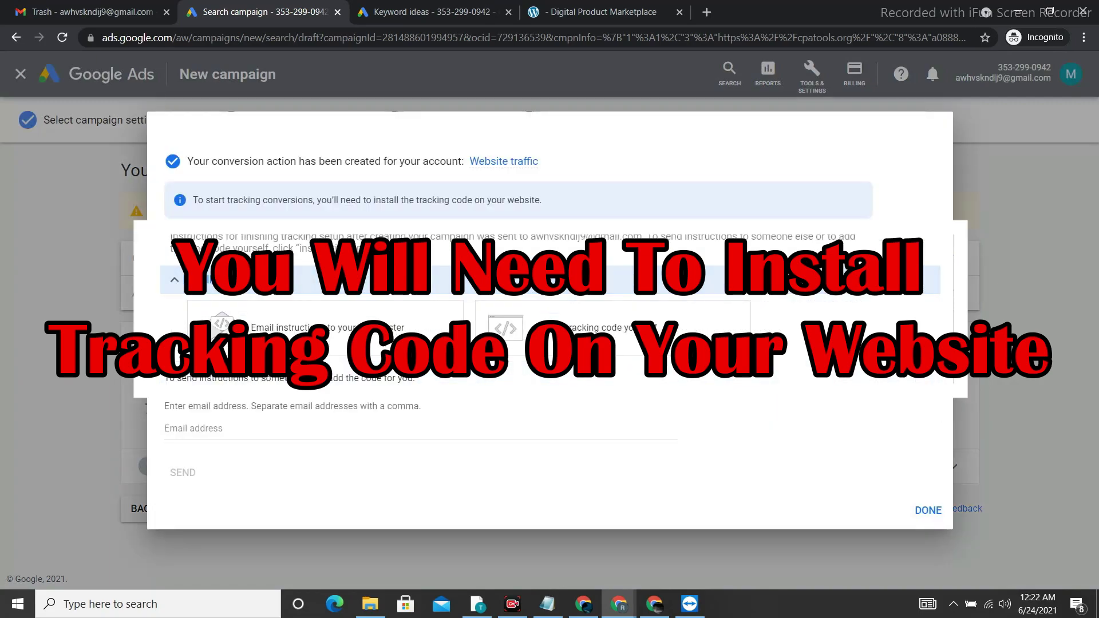
Step: Choose to install the tracking code yourself and read the global site tag and event snippet instructions
{"action": "left_click", "coordinate": [613, 327]}
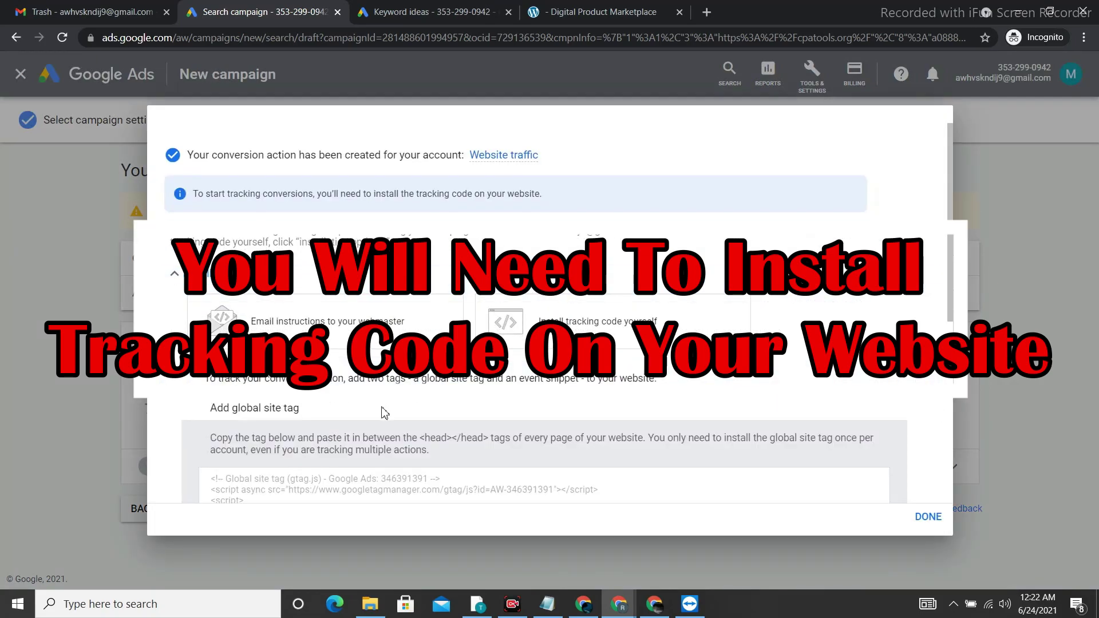
{"action": "left_click_drag", "start_coordinate": [328, 367], "coordinate": [337, 366]}
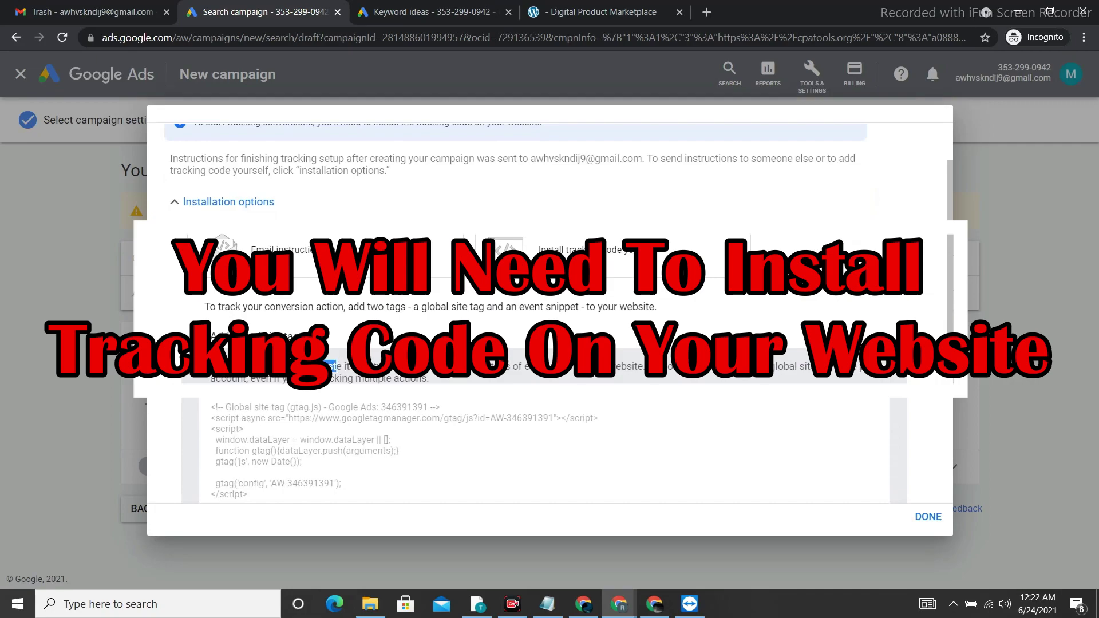
{"action": "left_click_drag", "start_coordinate": [773, 366], "coordinate": [814, 366]}
{"action": "scroll", "coordinate": [621, 315], "scroll_direction": "down", "scroll_amount": 3}
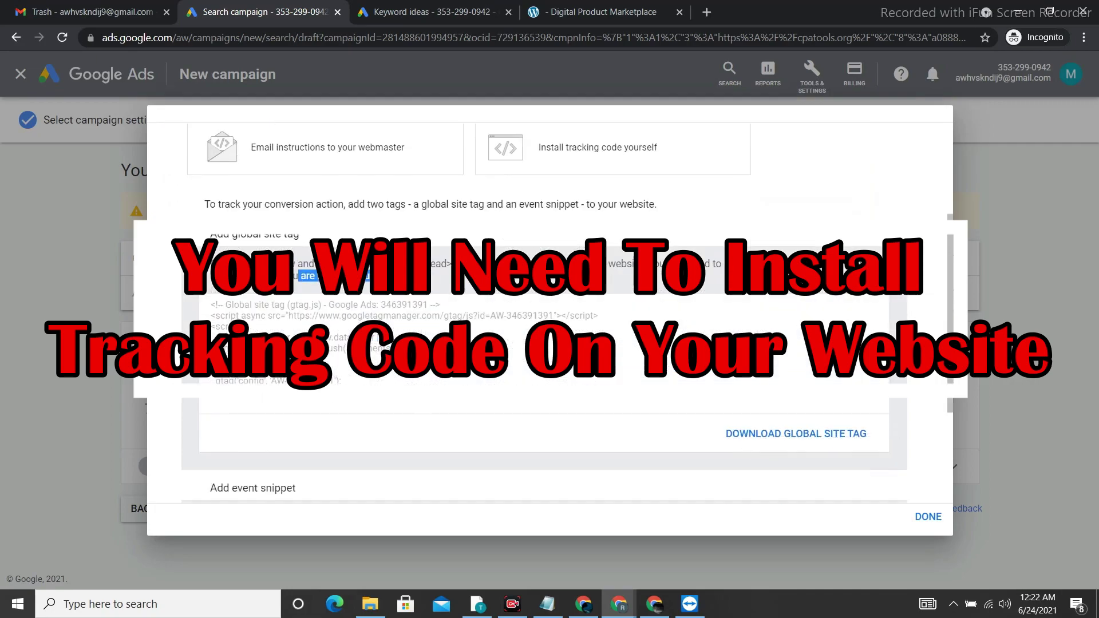
{"action": "left_click", "coordinate": [621, 316]}
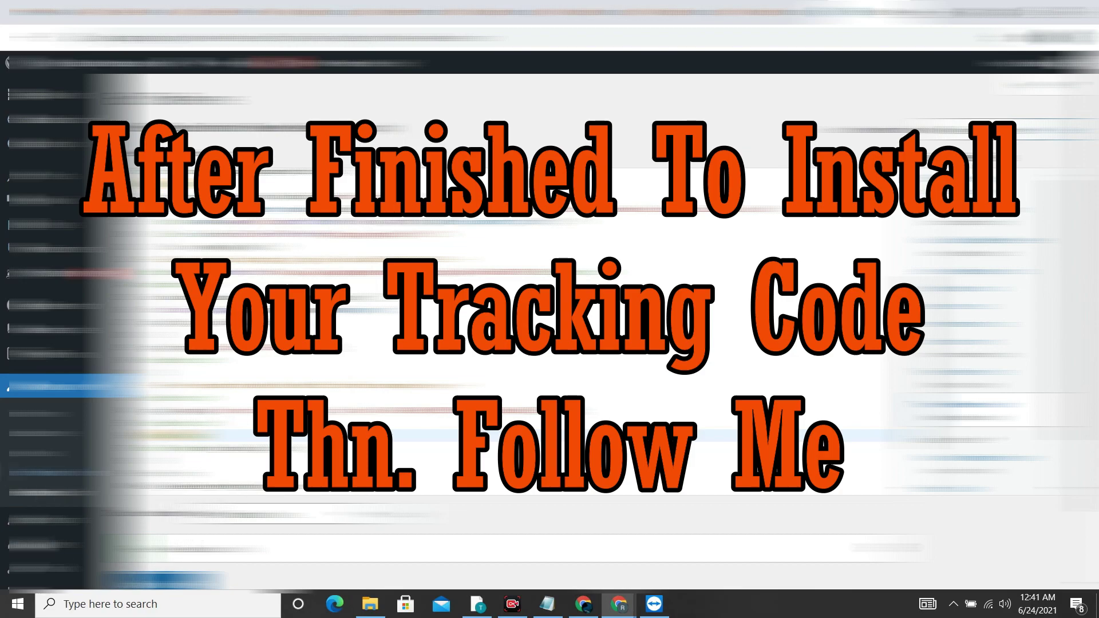
{"action": "left_click", "coordinate": [654, 602]}
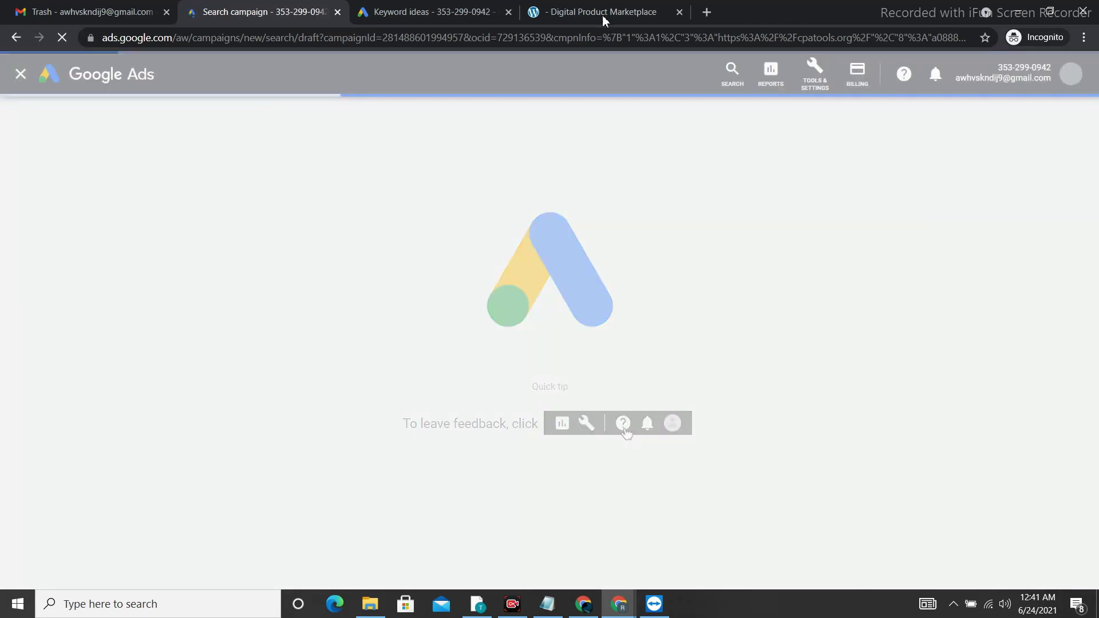
{"action": "left_click", "coordinate": [582, 8]}
{"action": "scroll", "coordinate": [586, 263], "scroll_direction": "down", "scroll_amount": 4}
{"action": "scroll", "coordinate": [608, 319], "scroll_direction": "up", "scroll_amount": 4}
{"action": "left_click", "coordinate": [430, 11]}
{"action": "left_click", "coordinate": [307, 7]}
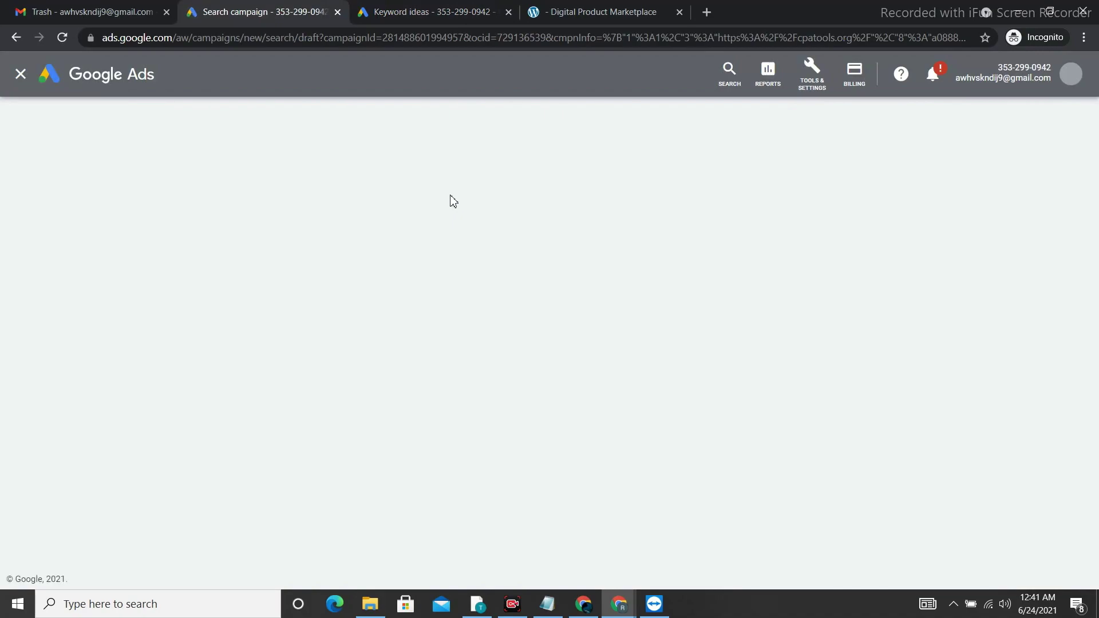
Step: Open the Google Ads notifications and dismiss the one about reviewing conversion categories
{"action": "left_click", "coordinate": [934, 78]}
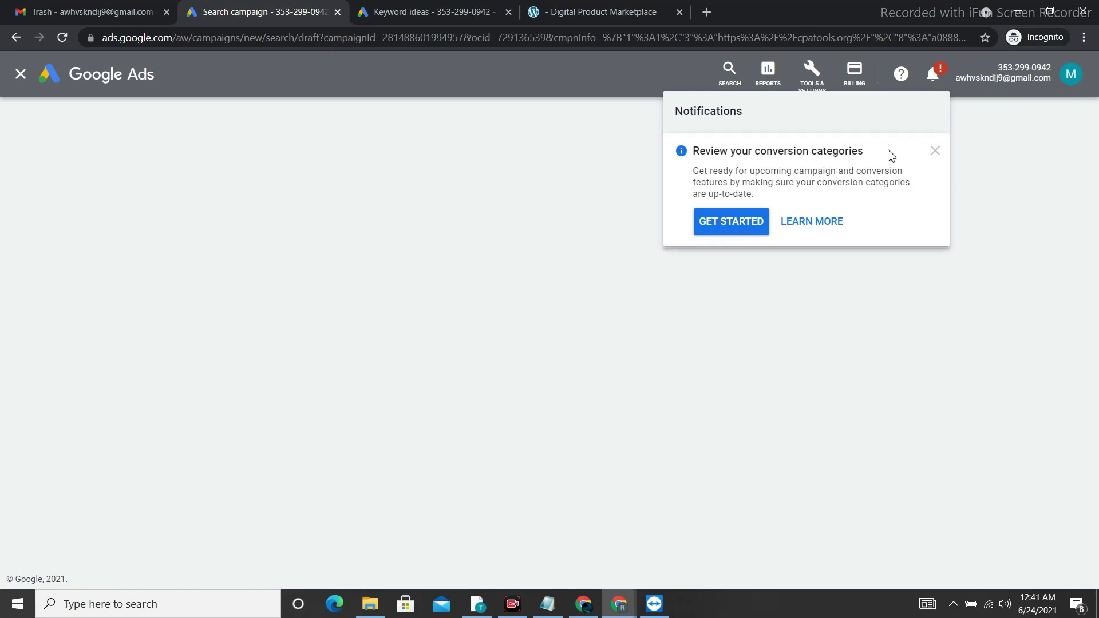
{"action": "left_click", "coordinate": [934, 151]}
{"action": "left_click", "coordinate": [918, 115]}
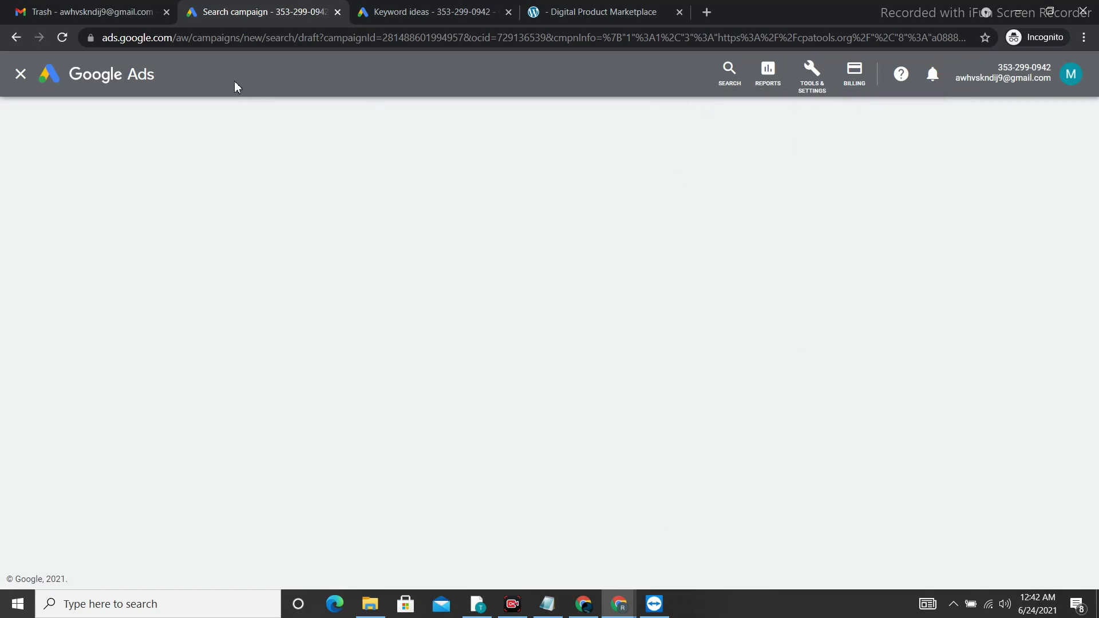
Step: Switch to Gmail, open the Google Ads conversion tracking tag email in the inbox and read its installation instructions
{"action": "left_click", "coordinate": [92, 12]}
{"action": "scroll", "coordinate": [94, 186], "scroll_direction": "up", "scroll_amount": 1}
{"action": "left_click", "coordinate": [63, 165]}
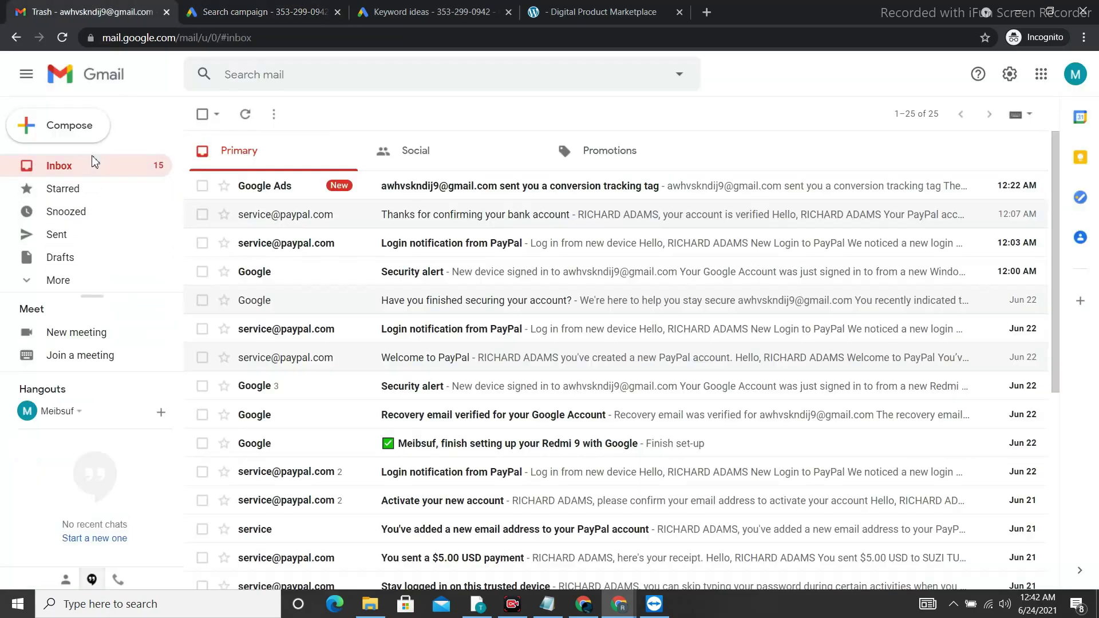
{"action": "left_click", "coordinate": [491, 197]}
{"action": "scroll", "coordinate": [473, 287], "scroll_direction": "down", "scroll_amount": 11}
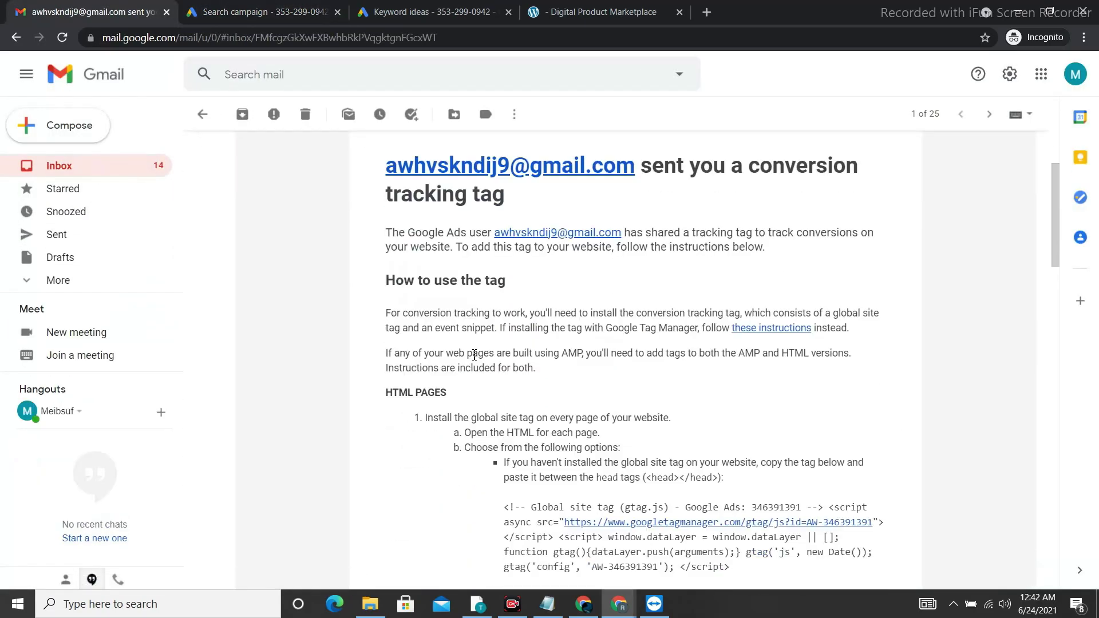
{"action": "scroll", "coordinate": [424, 264], "scroll_direction": "down", "scroll_amount": 8}
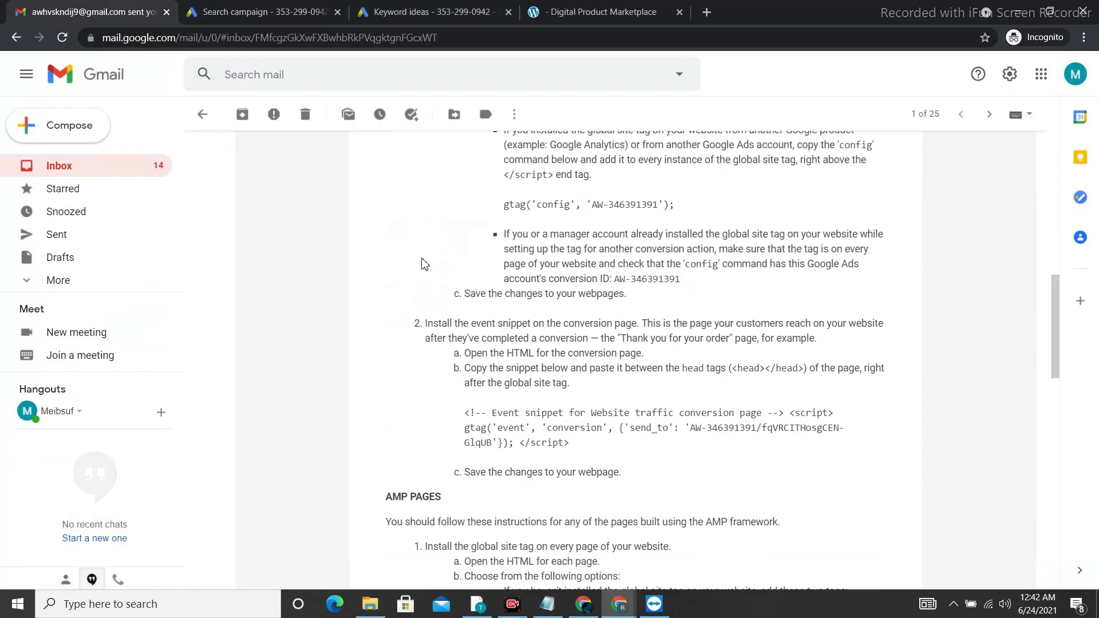
Step: Delete the conversion tracking tag email and empty Gmail's Trash
{"action": "left_click", "coordinate": [308, 115]}
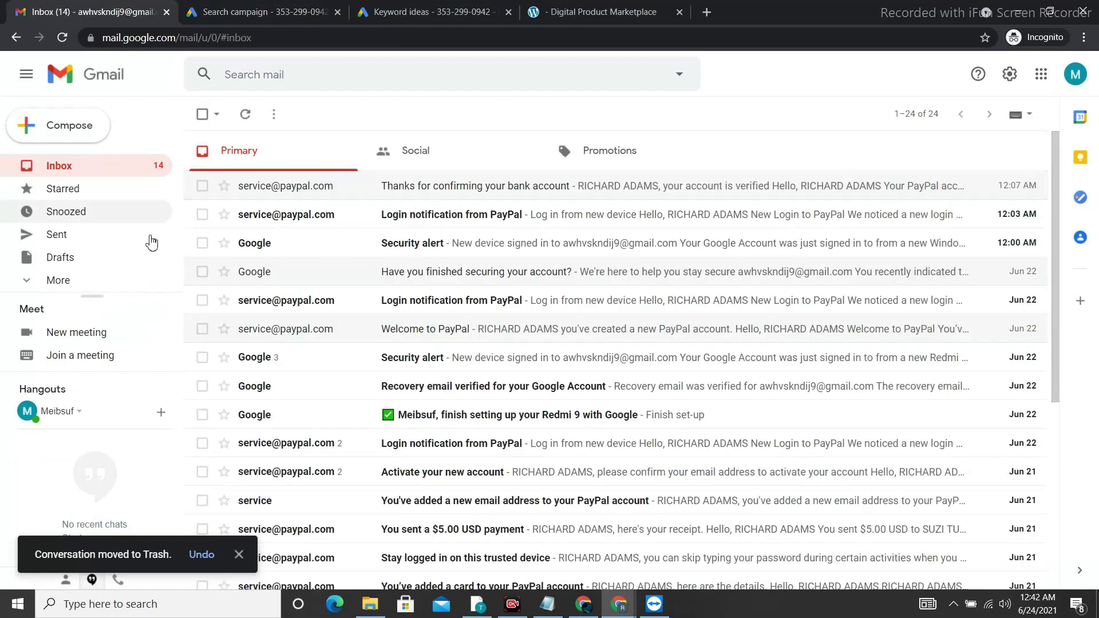
{"action": "left_click", "coordinate": [103, 283]}
{"action": "scroll", "coordinate": [103, 294], "scroll_direction": "down", "scroll_amount": 3}
{"action": "left_click", "coordinate": [60, 251]}
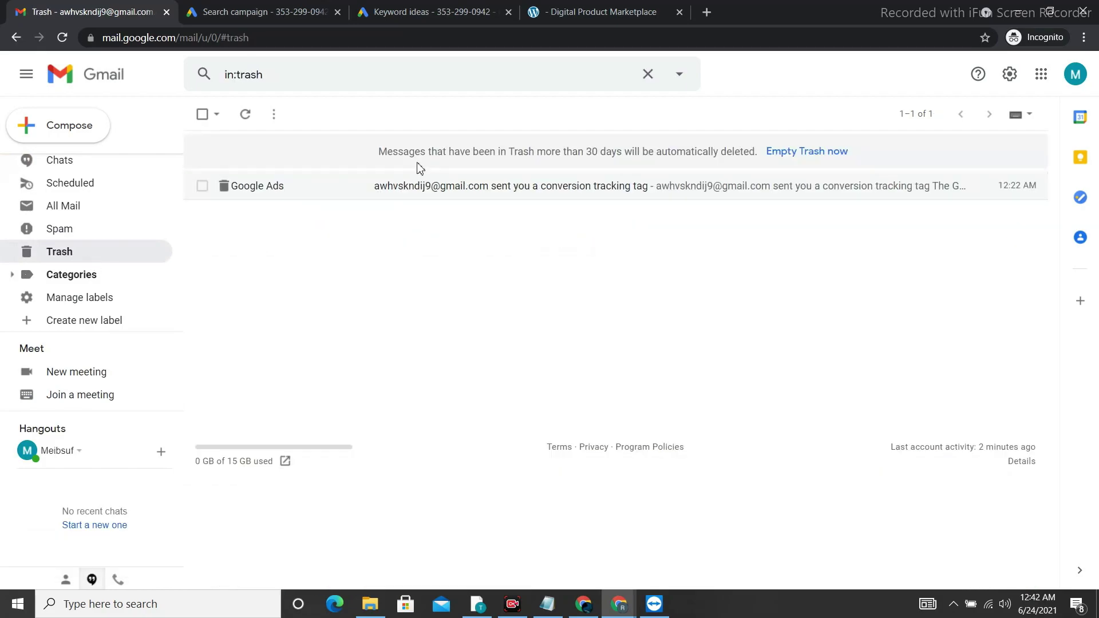
{"action": "left_click", "coordinate": [770, 152]}
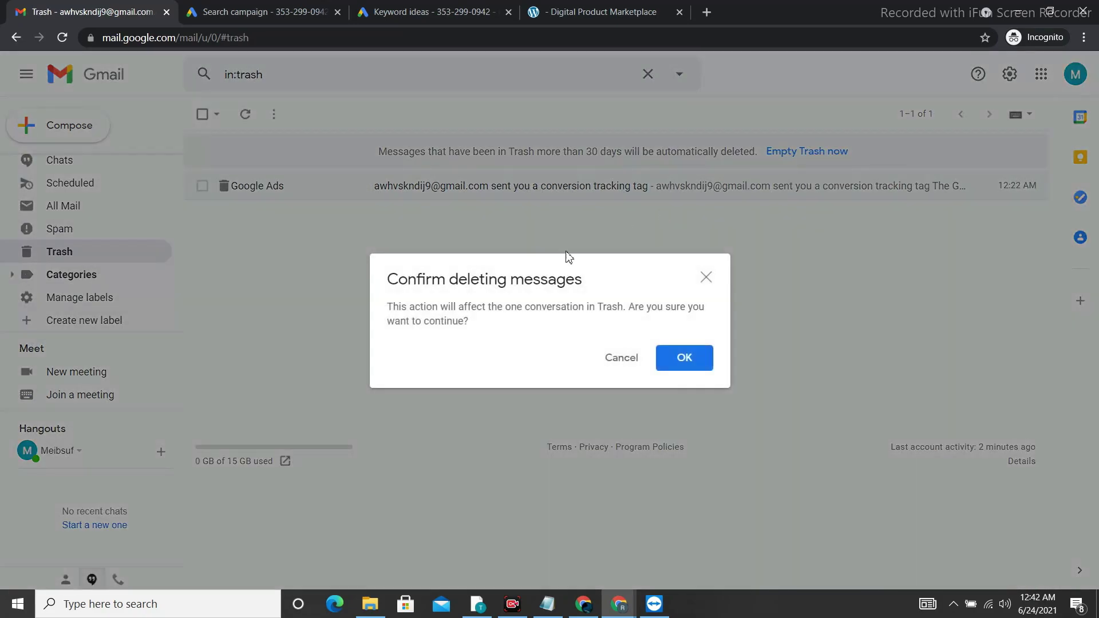
{"action": "left_click", "coordinate": [684, 359]}
Step: Switch back to Google Ads and open the billing summary
{"action": "left_click", "coordinate": [252, 8]}
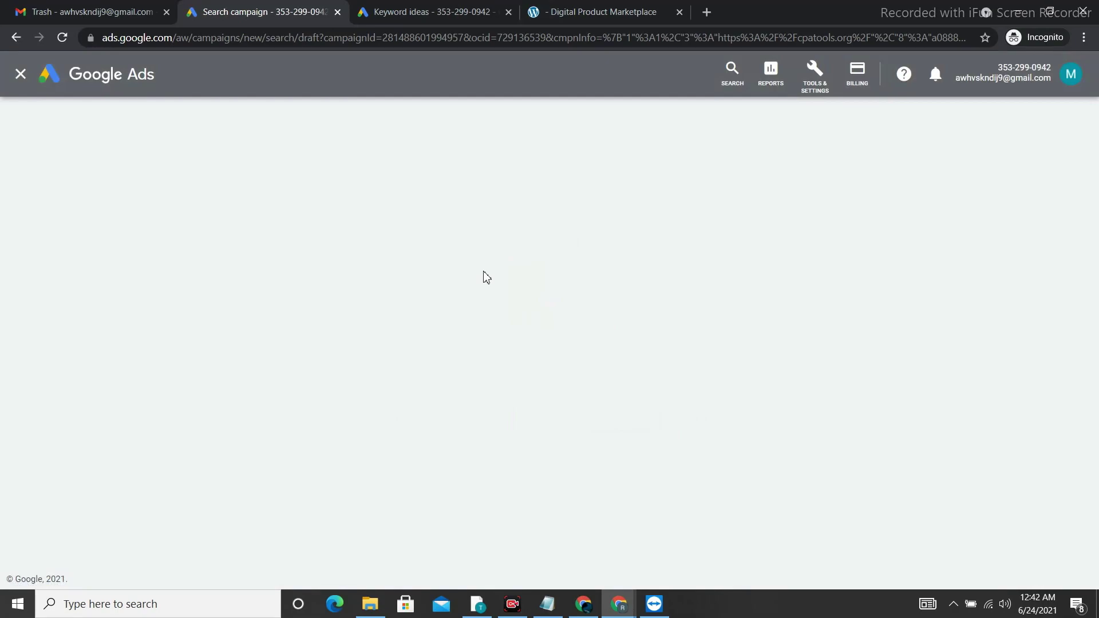
{"action": "left_click", "coordinate": [856, 84]}
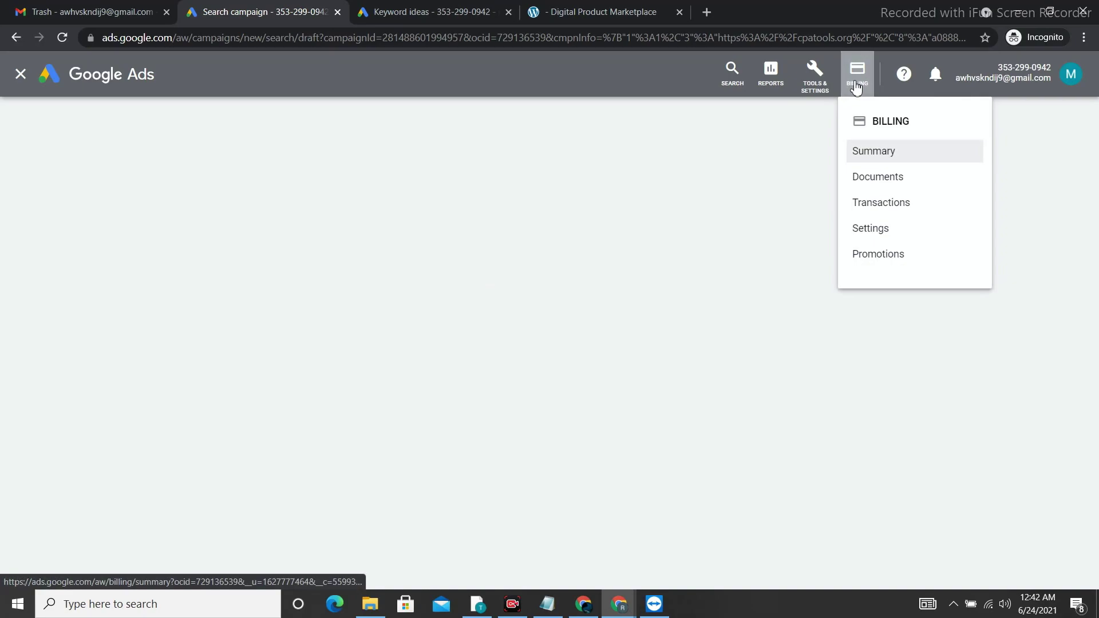
{"action": "left_click", "coordinate": [857, 85]}
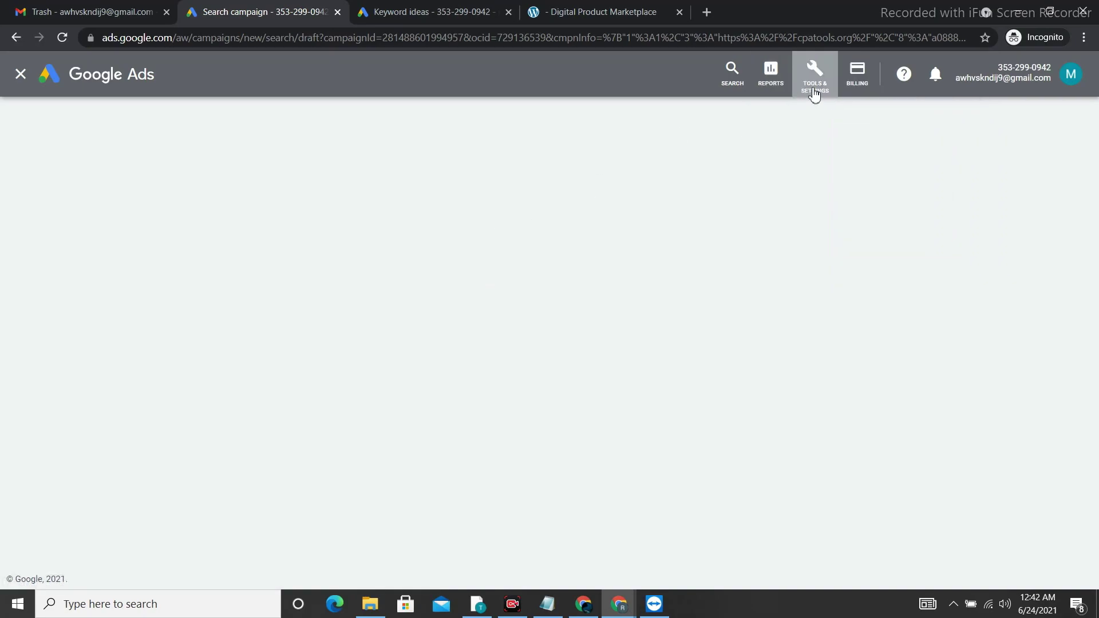
{"action": "left_click", "coordinate": [856, 84]}
{"action": "left_click", "coordinate": [886, 156]}
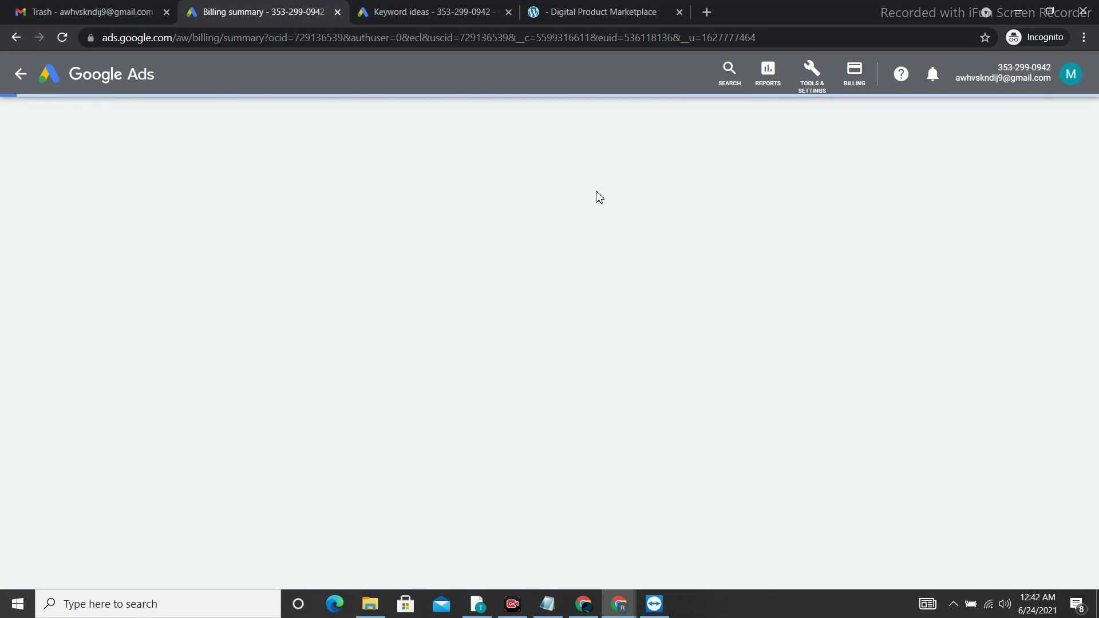
Step: Clear all Windows notifications and dismiss the notification center
{"action": "left_click", "coordinate": [1076, 604]}
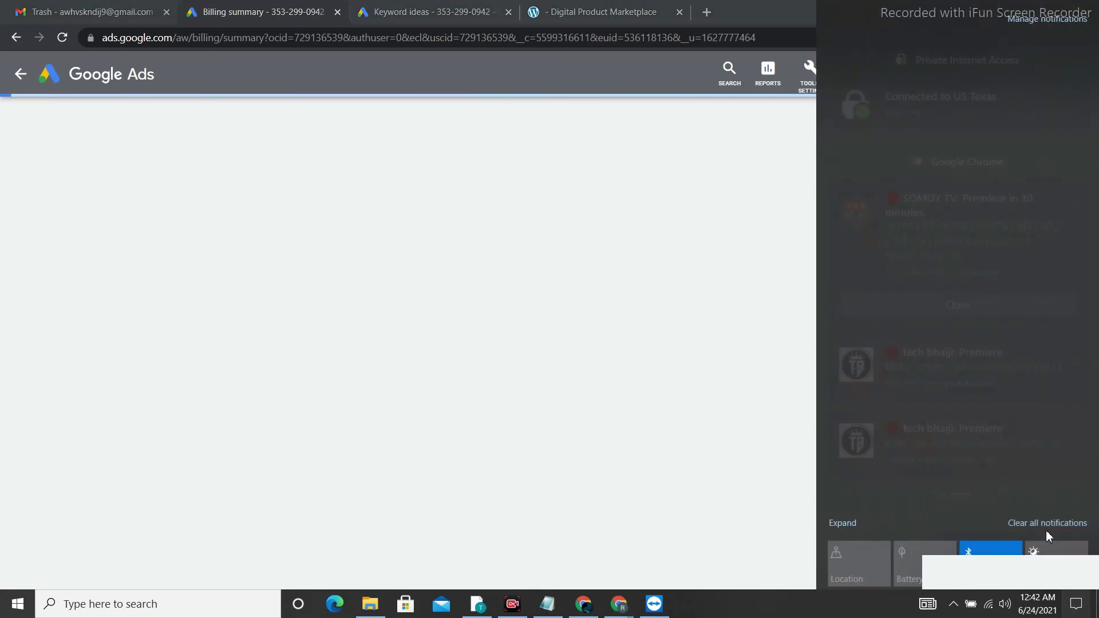
{"action": "left_click", "coordinate": [1043, 521]}
{"action": "left_click", "coordinate": [647, 285]}
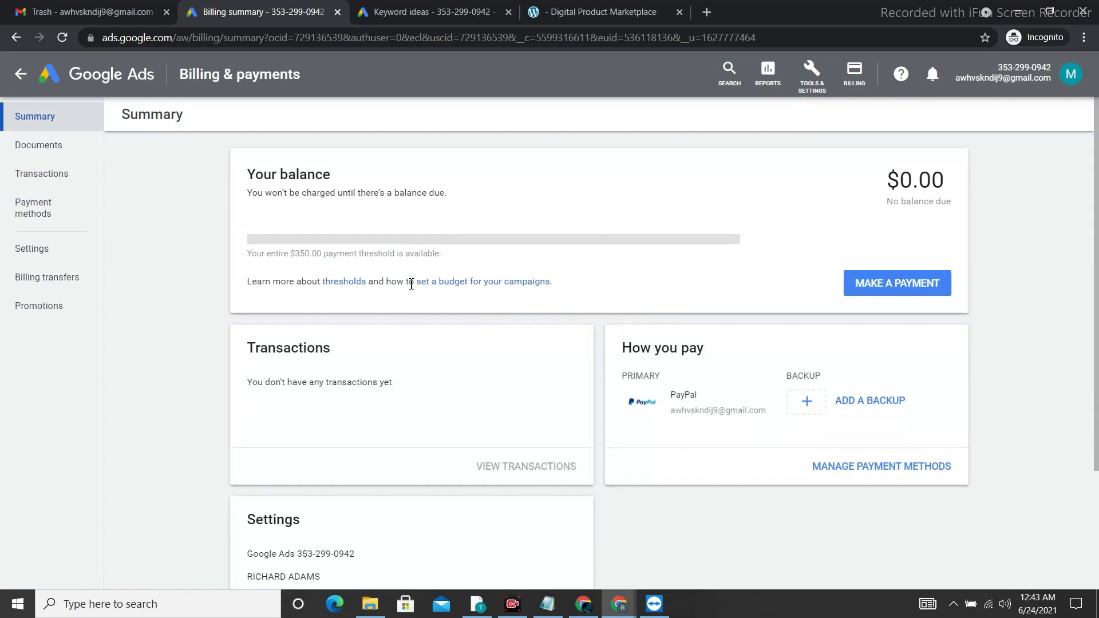
Step: Leave the billing summary for the Campaigns page and set the campaign status filter to All
{"action": "scroll", "coordinate": [426, 336], "scroll_direction": "down", "scroll_amount": 3}
{"action": "scroll", "coordinate": [424, 336], "scroll_direction": "up", "scroll_amount": 3}
{"action": "left_click", "coordinate": [22, 74]}
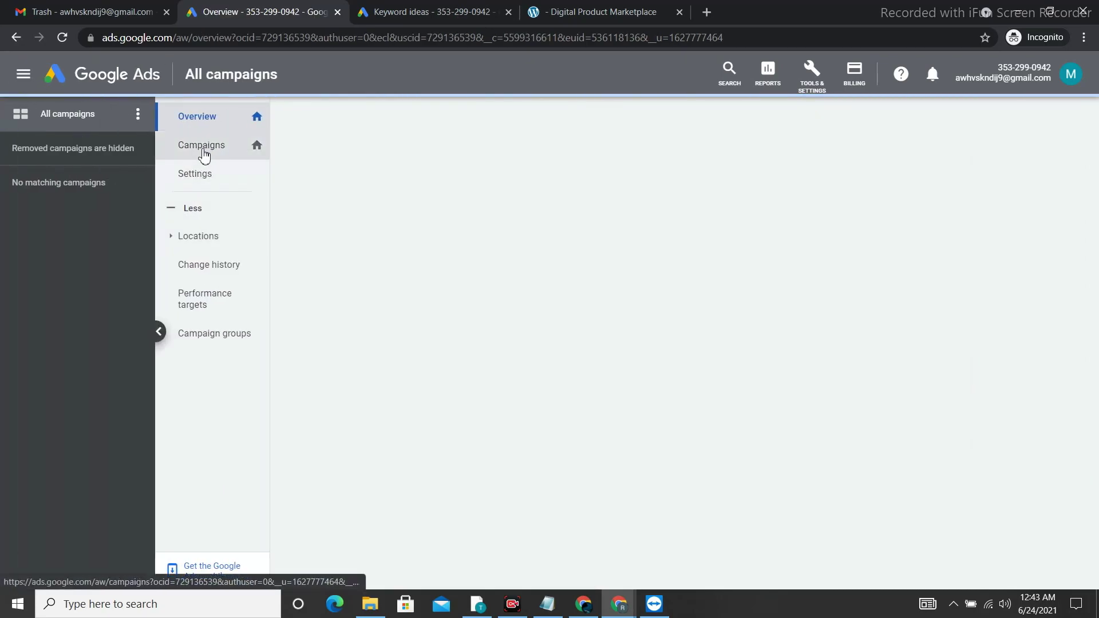
{"action": "left_click", "coordinate": [204, 155]}
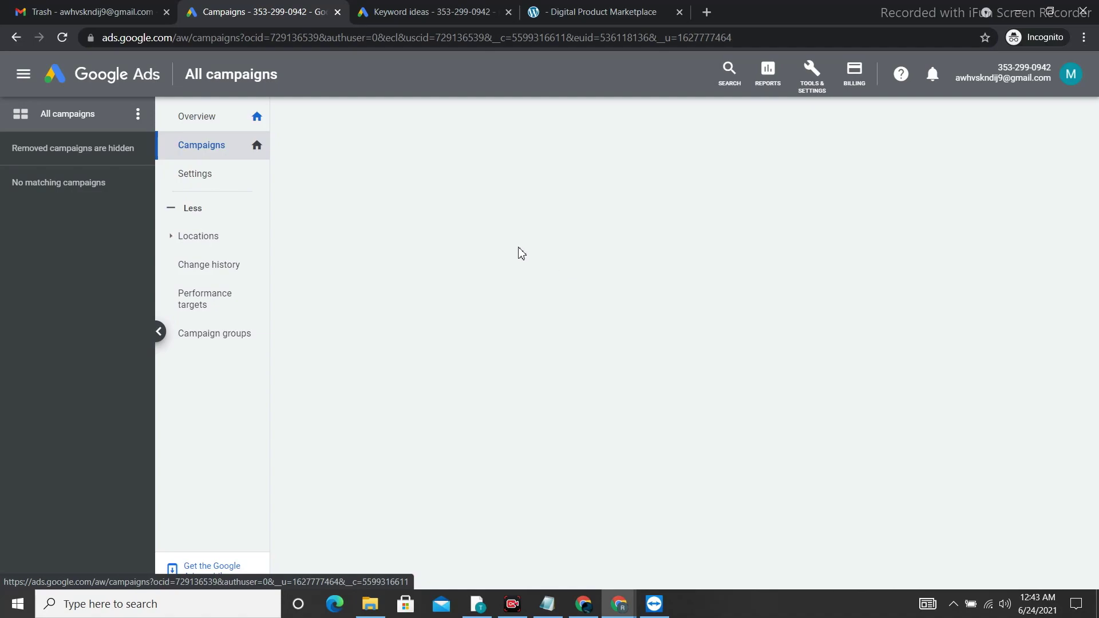
{"action": "left_click", "coordinate": [138, 114]}
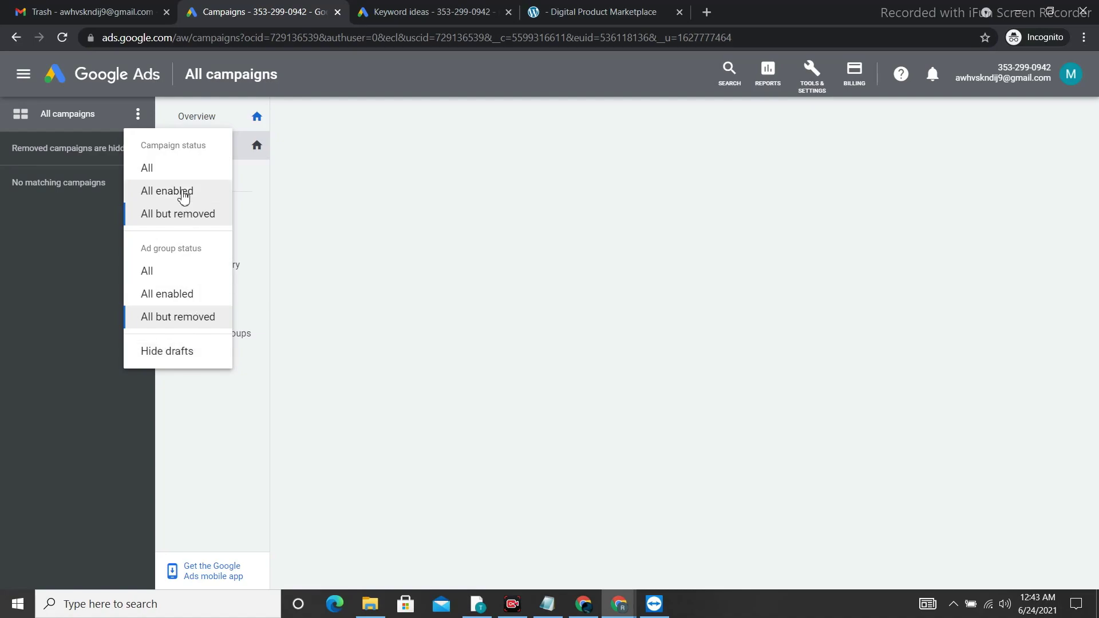
{"action": "left_click", "coordinate": [174, 174]}
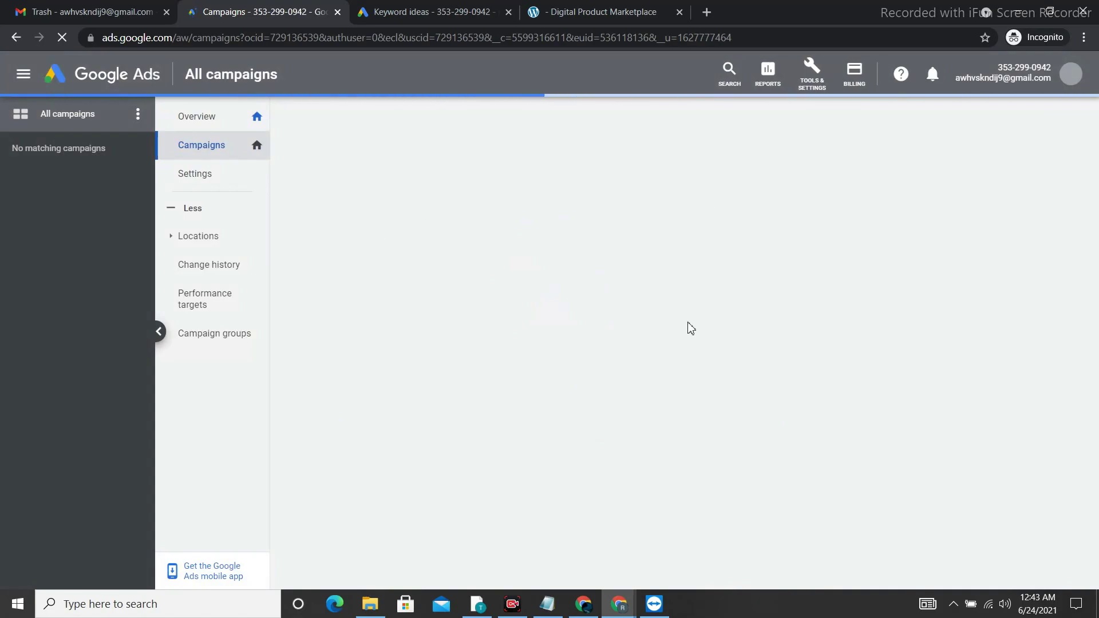
Step: Bring up the TeamViewer window and close it
{"action": "left_click", "coordinate": [664, 612]}
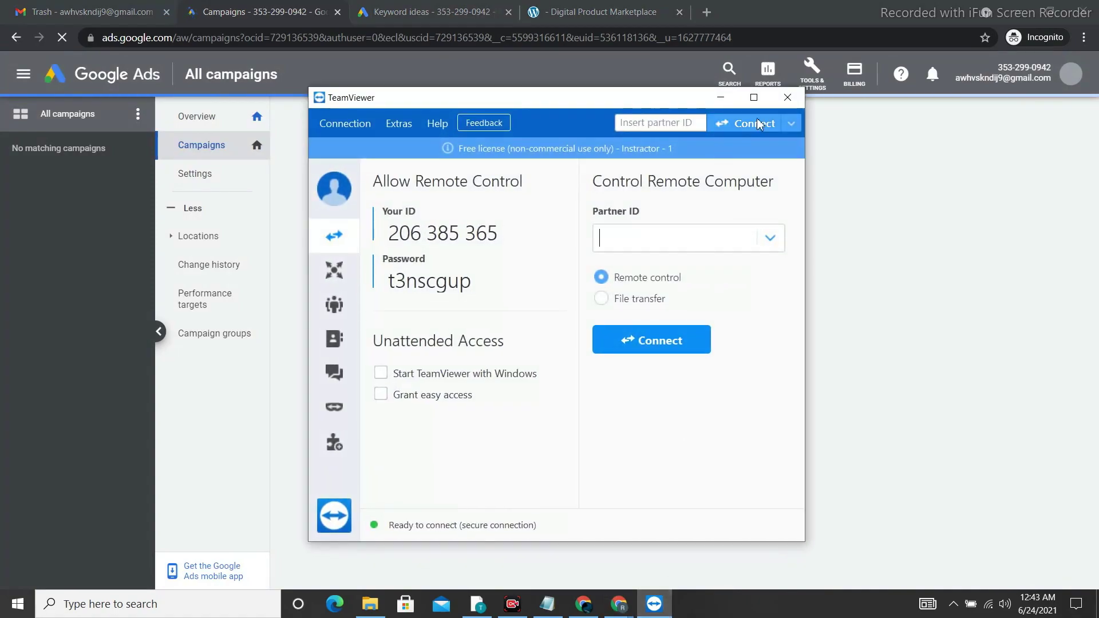
{"action": "left_click", "coordinate": [797, 99]}
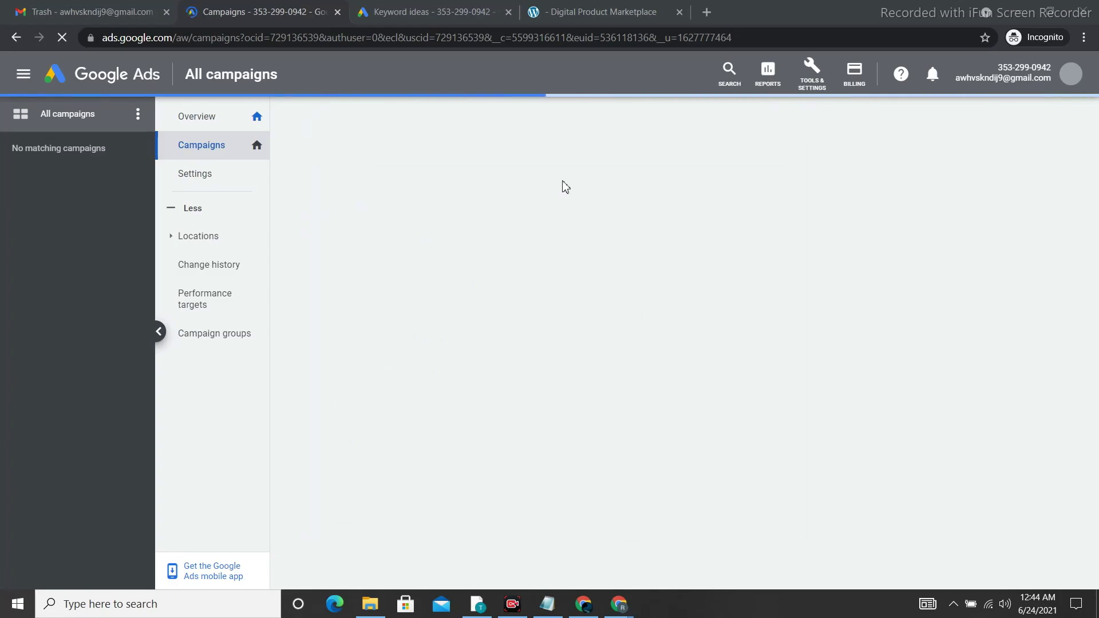
Step: Switch to Gmail and go from Trash to the inbox to check for new mail
{"action": "left_click", "coordinate": [72, 8]}
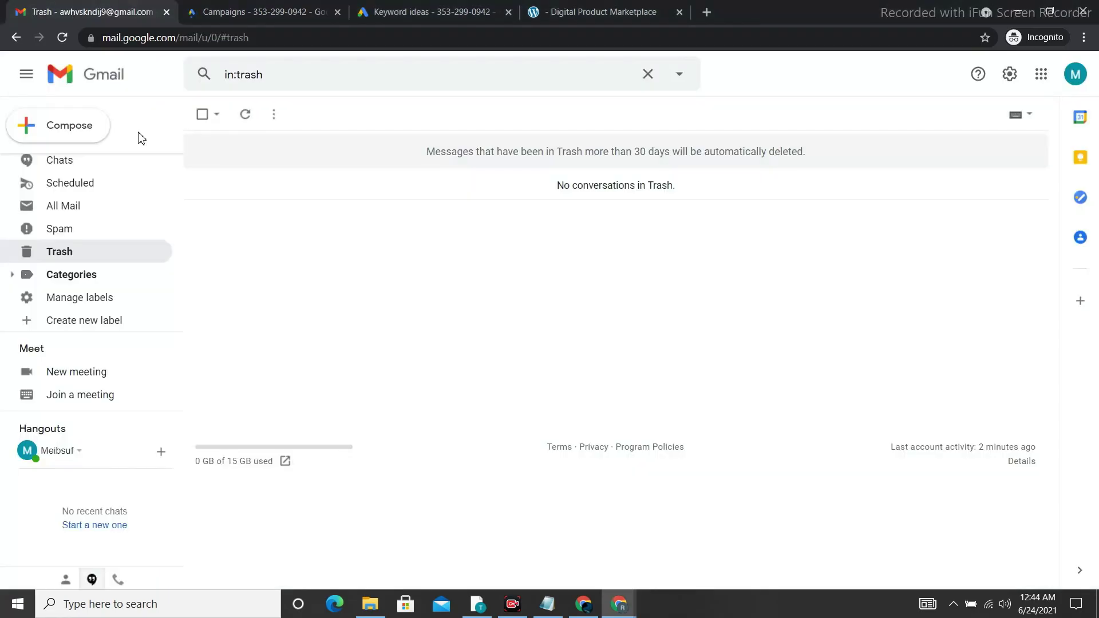
{"action": "left_click", "coordinate": [675, 150]}
{"action": "scroll", "coordinate": [57, 189], "scroll_direction": "up", "scroll_amount": 3}
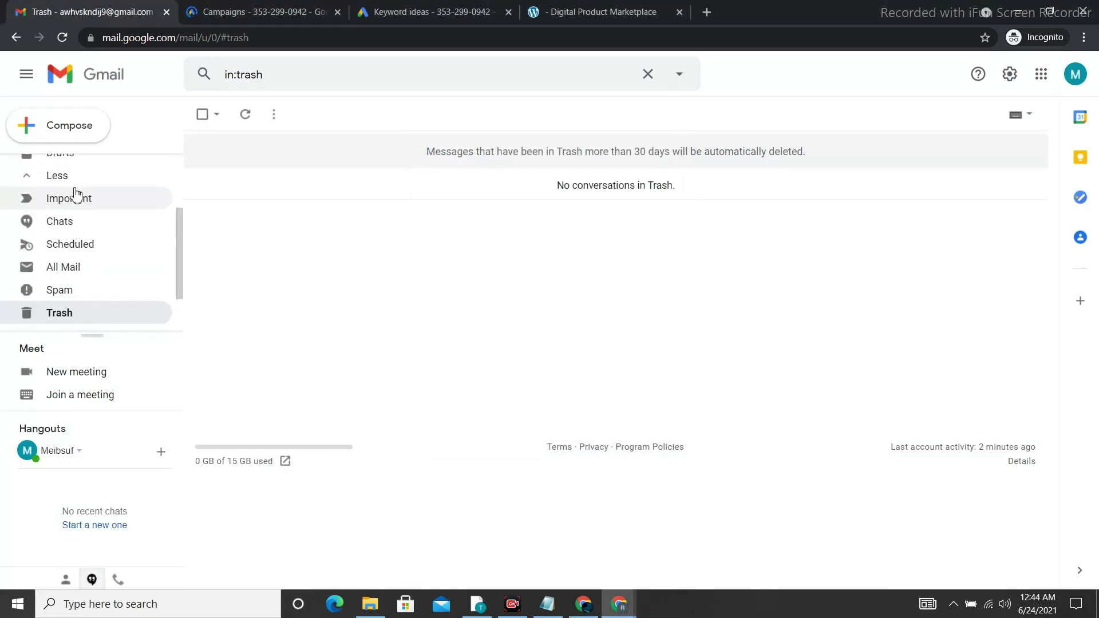
{"action": "left_click", "coordinate": [57, 166]}
Step: Return to Google Ads and reopen the cpatools.org draft campaign to finish it
{"action": "left_click", "coordinate": [258, 11]}
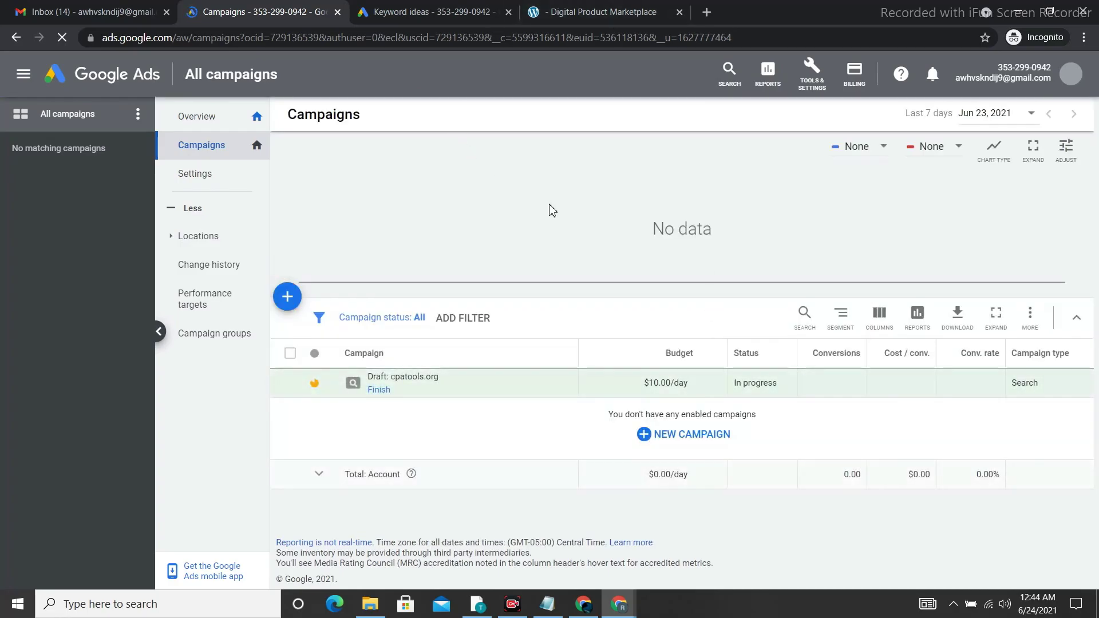
{"action": "left_click", "coordinate": [379, 390]}
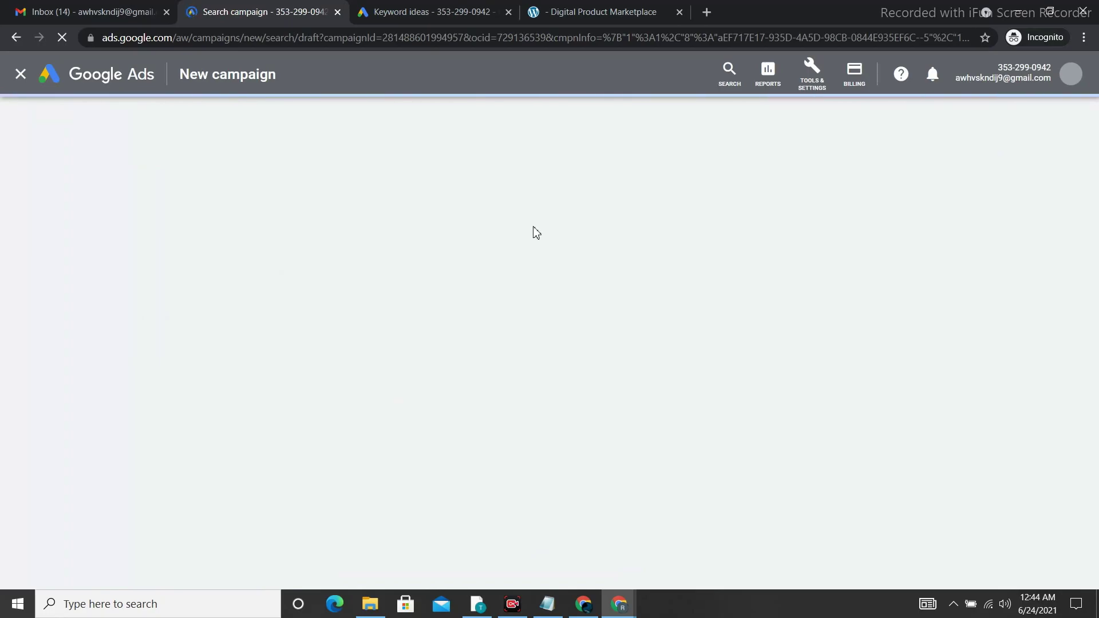
{"action": "left_click", "coordinate": [561, 8]}
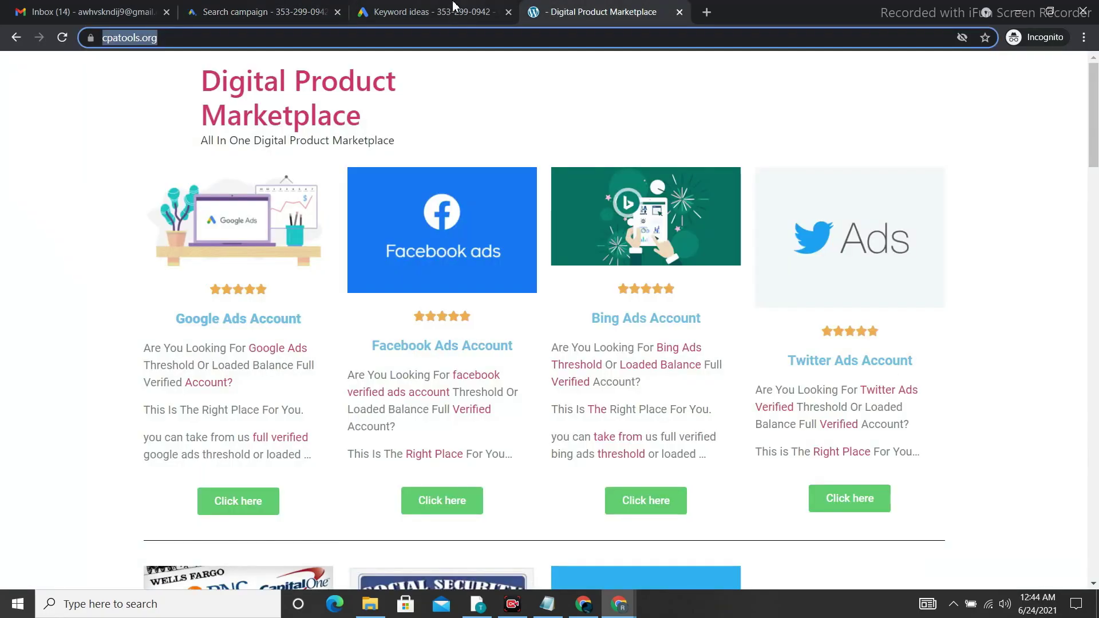
{"action": "left_click", "coordinate": [476, 6]}
{"action": "left_click", "coordinate": [286, 11]}
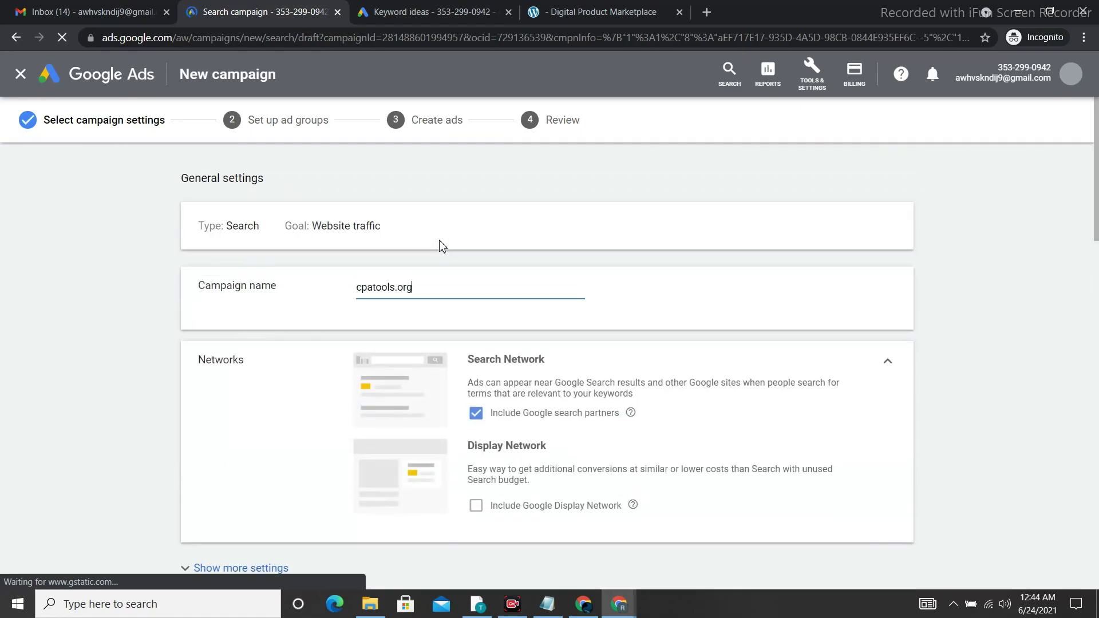
Step: Save the draft's campaign settings, continue to the ad group setup and look through the keyword list of Ad group 1
{"action": "scroll", "coordinate": [437, 332], "scroll_direction": "down", "scroll_amount": 5}
{"action": "scroll", "coordinate": [436, 332], "scroll_direction": "down", "scroll_amount": 16}
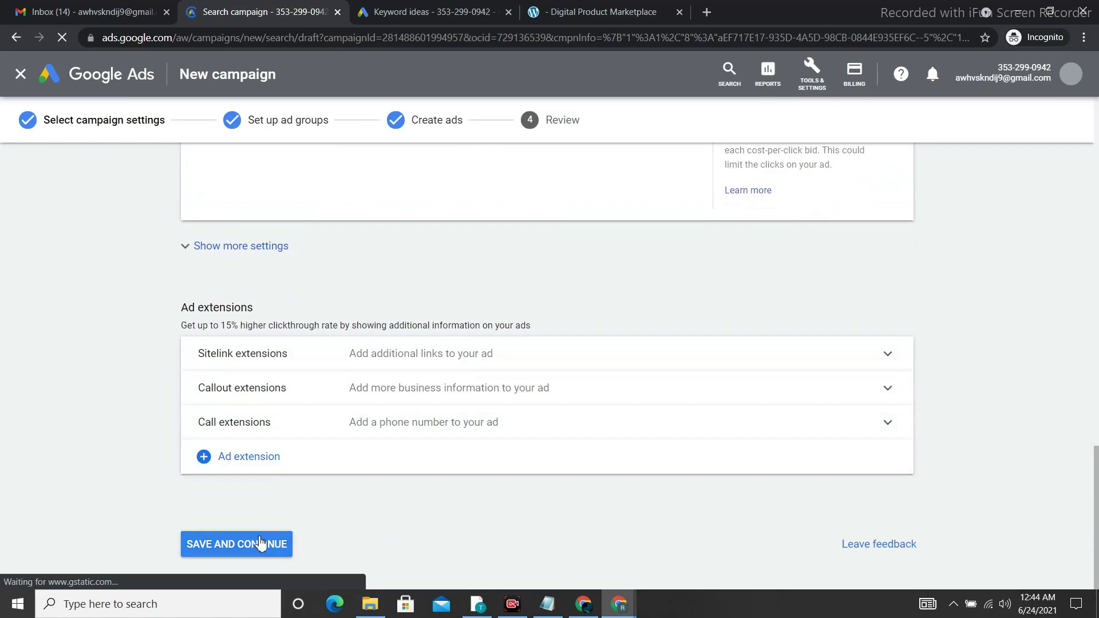
{"action": "left_click", "coordinate": [261, 544]}
{"action": "scroll", "coordinate": [385, 331], "scroll_direction": "down", "scroll_amount": 5}
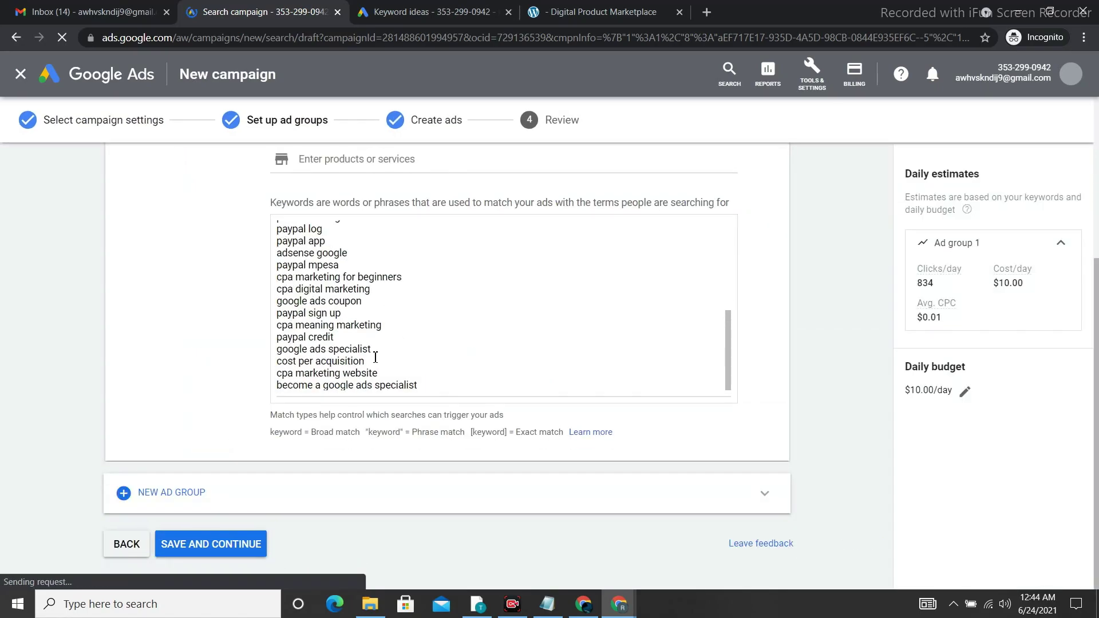
{"action": "scroll", "coordinate": [365, 348], "scroll_direction": "up", "scroll_amount": 10}
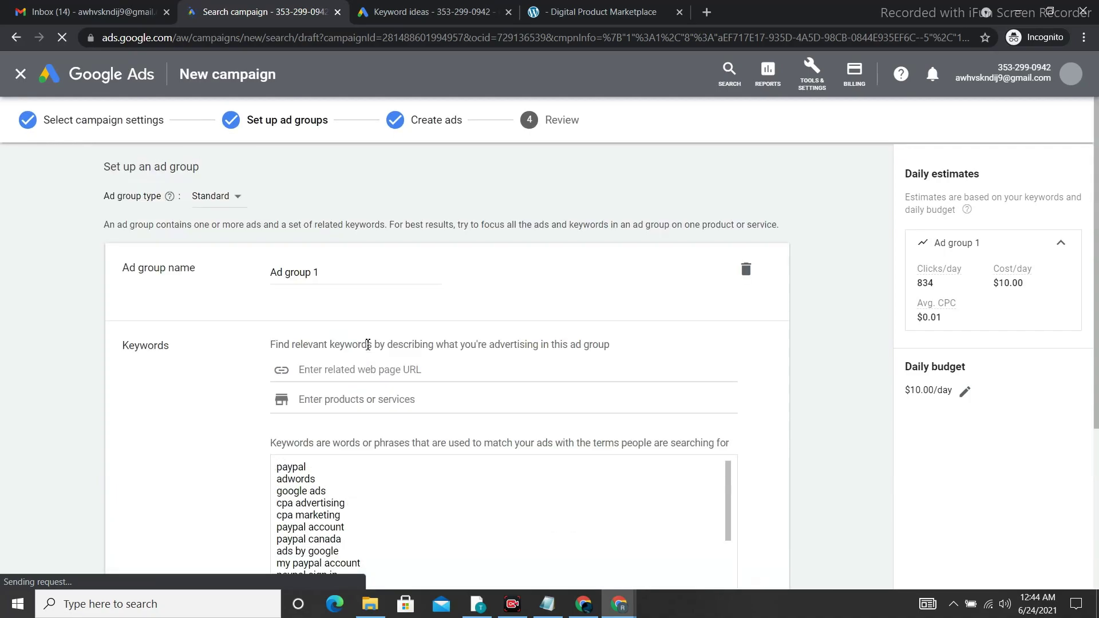
Step: Save Ad group 1 and its existing responsive search ad, continuing to the campaign review
{"action": "scroll", "coordinate": [375, 346], "scroll_direction": "down", "scroll_amount": 5}
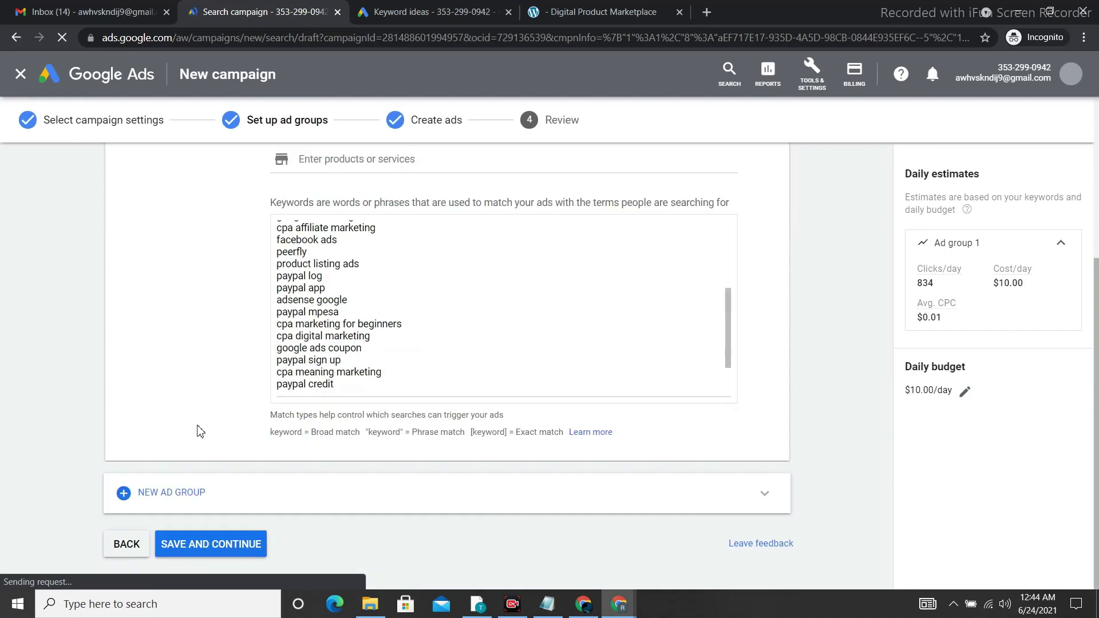
{"action": "left_click", "coordinate": [206, 544]}
{"action": "left_click", "coordinate": [258, 440]}
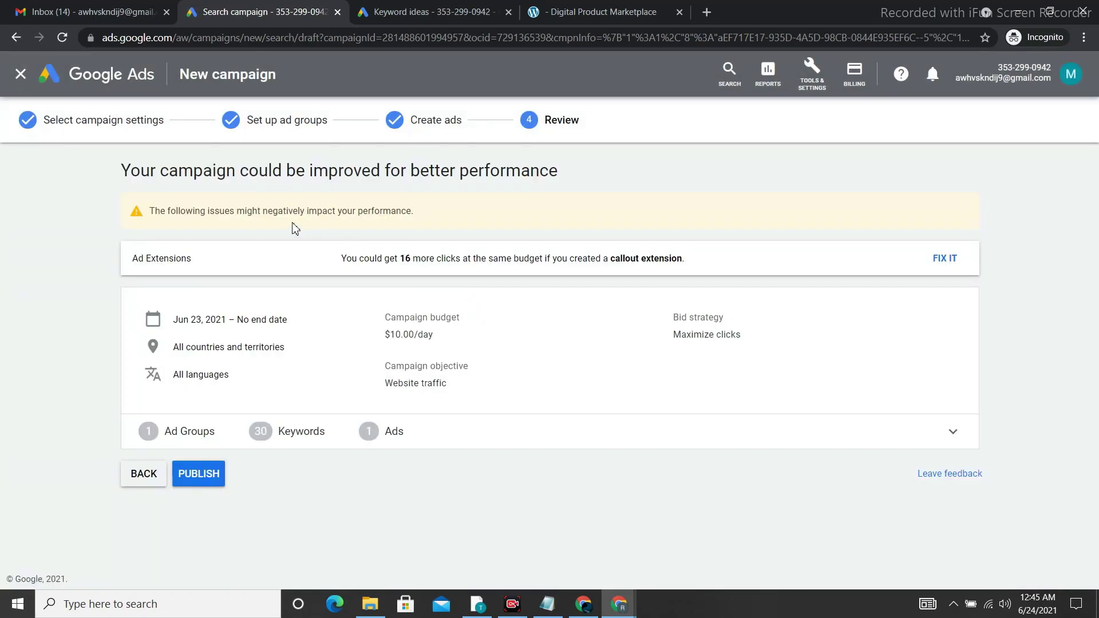
Step: Read the review's ad extension suggestion and open the fix for the missing callout extension
{"action": "left_click_drag", "start_coordinate": [289, 211], "coordinate": [148, 211]}
{"action": "left_click_drag", "start_coordinate": [625, 258], "coordinate": [654, 258]}
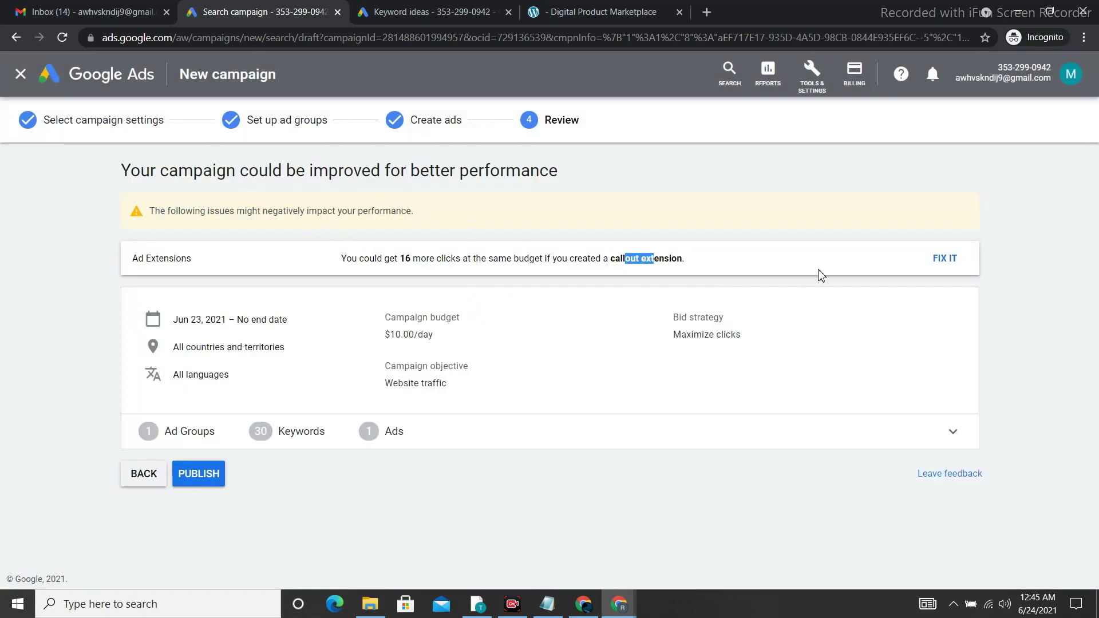
{"action": "left_click_drag", "start_coordinate": [513, 260], "coordinate": [556, 260]}
{"action": "left_click", "coordinate": [552, 261]}
{"action": "left_click_drag", "start_coordinate": [413, 258], "coordinate": [515, 259]}
{"action": "left_click", "coordinate": [945, 258]}
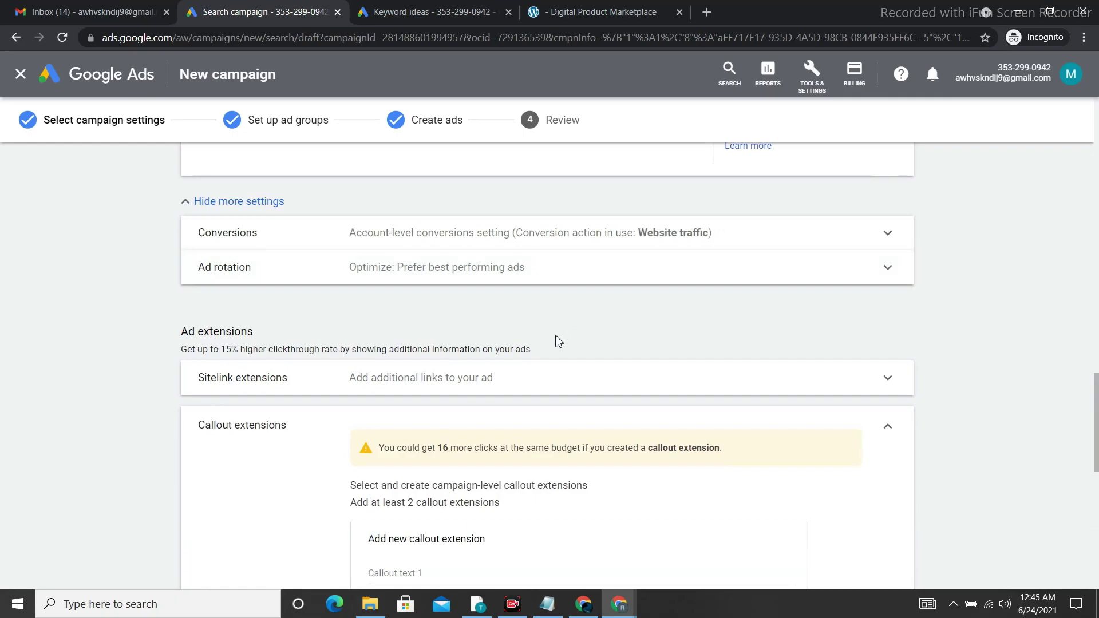
Step: Enter "Digital Product Market" as callout text 1 of the new callout extension
{"action": "left_click", "coordinate": [460, 307]}
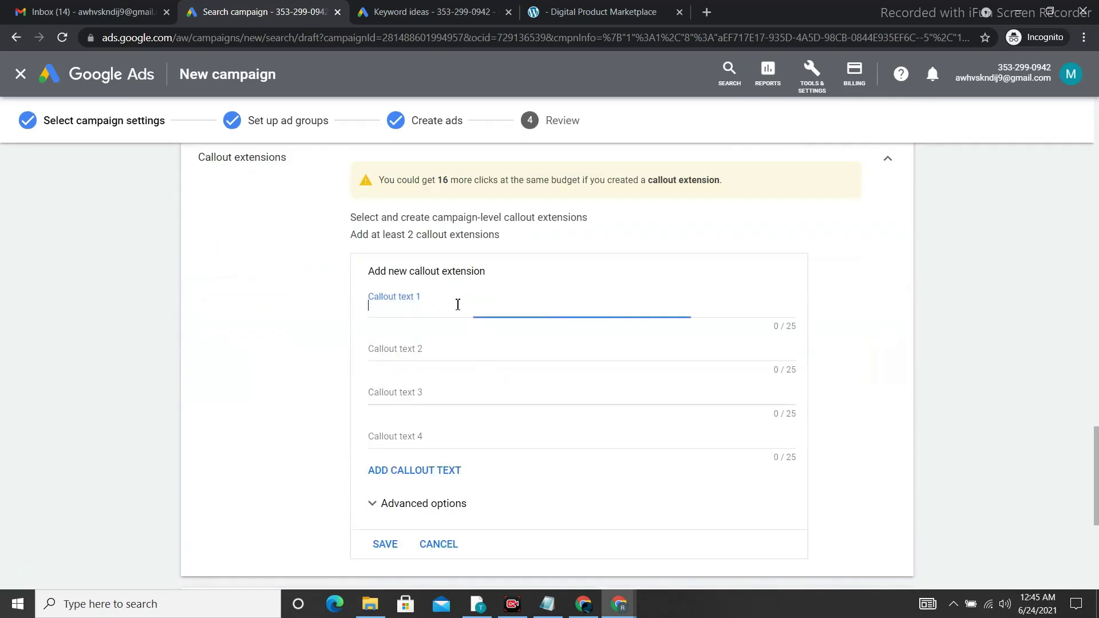
{"action": "scroll", "coordinate": [473, 378], "scroll_direction": "down", "scroll_amount": 3}
{"action": "scroll", "coordinate": [461, 394], "scroll_direction": "up", "scroll_amount": 3}
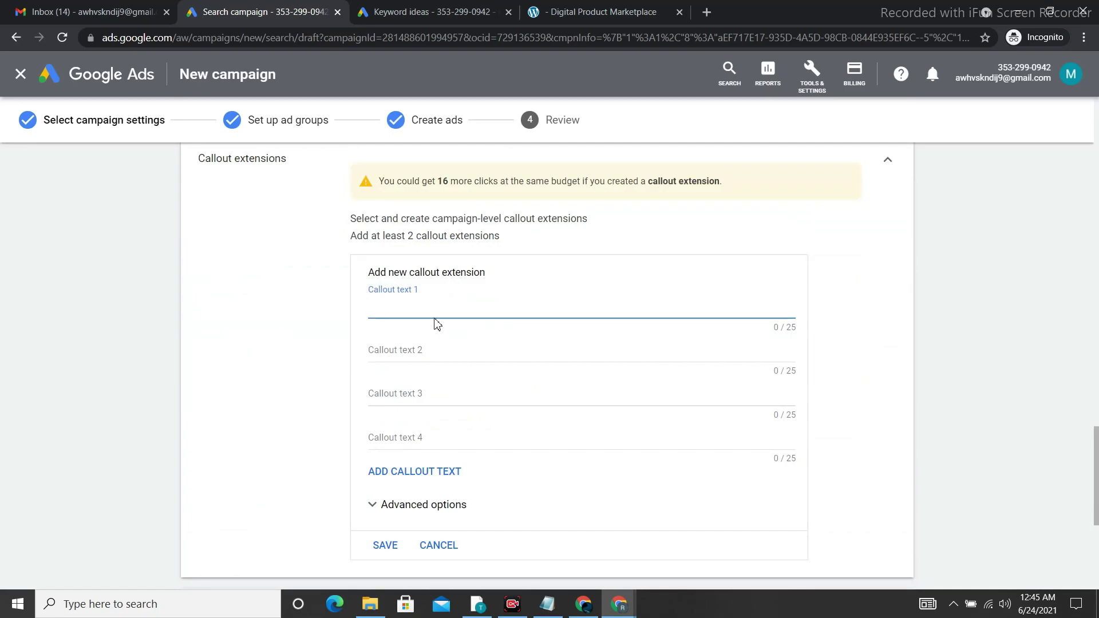
{"action": "scroll", "coordinate": [436, 324], "scroll_direction": "down", "scroll_amount": 3}
{"action": "scroll", "coordinate": [434, 367], "scroll_direction": "up", "scroll_amount": 3}
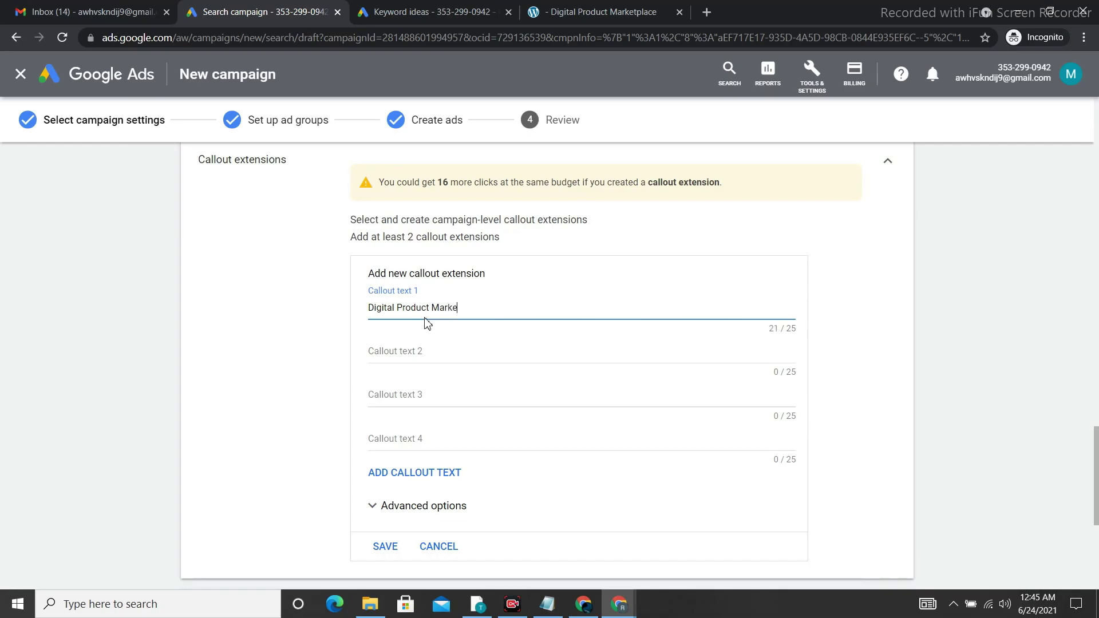
{"action": "type", "text": "lace"}
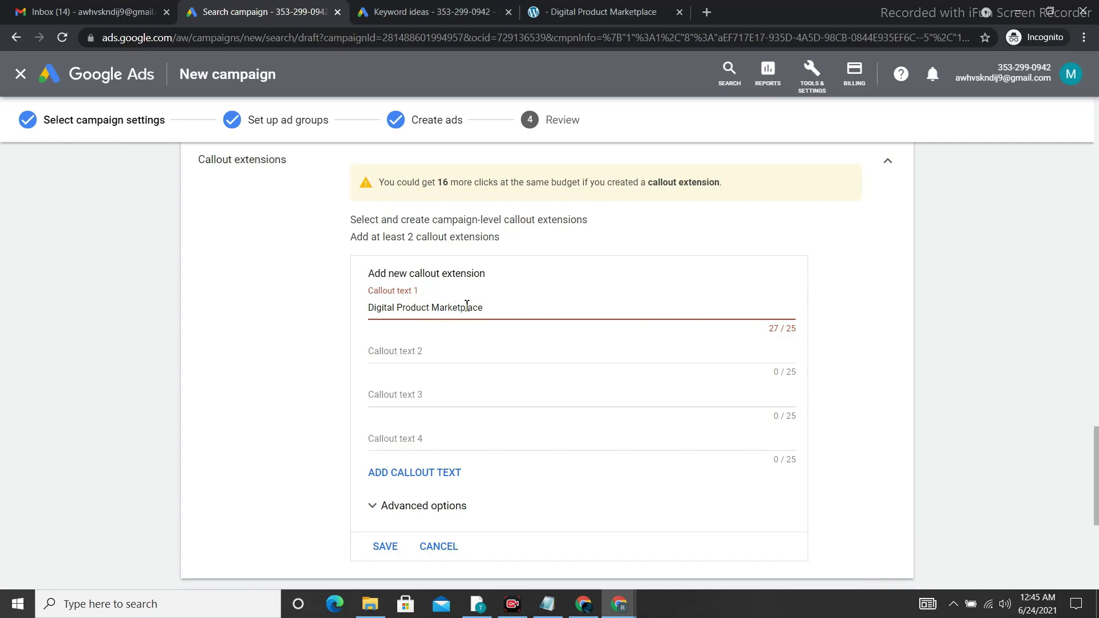
{"action": "left_click_drag", "start_coordinate": [462, 305], "coordinate": [540, 305]}
{"action": "key", "text": "BackSpace"}
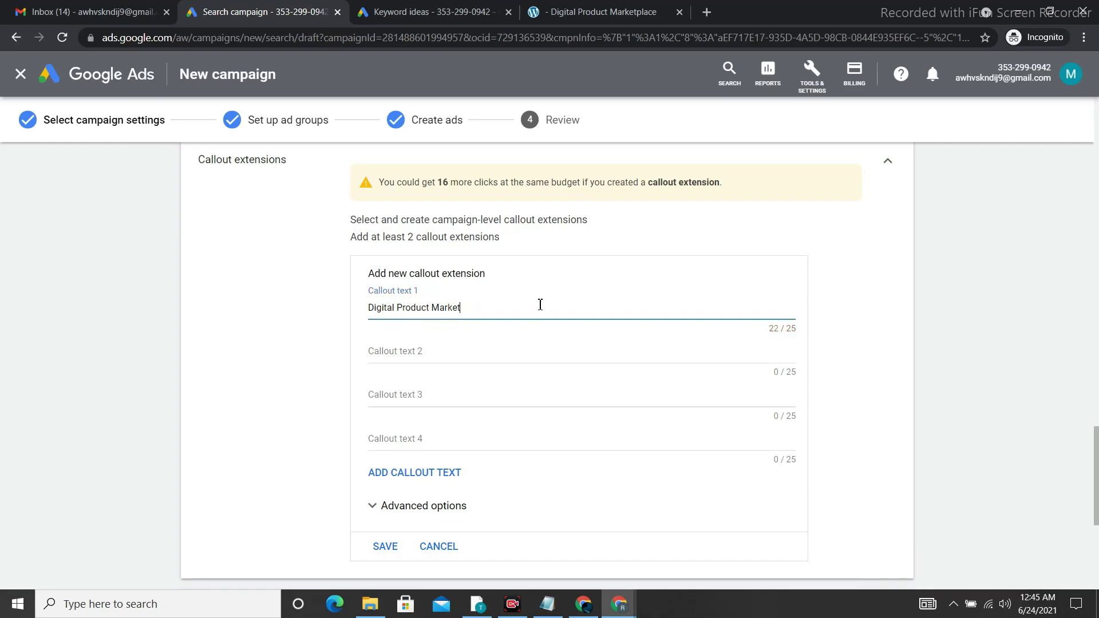
Step: Enter "Full Verified Account Ser" as callout text 2 and "Digital Service Provider" as callout text 3, and save the callout extensions
{"action": "left_click", "coordinate": [436, 357]}
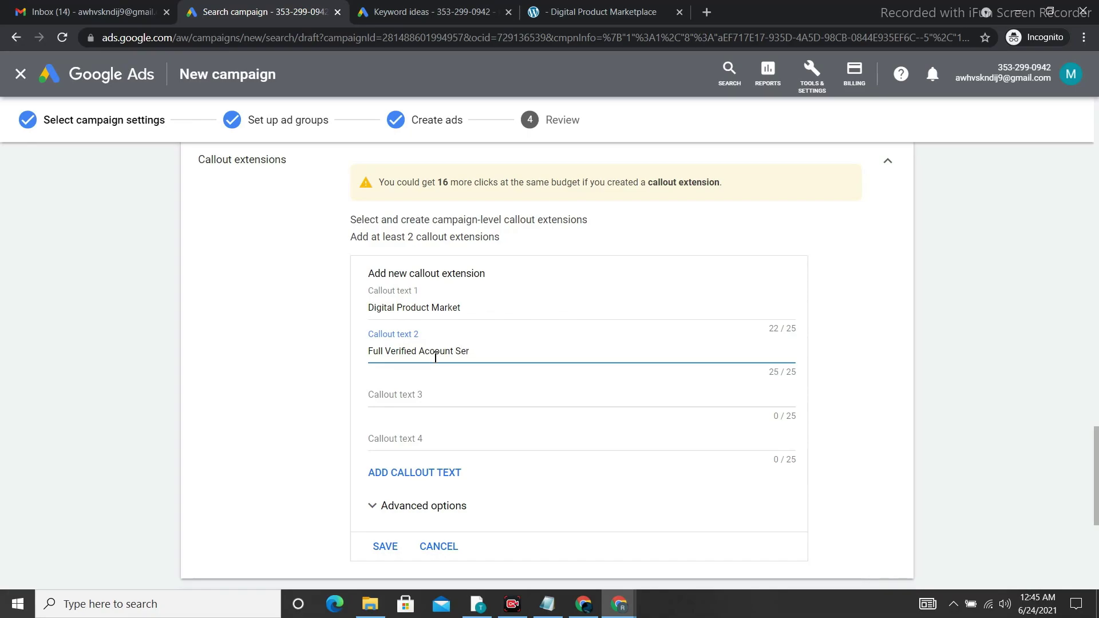
{"action": "left_click", "coordinate": [418, 395]}
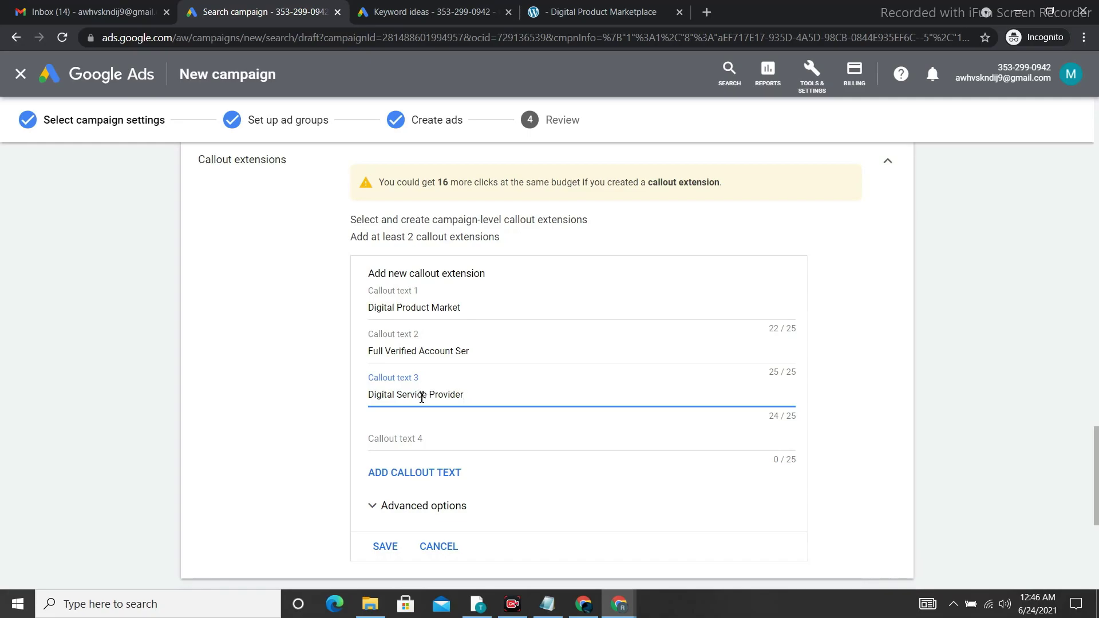
{"action": "scroll", "coordinate": [412, 435], "scroll_direction": "down", "scroll_amount": 2}
{"action": "left_click", "coordinate": [384, 458]}
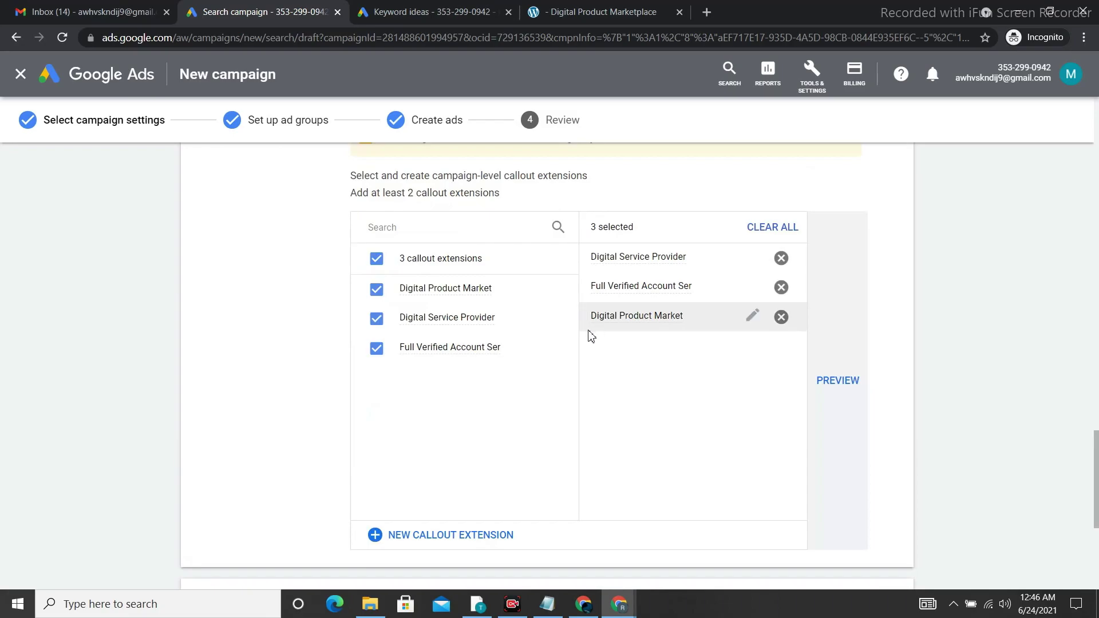
Step: Look over the saved callout extensions and other extension types, filtering the callouts by "g" and clearing the filter
{"action": "scroll", "coordinate": [582, 339], "scroll_direction": "up", "scroll_amount": 2}
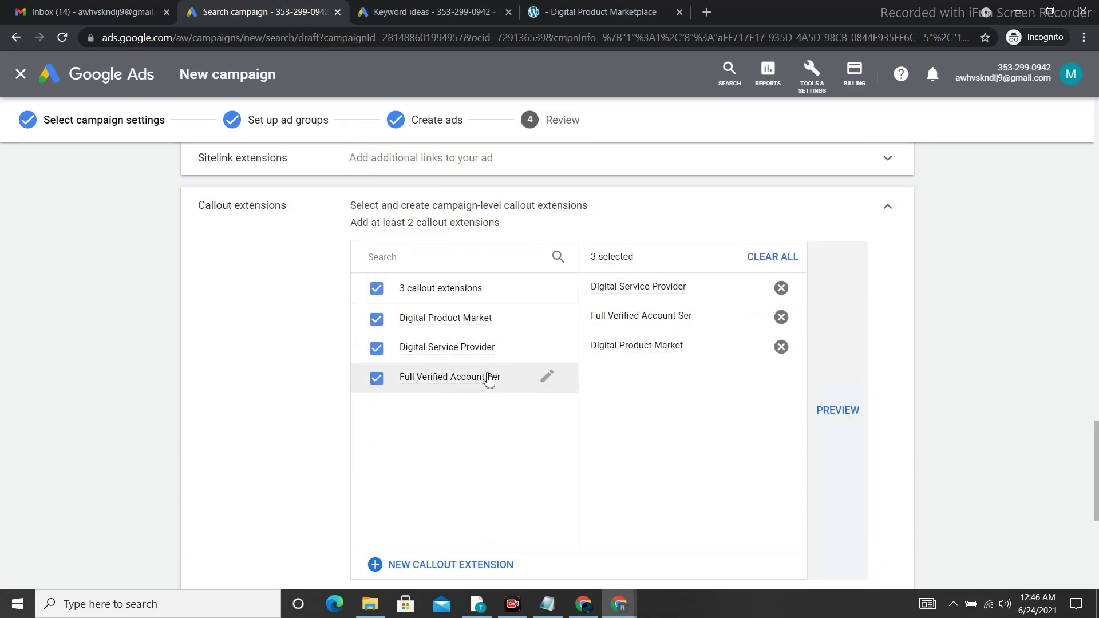
{"action": "scroll", "coordinate": [458, 381], "scroll_direction": "down", "scroll_amount": 5}
{"action": "scroll", "coordinate": [453, 355], "scroll_direction": "up", "scroll_amount": 6}
{"action": "left_click", "coordinate": [460, 350]}
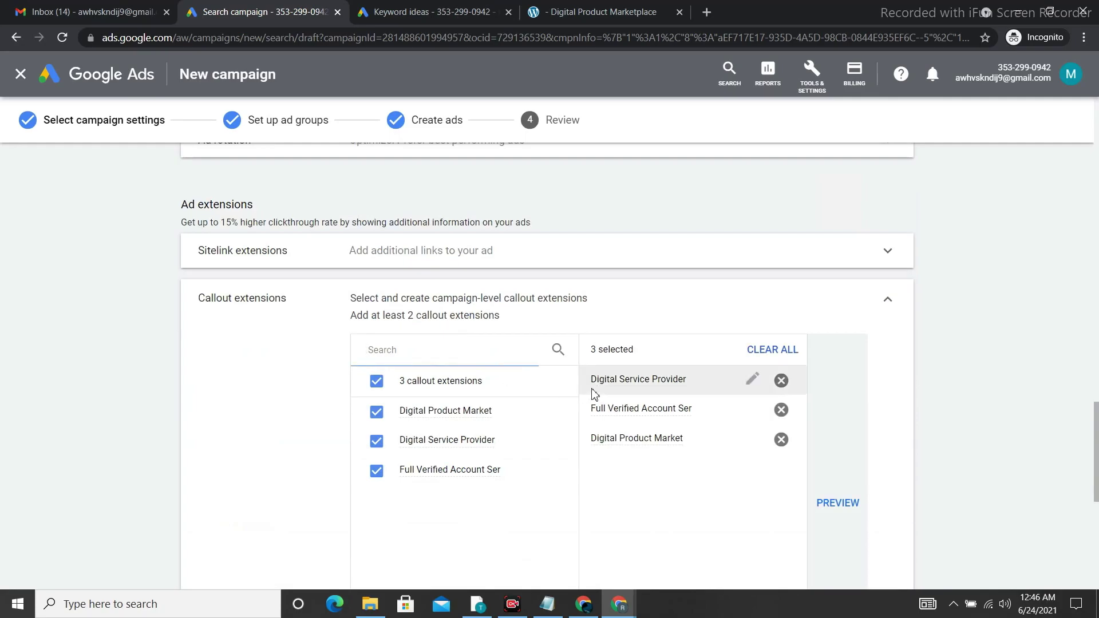
{"action": "type", "text": "g"}
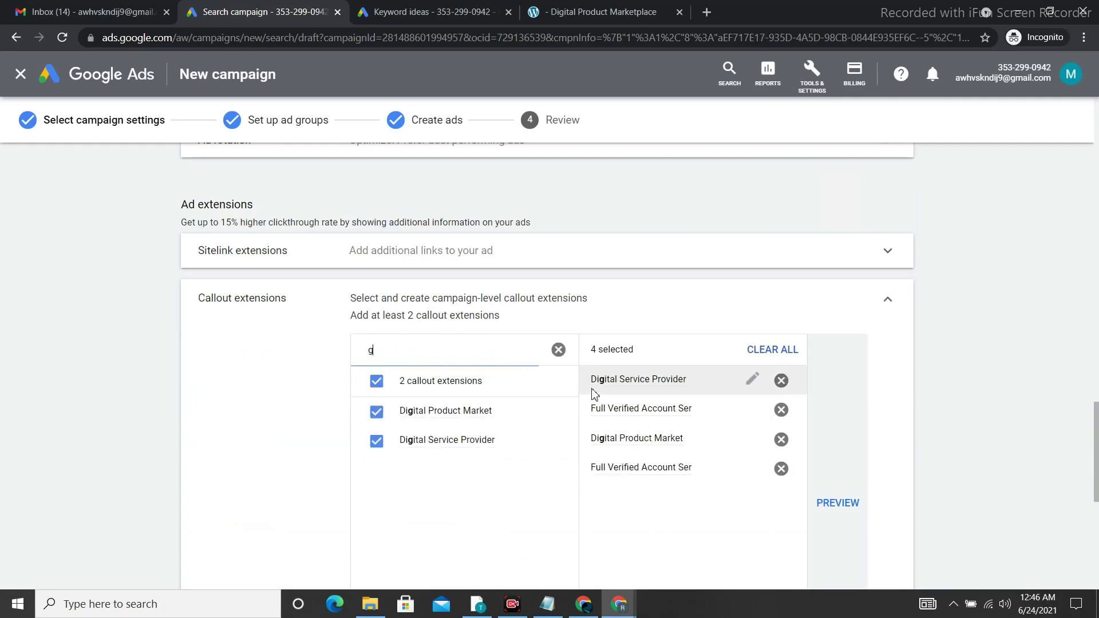
{"action": "left_click", "coordinate": [558, 350]}
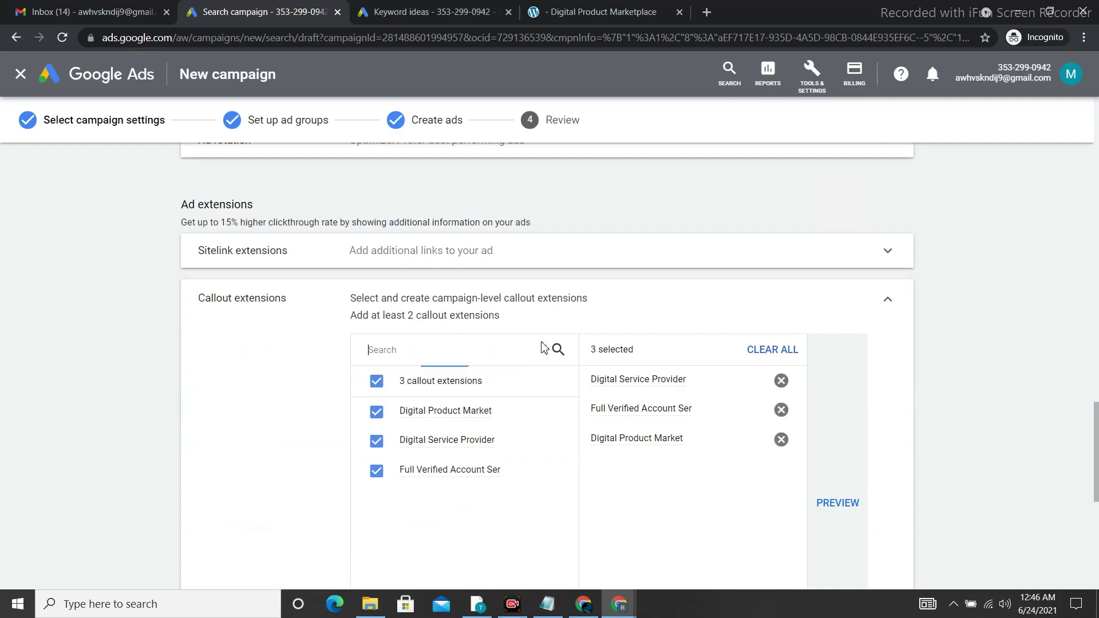
{"action": "scroll", "coordinate": [540, 439], "scroll_direction": "down", "scroll_amount": 6}
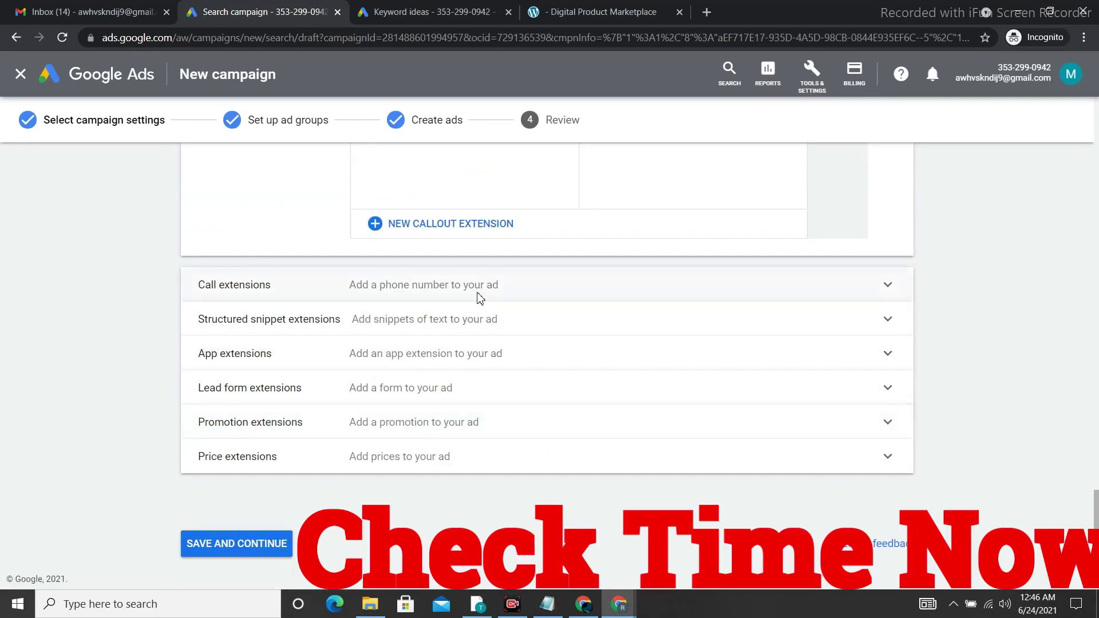
{"action": "scroll", "coordinate": [640, 281], "scroll_direction": "up", "scroll_amount": 6}
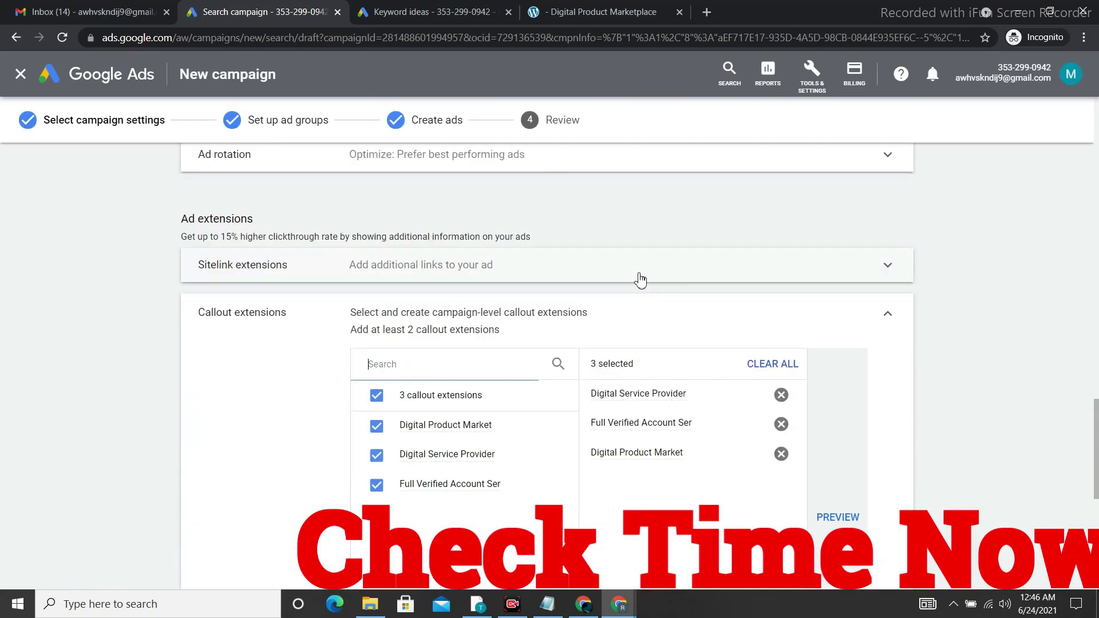
Step: Save the campaign settings, ad group and ad, and publish the cpatools.org campaign
{"action": "left_click", "coordinate": [886, 315]}
{"action": "scroll", "coordinate": [473, 360], "scroll_direction": "down", "scroll_amount": 2}
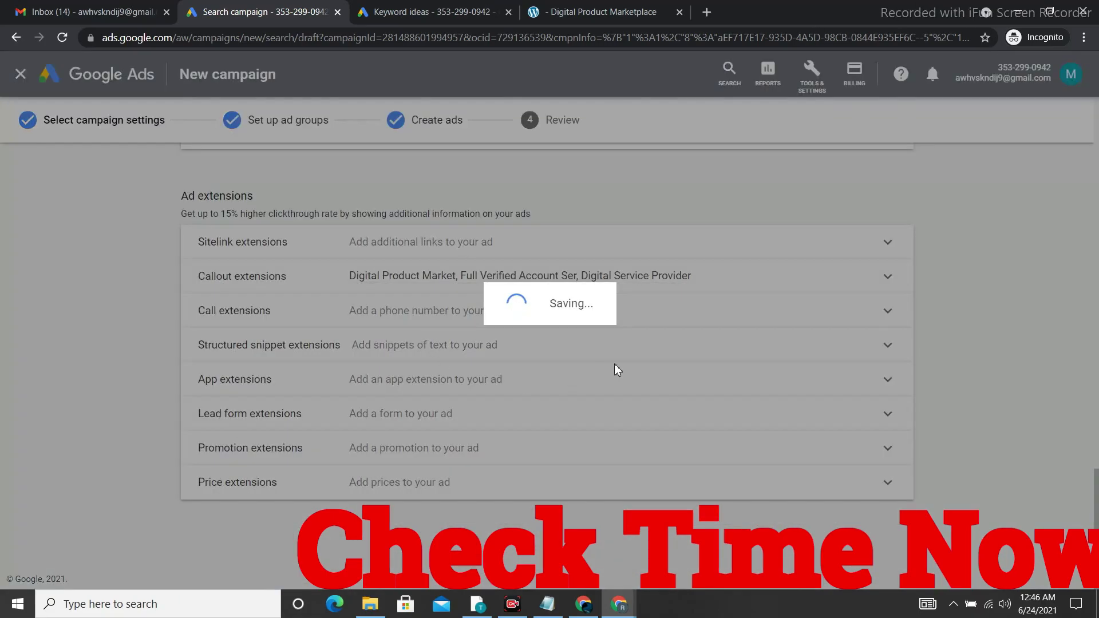
{"action": "scroll", "coordinate": [563, 388], "scroll_direction": "down", "scroll_amount": 2}
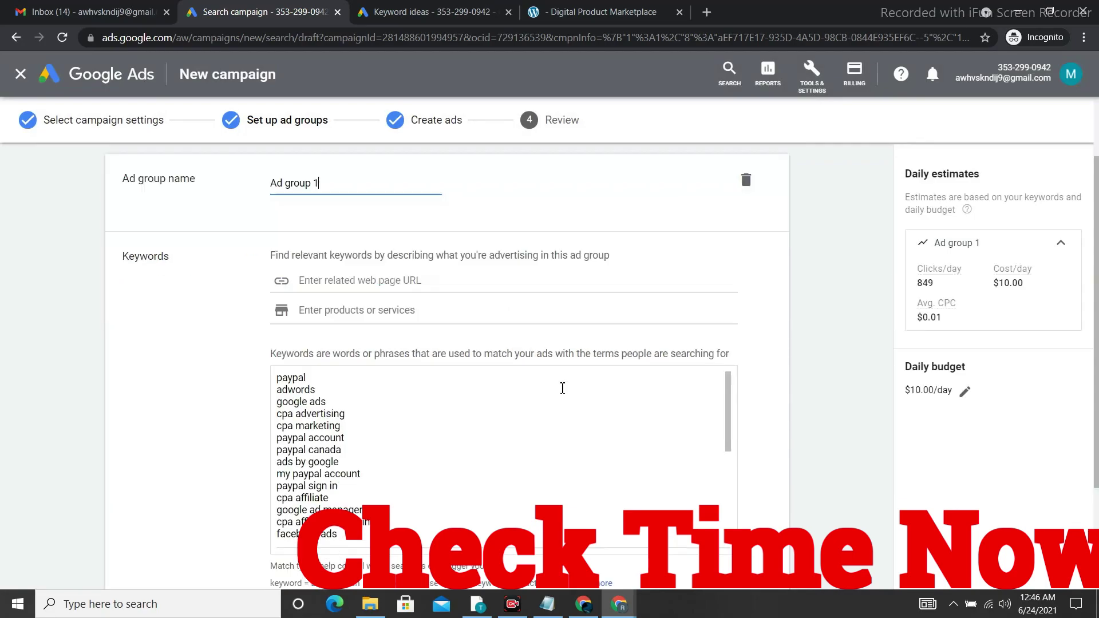
{"action": "scroll", "coordinate": [454, 462], "scroll_direction": "down", "scroll_amount": 5}
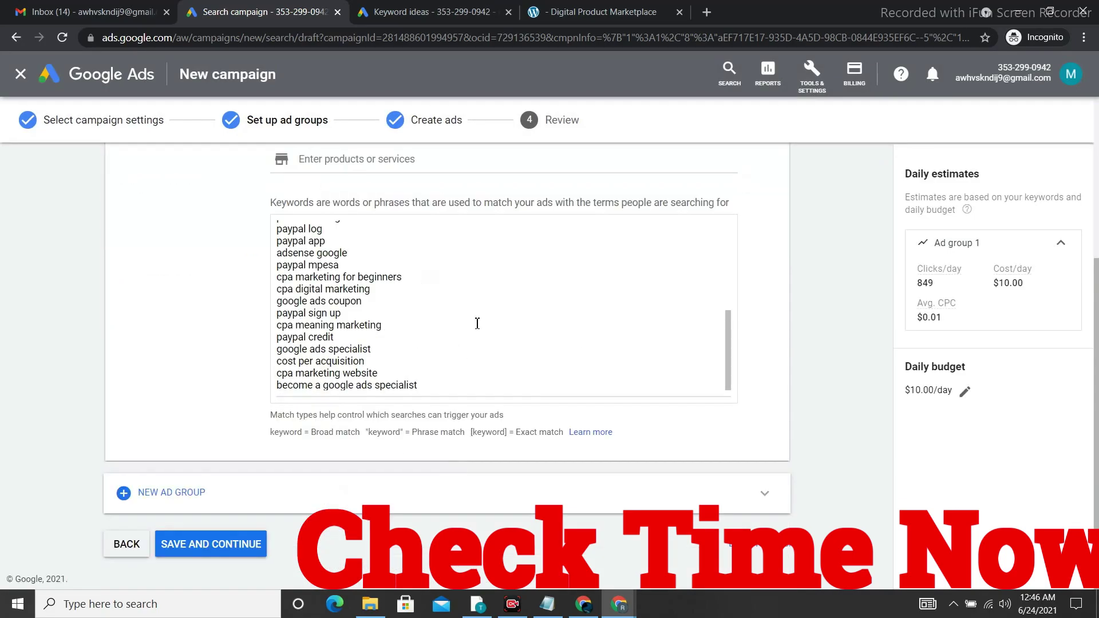
{"action": "left_click", "coordinate": [243, 545]}
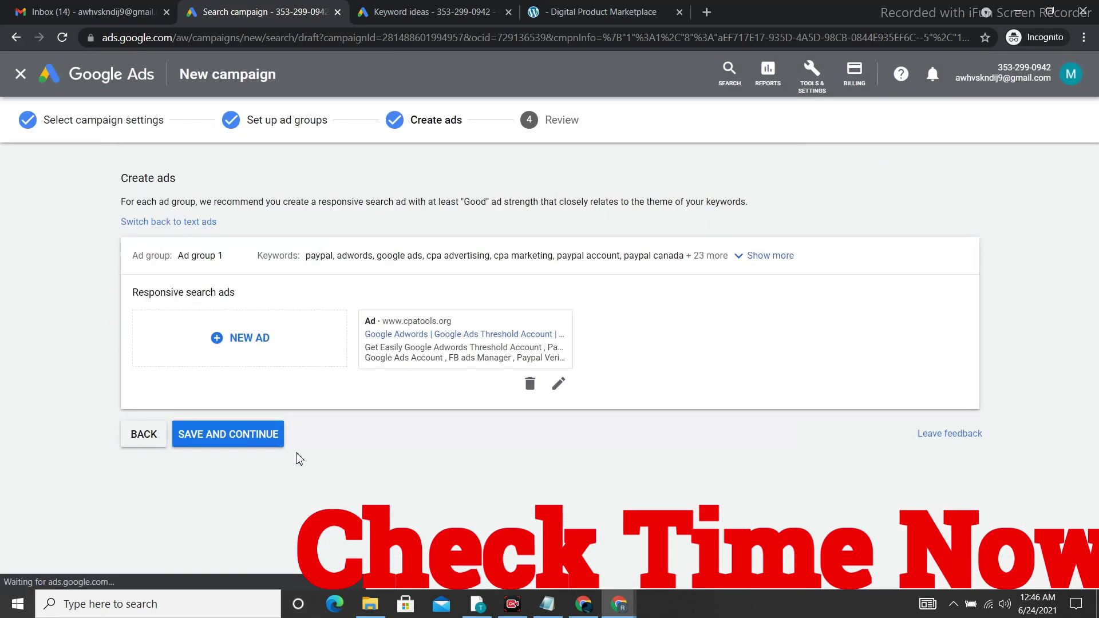
{"action": "left_click", "coordinate": [252, 435]}
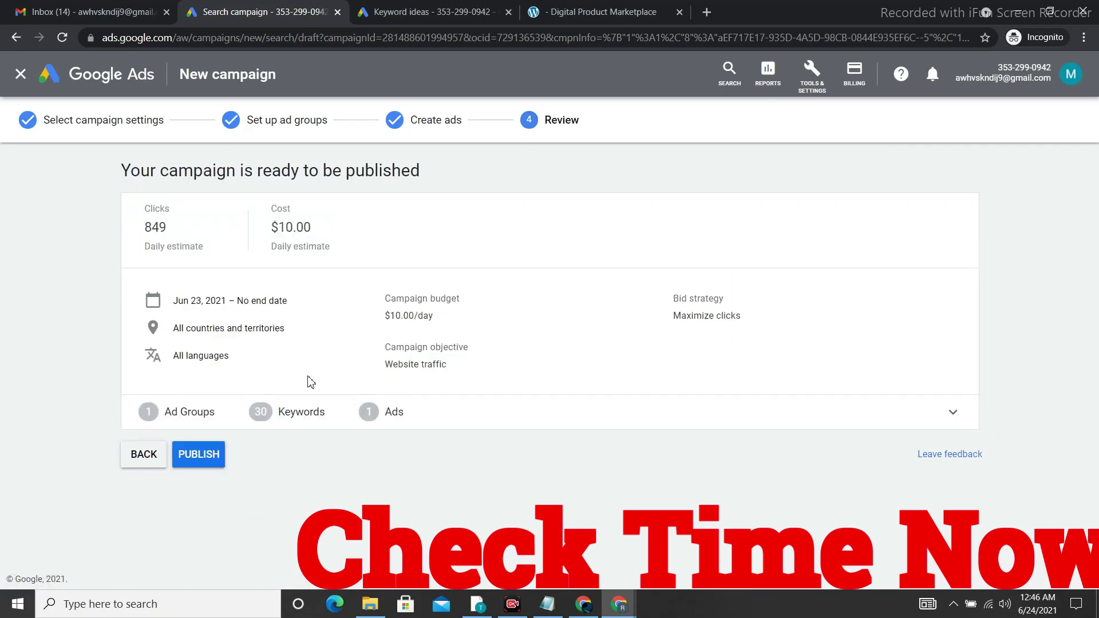
{"action": "left_click", "coordinate": [208, 458]}
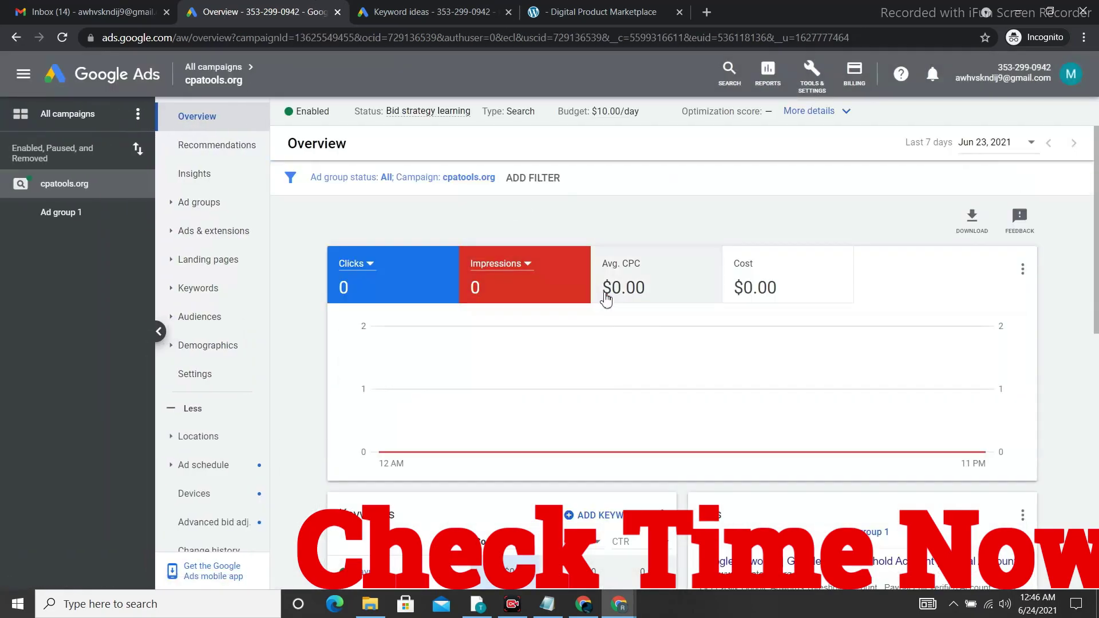
Step: Add Avg. CPC and Cost to the campaign overview chart and look through the keywords, ad and locations summaries
{"action": "left_click", "coordinate": [605, 299]}
{"action": "left_click", "coordinate": [744, 286]}
{"action": "scroll", "coordinate": [554, 338], "scroll_direction": "down", "scroll_amount": 6}
{"action": "scroll", "coordinate": [555, 338], "scroll_direction": "up", "scroll_amount": 3}
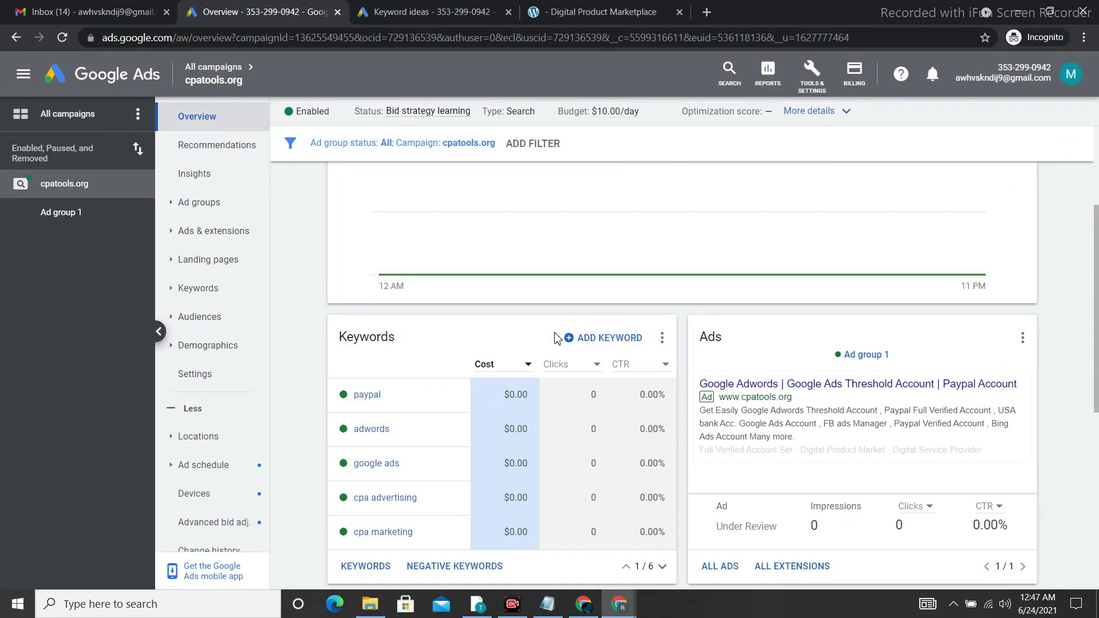
{"action": "scroll", "coordinate": [554, 337], "scroll_direction": "down", "scroll_amount": 7}
{"action": "scroll", "coordinate": [545, 343], "scroll_direction": "up", "scroll_amount": 3}
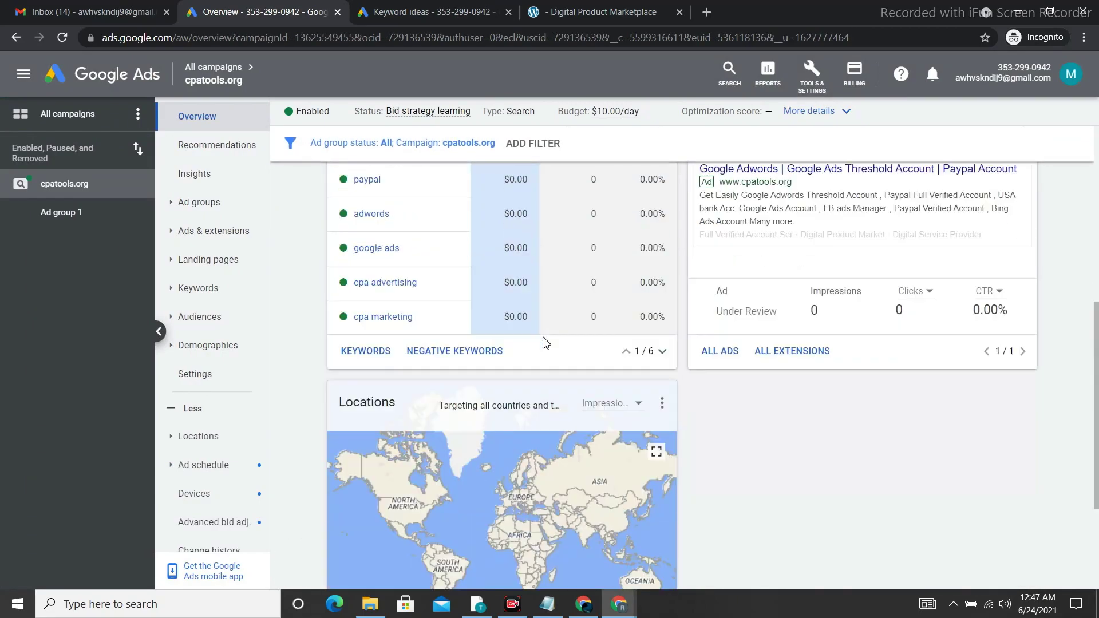
{"action": "scroll", "coordinate": [545, 342], "scroll_direction": "up", "scroll_amount": 2}
{"action": "mouse_move", "coordinate": [897, 317]}
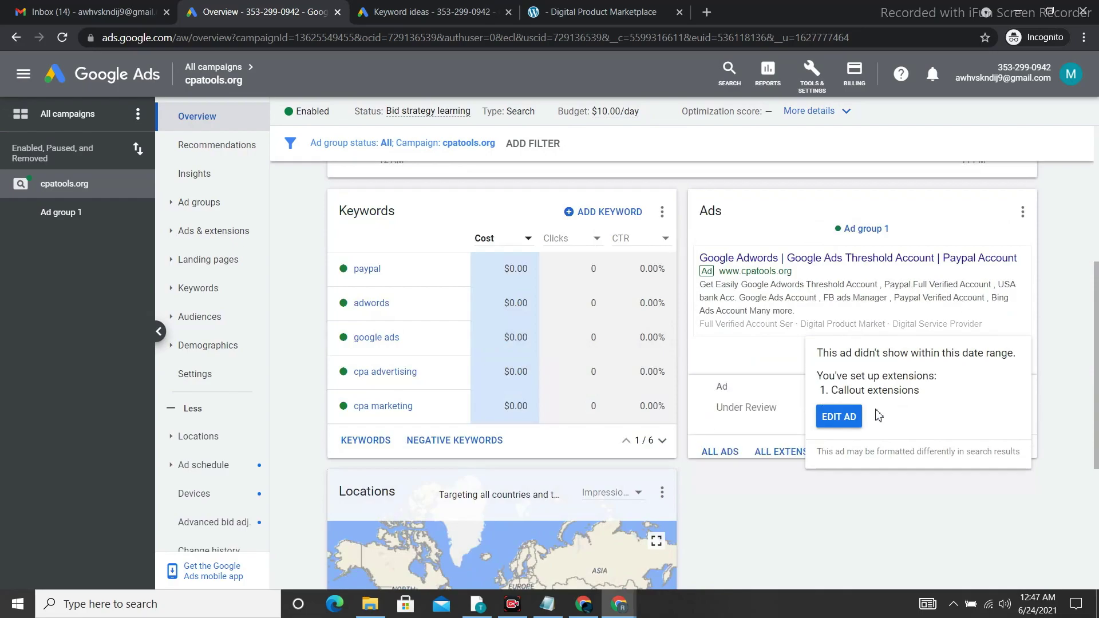
{"action": "scroll", "coordinate": [928, 351], "scroll_direction": "up", "scroll_amount": 5}
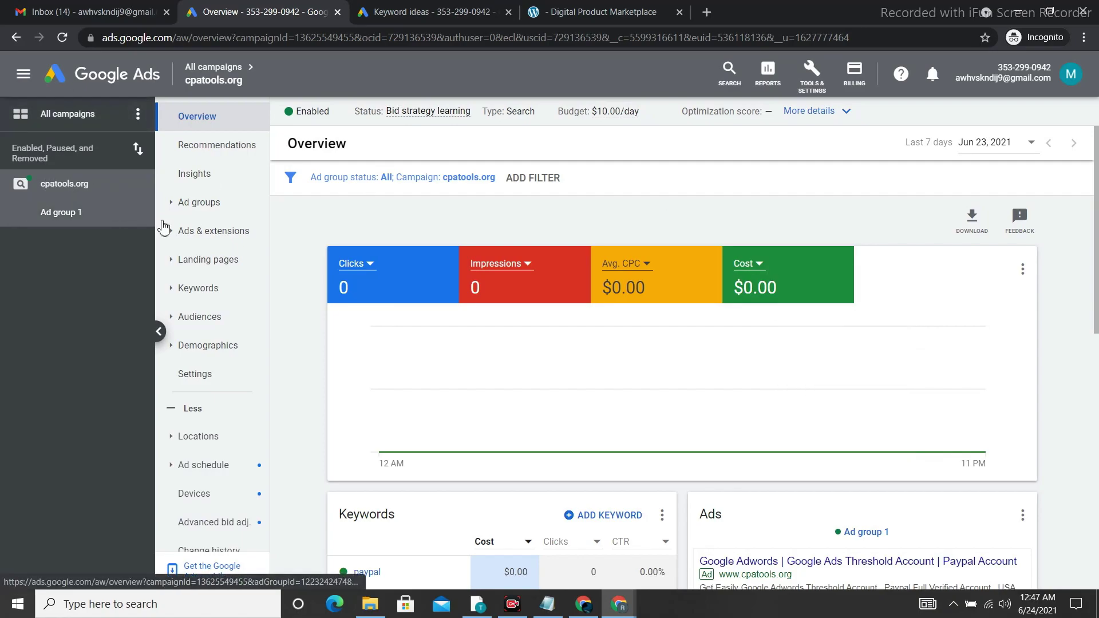
{"action": "scroll", "coordinate": [401, 344], "scroll_direction": "down", "scroll_amount": 10}
Step: Open the campaign's list of ads and check the review status of the responsive search ad
{"action": "left_click", "coordinate": [203, 232]}
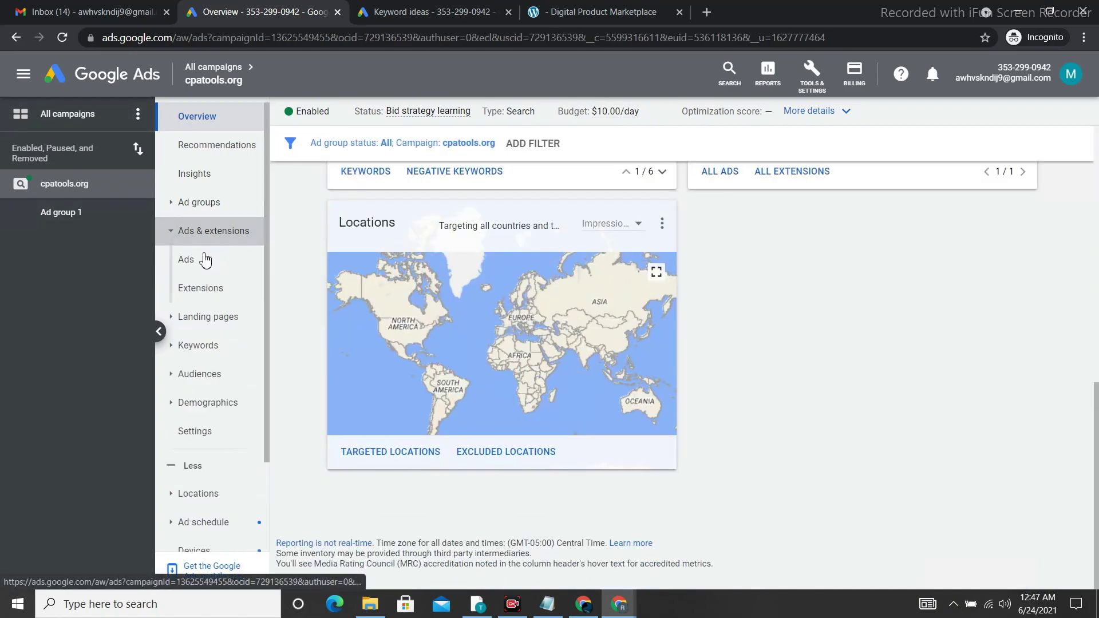
{"action": "left_click", "coordinate": [207, 257]}
{"action": "scroll", "coordinate": [650, 302], "scroll_direction": "up", "scroll_amount": 5}
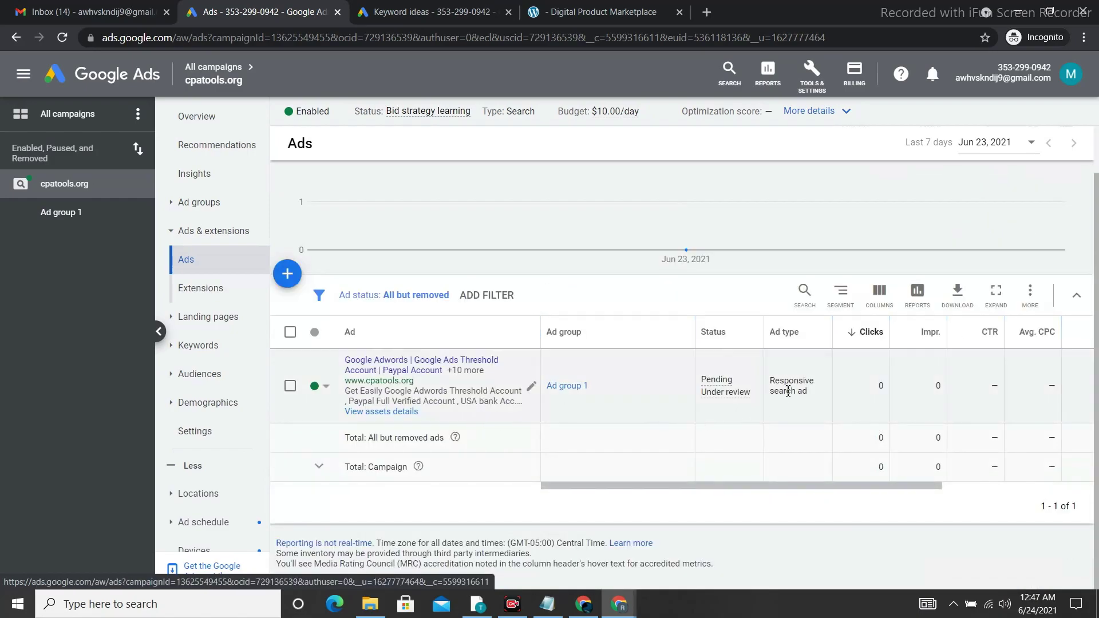
{"action": "mouse_move", "coordinate": [722, 397]}
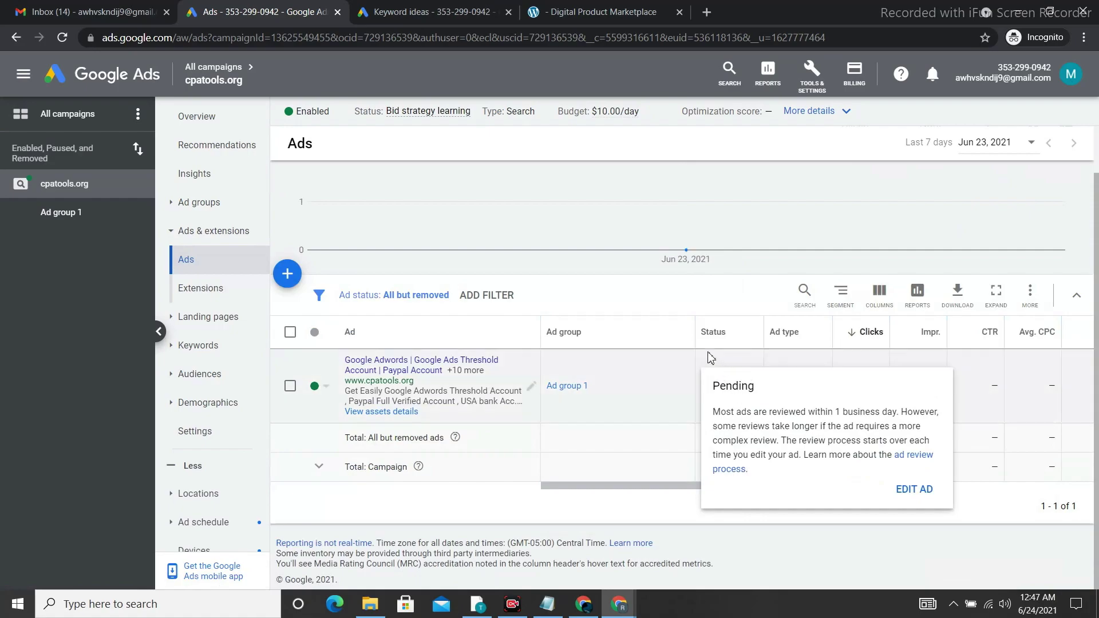
Step: Check the account's balance and payment threshold in the billing summary and return to the campaign's ads
{"action": "left_click", "coordinate": [854, 71]}
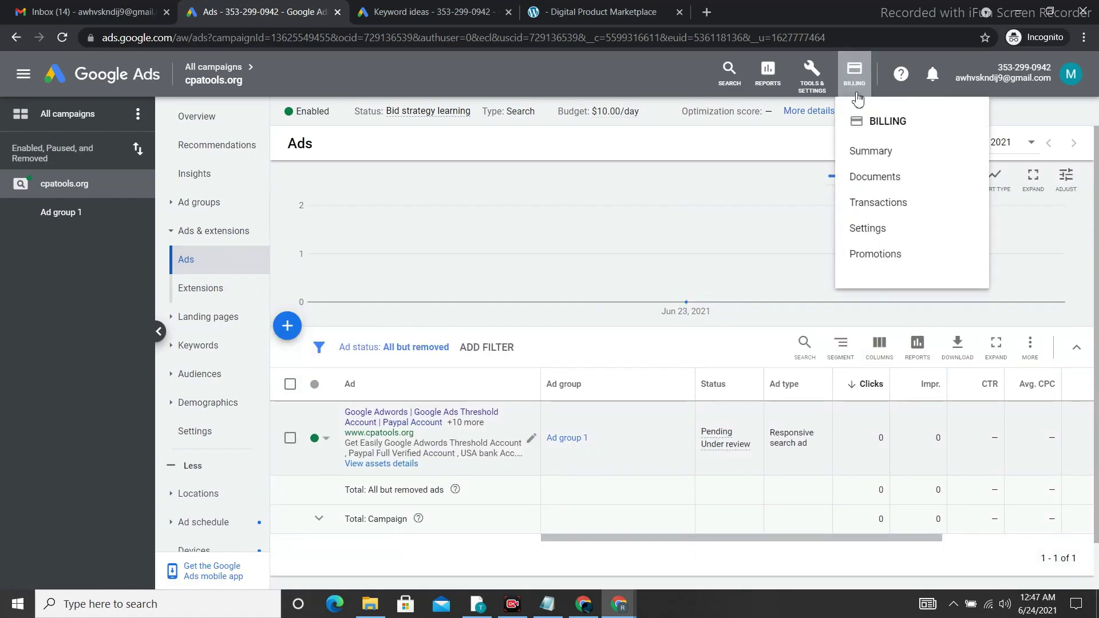
{"action": "left_click", "coordinate": [900, 152]}
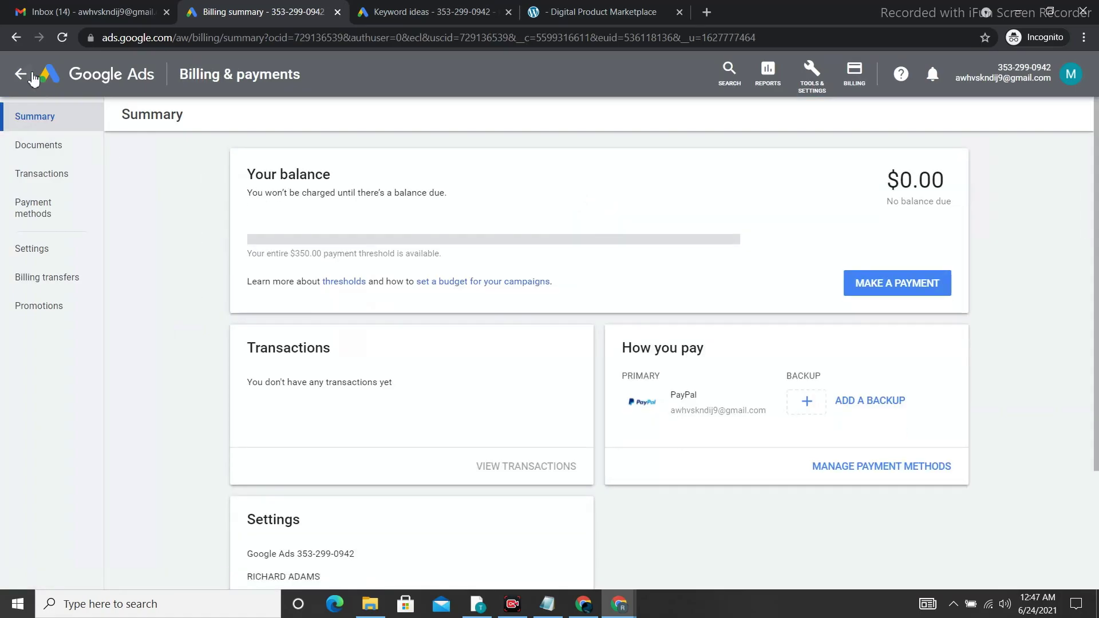
{"action": "left_click", "coordinate": [32, 75]}
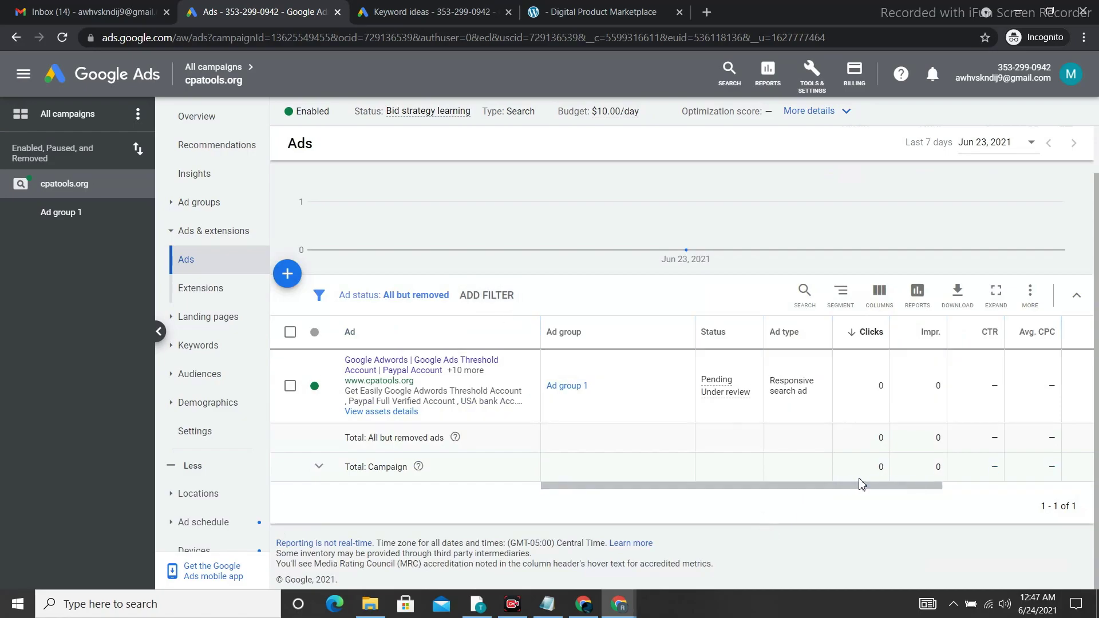
Step: Open the asset details of the responsive search ad in Ad group 1
{"action": "left_click_drag", "start_coordinate": [835, 488], "coordinate": [711, 478]}
{"action": "left_click", "coordinate": [394, 414]}
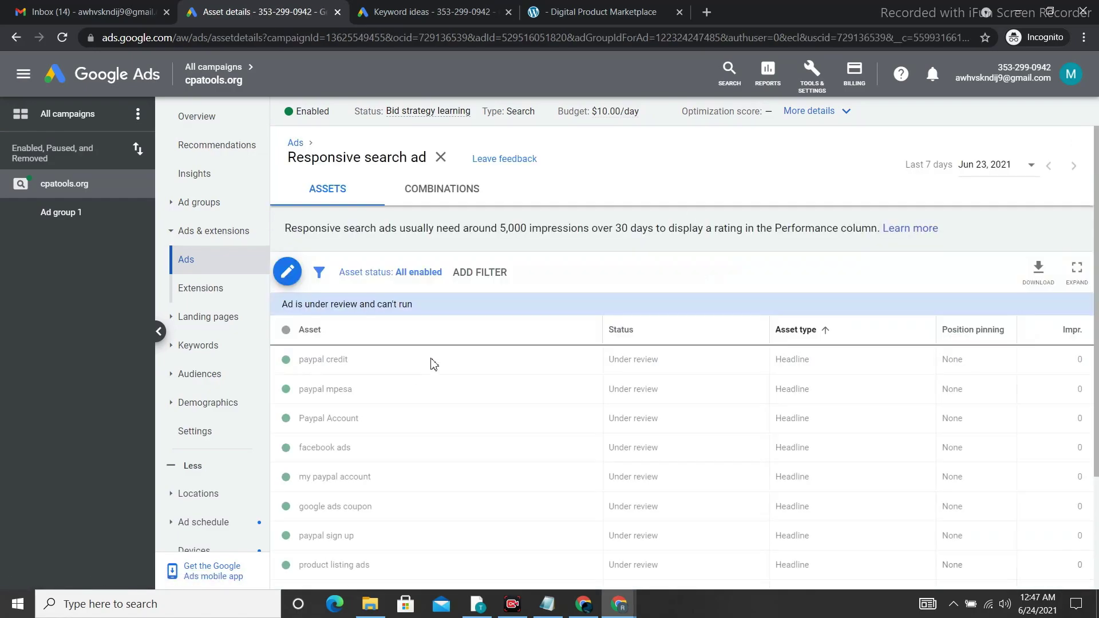
Step: Look through the review status of the responsive search ad's assets and return to the campaign overview
{"action": "scroll", "coordinate": [470, 372], "scroll_direction": "down", "scroll_amount": 2}
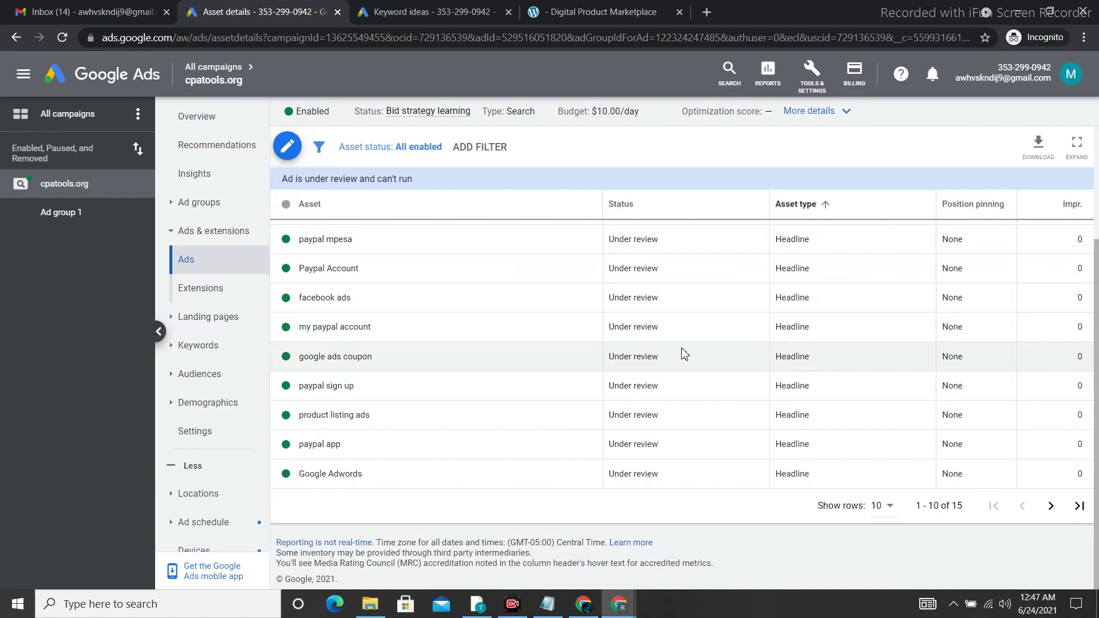
{"action": "scroll", "coordinate": [682, 352], "scroll_direction": "up", "scroll_amount": 2}
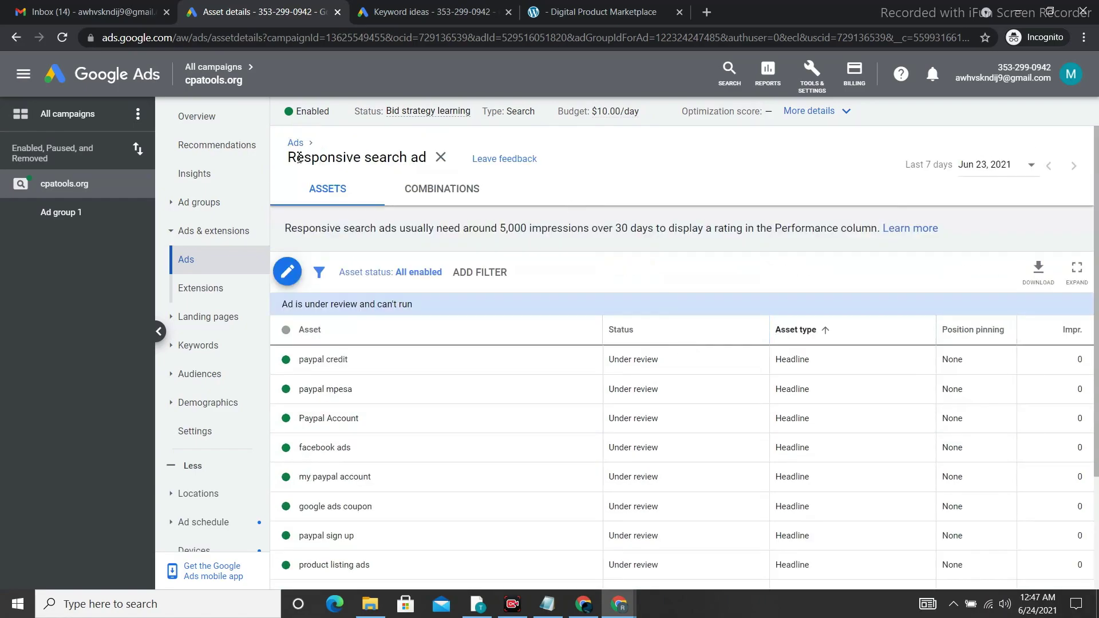
{"action": "left_click", "coordinate": [218, 119]}
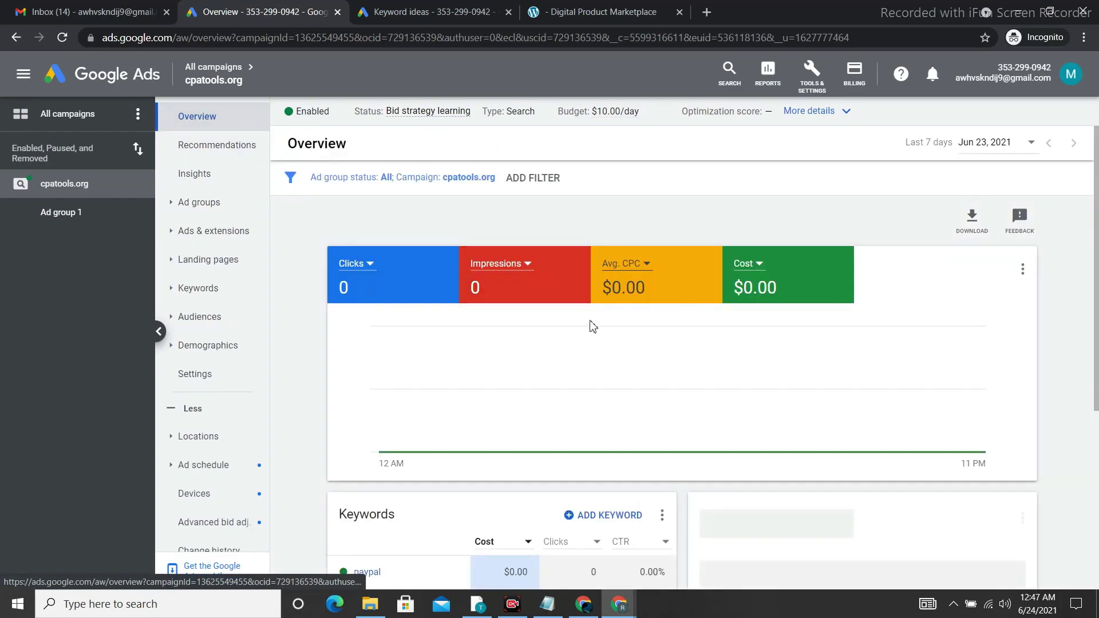
{"action": "scroll", "coordinate": [570, 359], "scroll_direction": "down", "scroll_amount": 5}
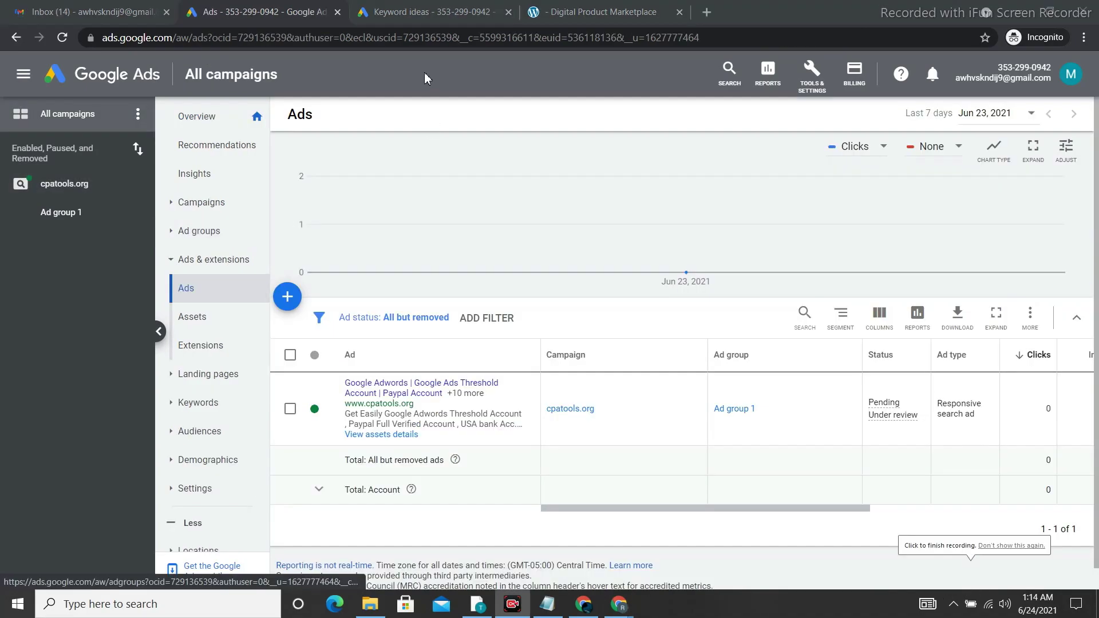
{"action": "left_click", "coordinate": [427, 41]}
{"action": "type", "text": "check "}
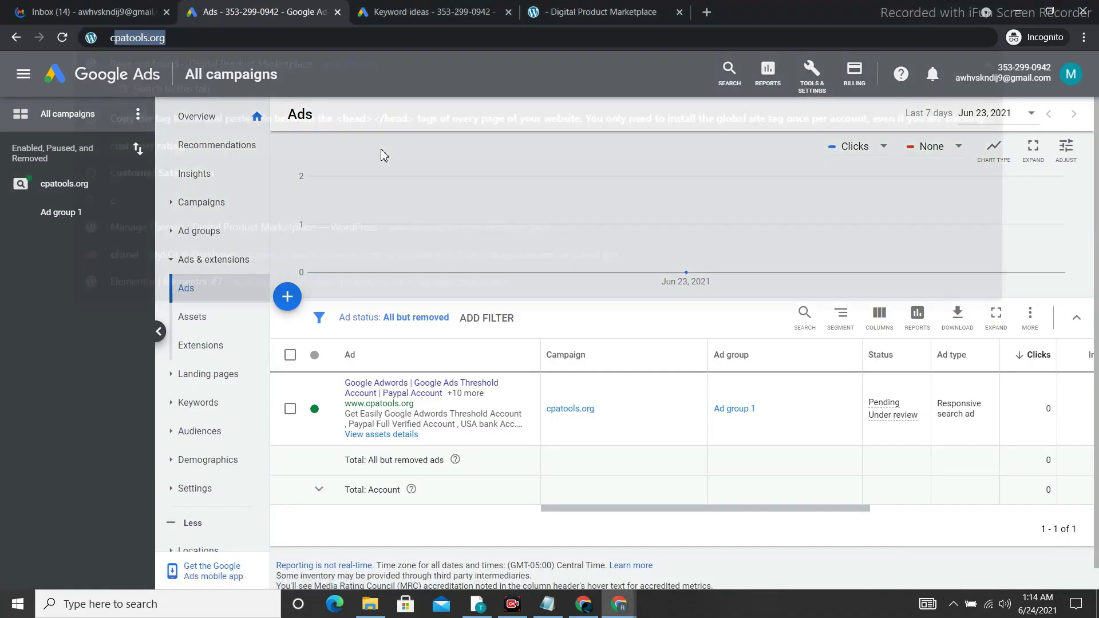
{"action": "type", "text": "her"}
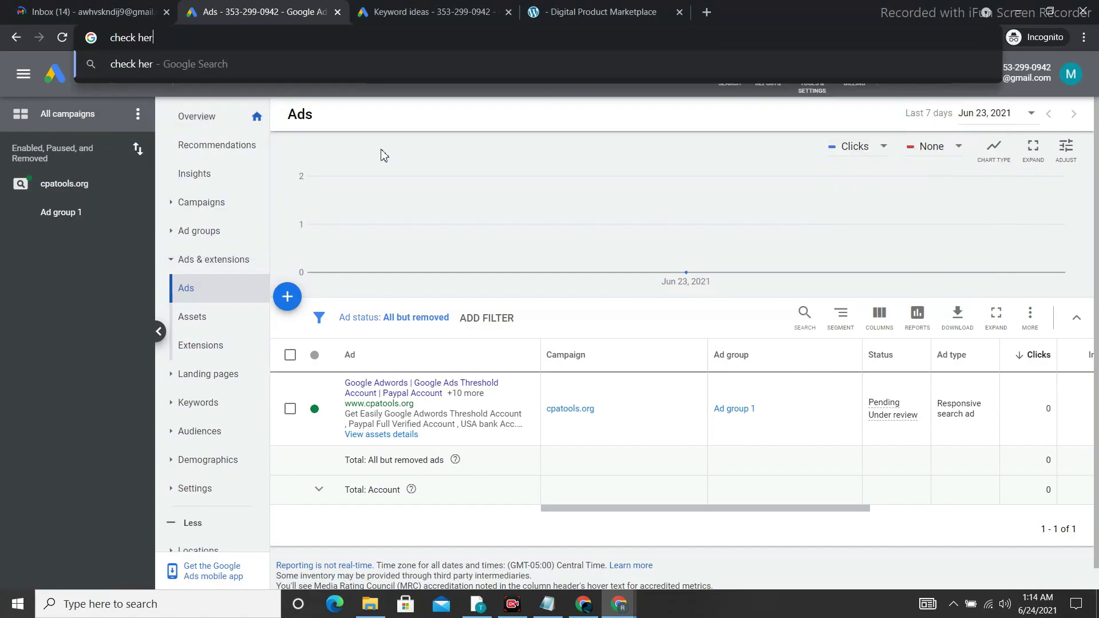
{"action": "type", "text": "e its o"}
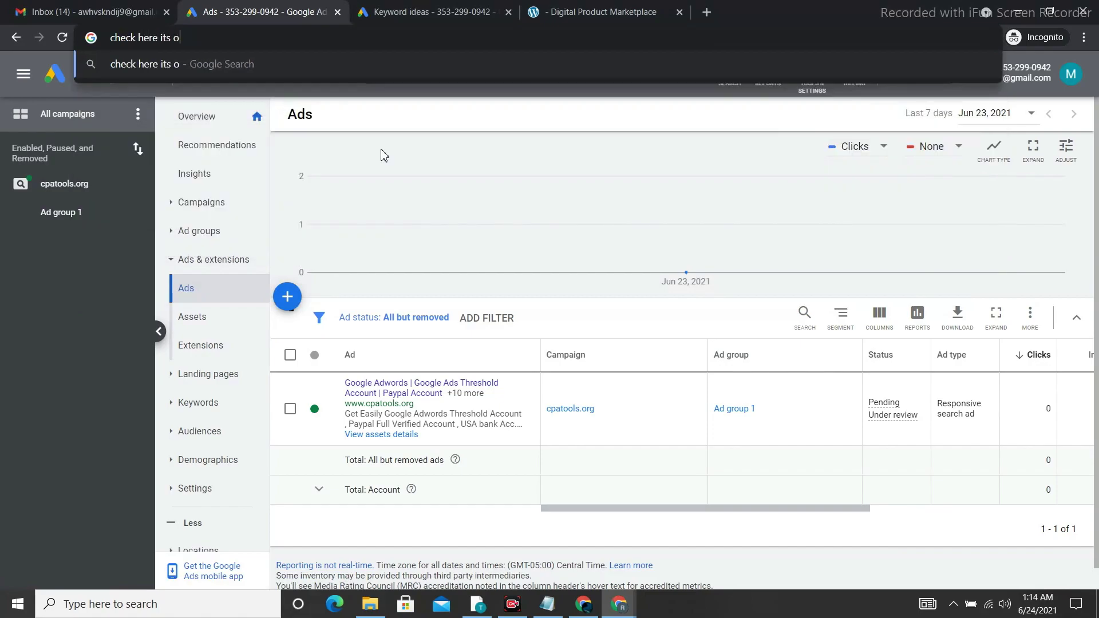
{"action": "type", "text": "ver 30 m"}
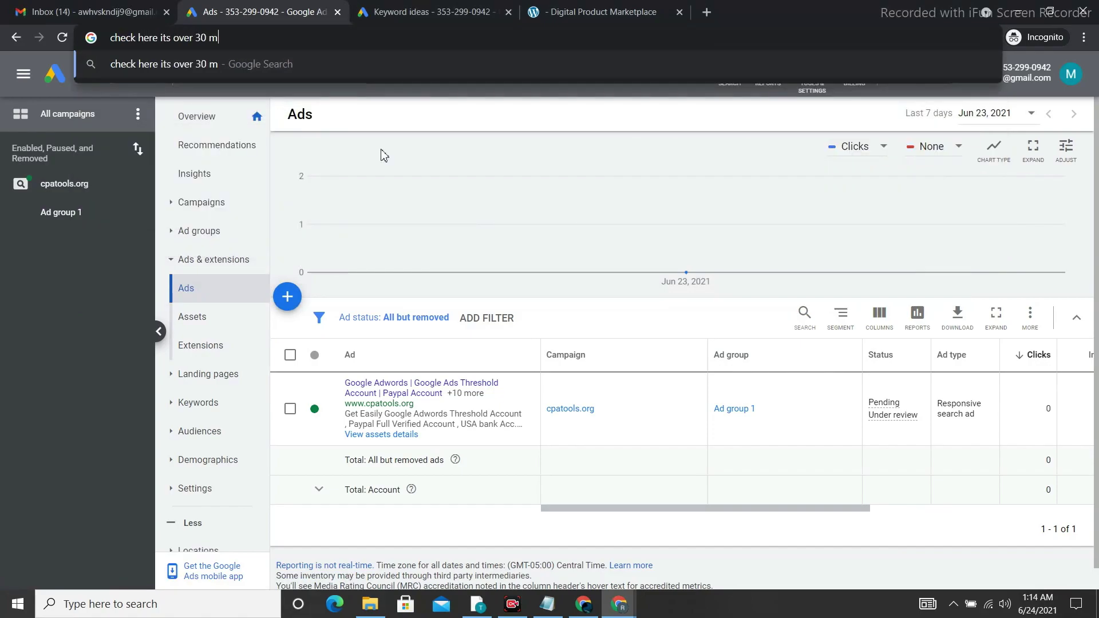
{"action": "type", "text": "int accou"}
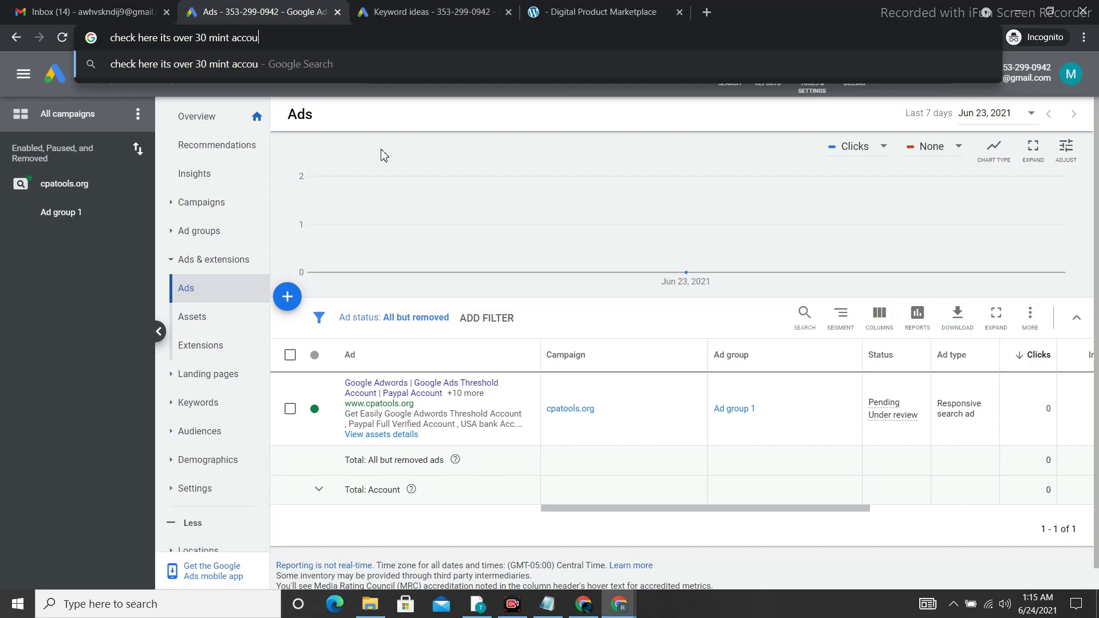
{"action": "type", "text": "nt never g"}
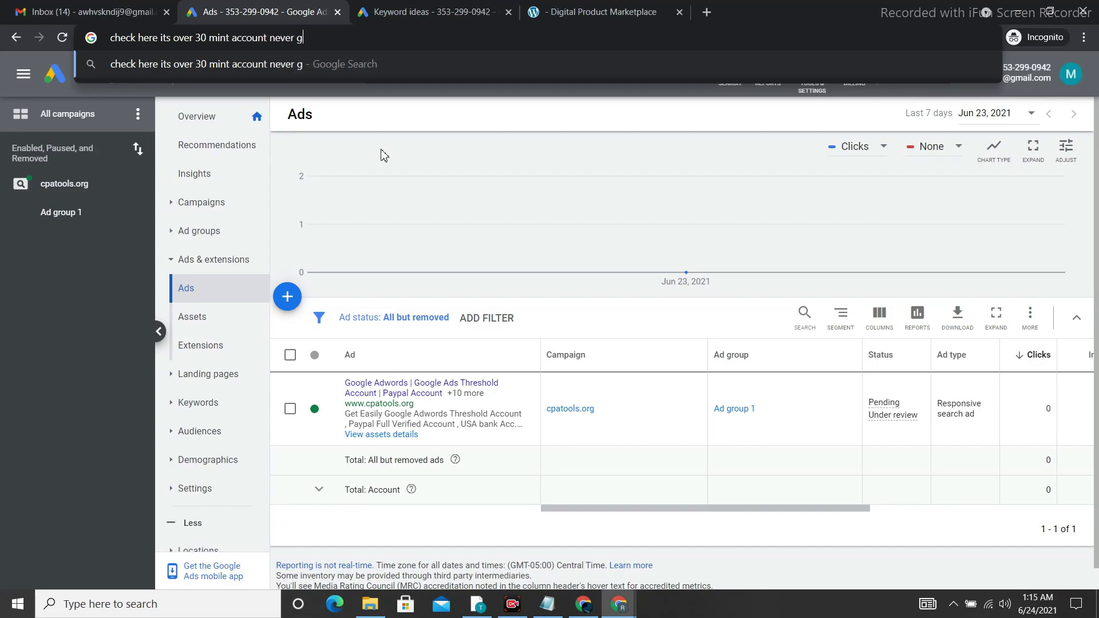
{"action": "type", "text": "ot suspension"}
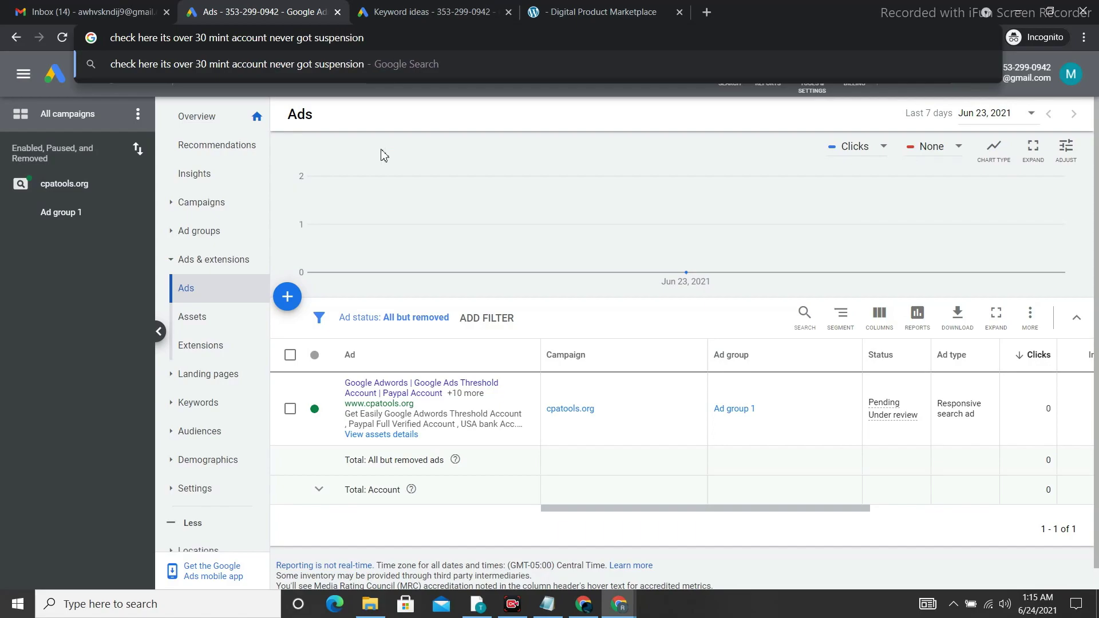
{"action": "type", "text": "  check........"}
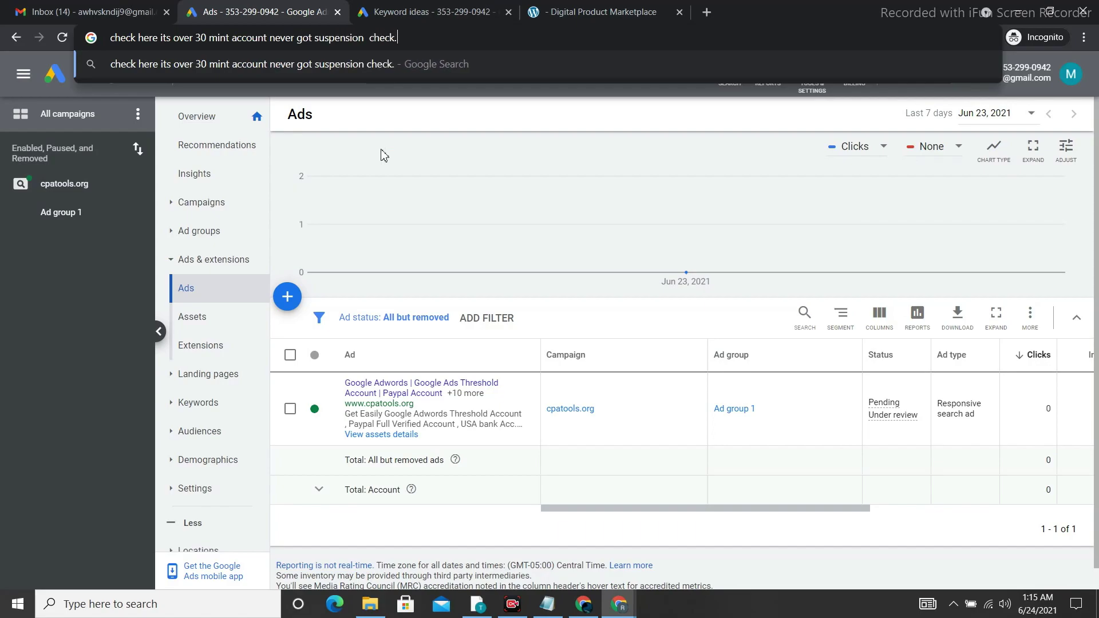
{"action": "left_click", "coordinate": [449, 208]}
Step: Reload the account's ads list to recheck the ad's review status and look through the all-campaigns overview
{"action": "key", "text": "F5"}
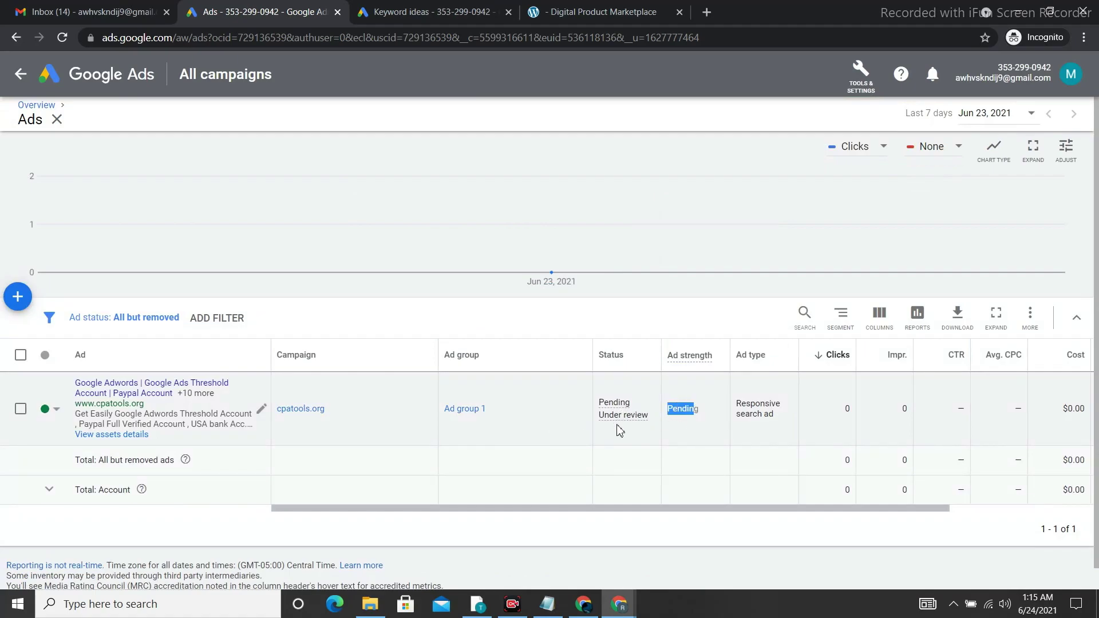
{"action": "left_click", "coordinate": [22, 83]}
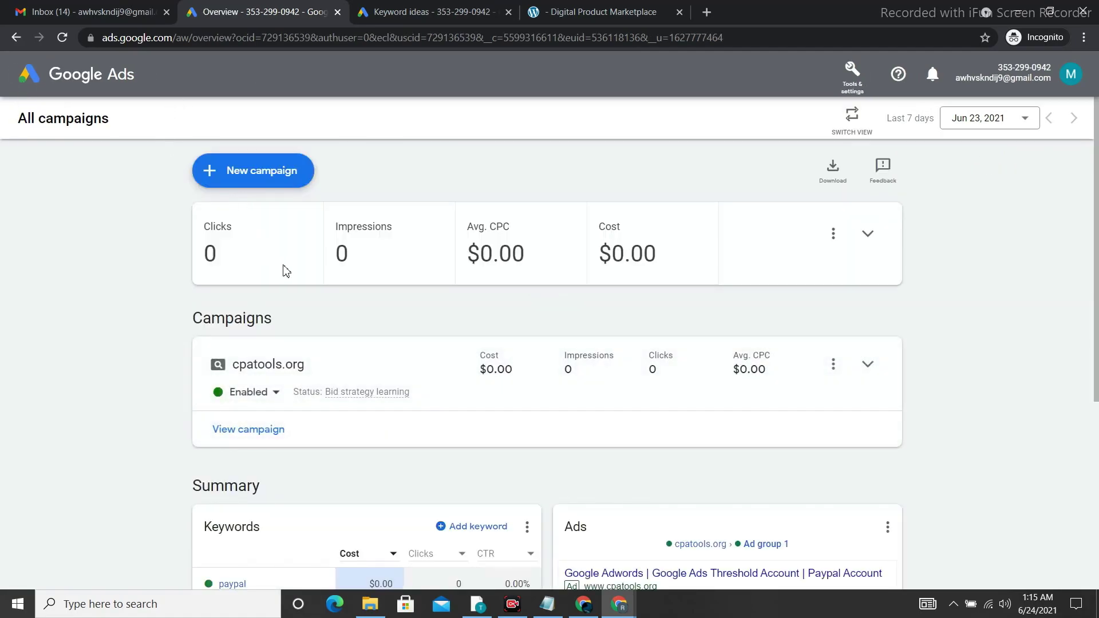
{"action": "scroll", "coordinate": [389, 389], "scroll_direction": "down", "scroll_amount": 4}
{"action": "scroll", "coordinate": [383, 412], "scroll_direction": "up", "scroll_amount": 5}
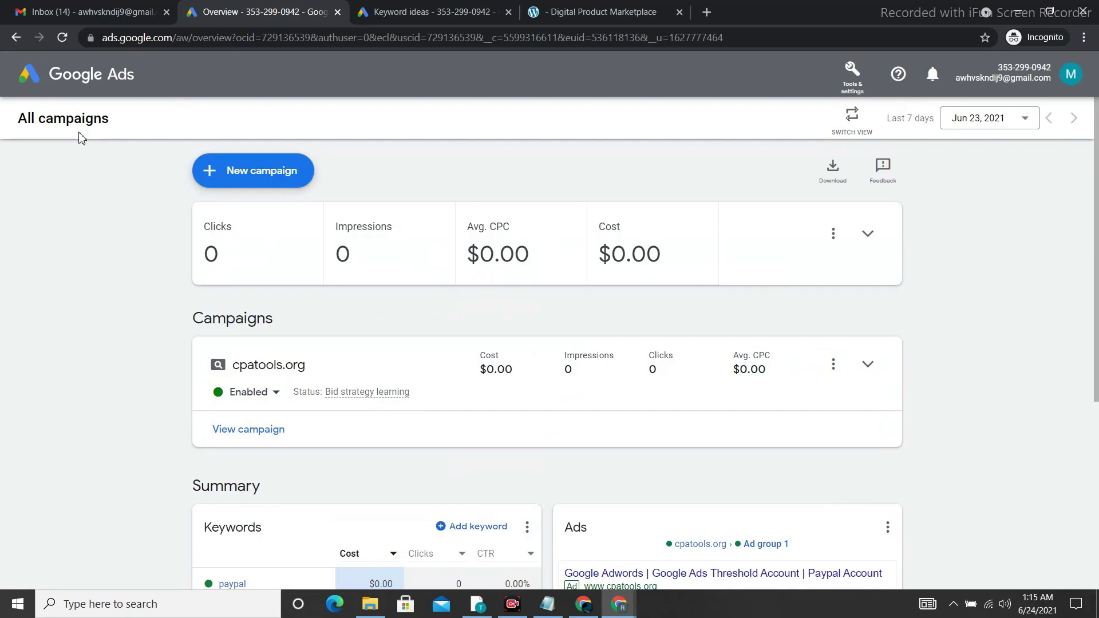
{"action": "scroll", "coordinate": [515, 245], "scroll_direction": "down", "scroll_amount": 5}
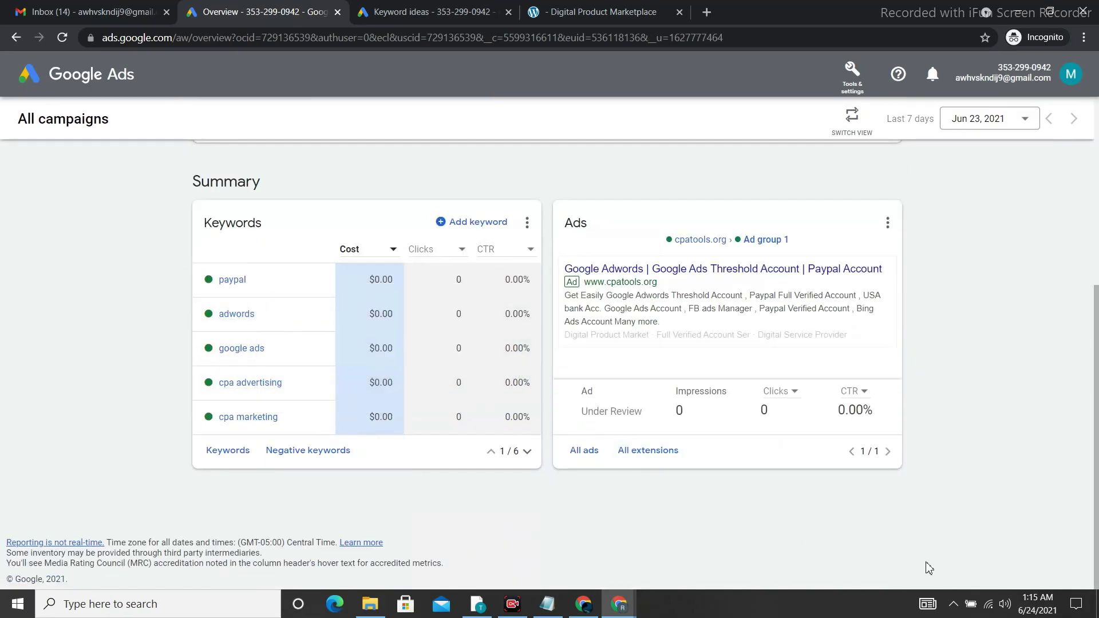
Step: Open the billing summary and examine the payment threshold, transactions, payment method and account settings
{"action": "scroll", "coordinate": [711, 364], "scroll_direction": "up", "scroll_amount": 5}
{"action": "left_click", "coordinate": [853, 72]}
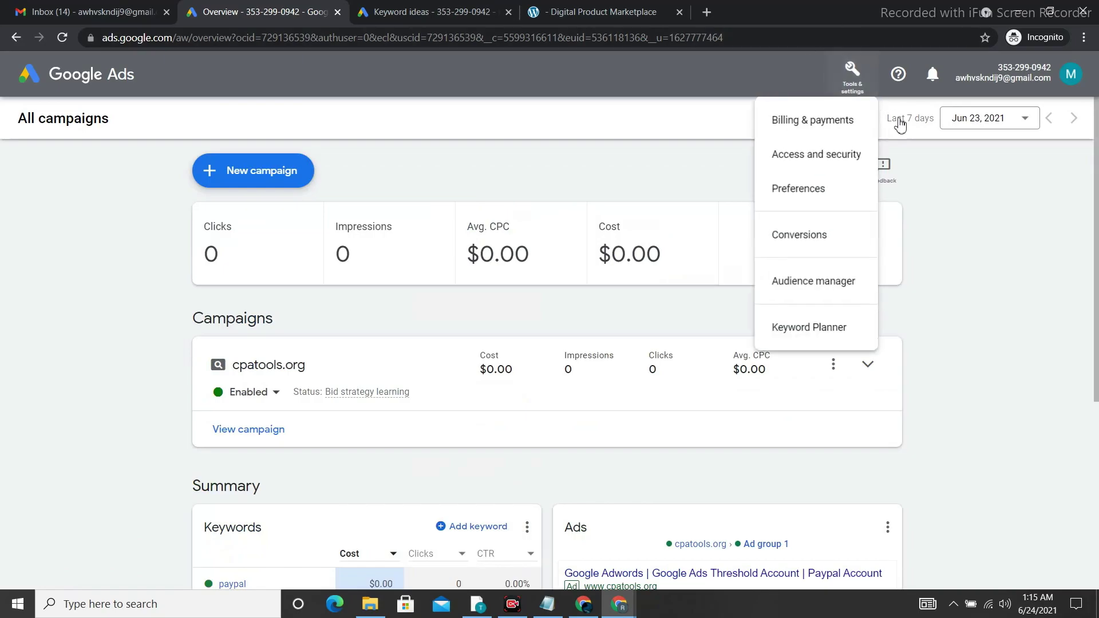
{"action": "left_click", "coordinate": [835, 131]}
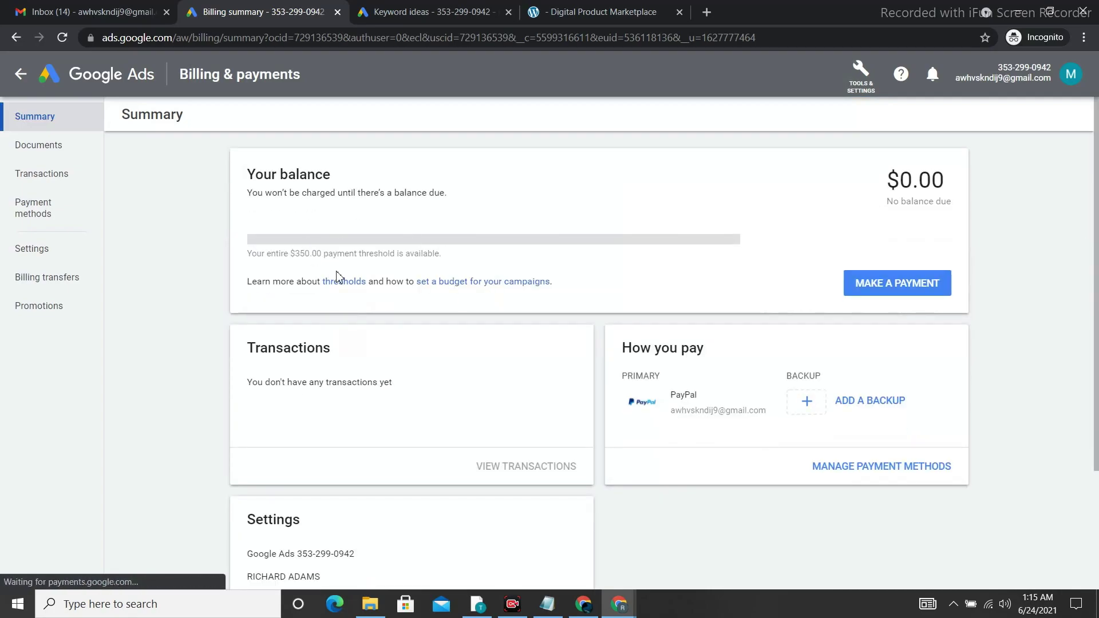
{"action": "left_click_drag", "start_coordinate": [294, 253], "coordinate": [388, 251]}
{"action": "scroll", "coordinate": [994, 471], "scroll_direction": "down", "scroll_amount": 3}
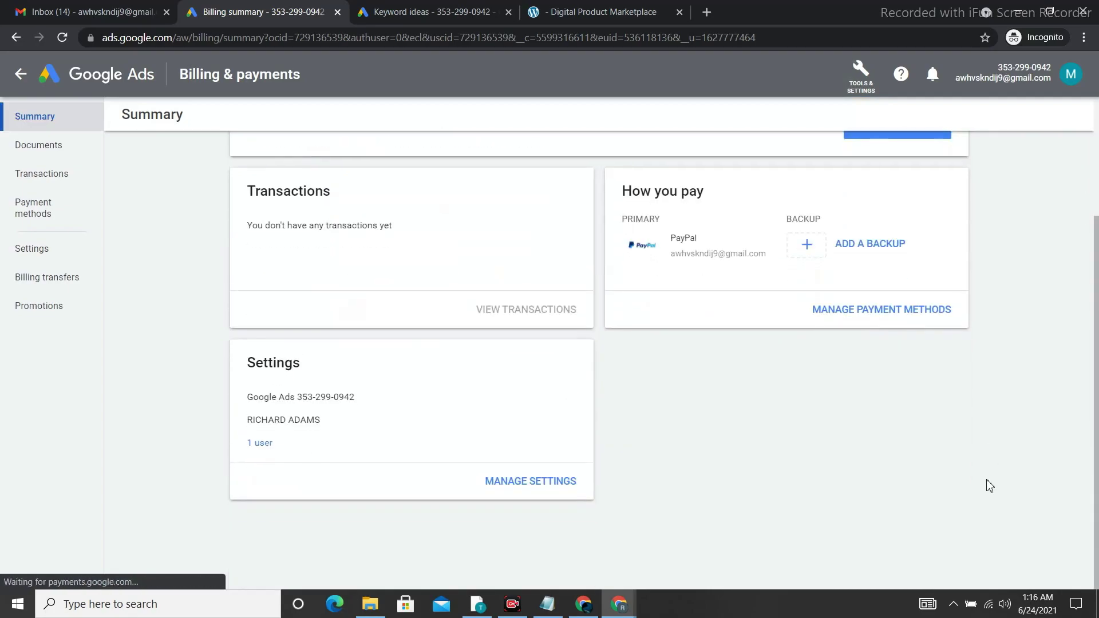